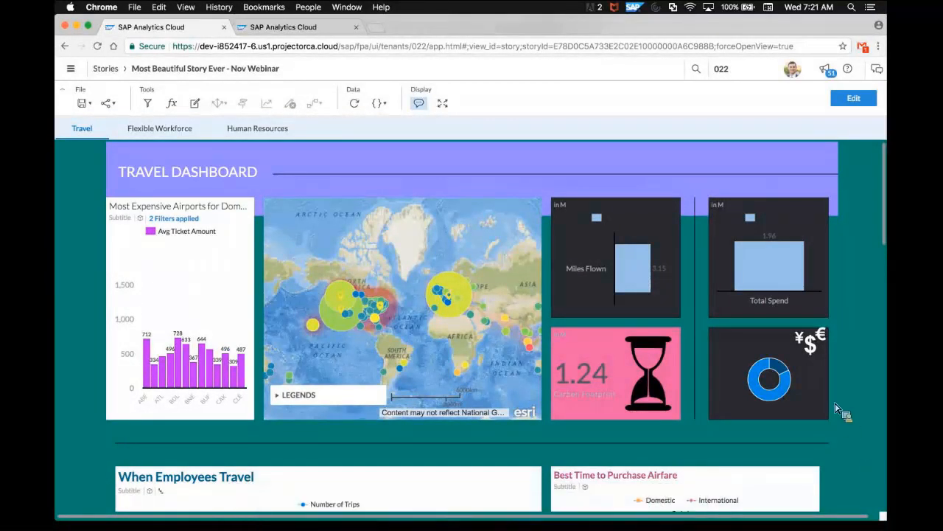
Step: Examine the map, airport price chart and key-figure tiles in the upper part of the Travel dashboard
{"action": "key", "text": "super+Tab"}
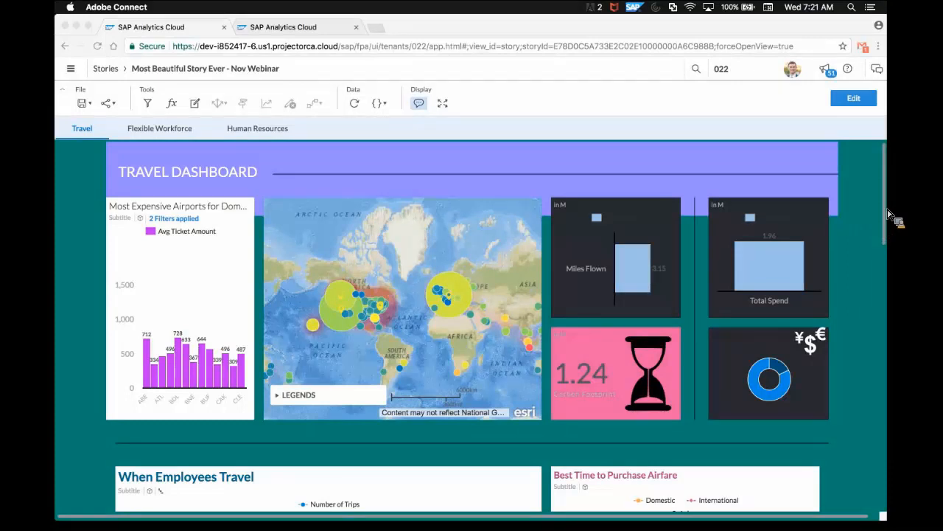
{"action": "scroll", "coordinate": [891, 216], "scroll_direction": "down", "scroll_amount": 2}
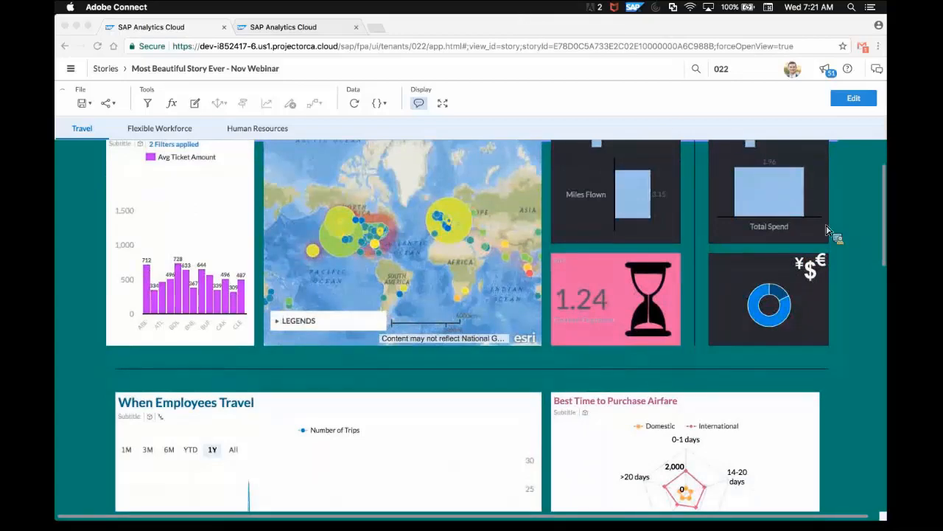
{"action": "scroll", "coordinate": [853, 243], "scroll_direction": "down", "scroll_amount": 2}
{"action": "scroll", "coordinate": [859, 241], "scroll_direction": "down", "scroll_amount": 2}
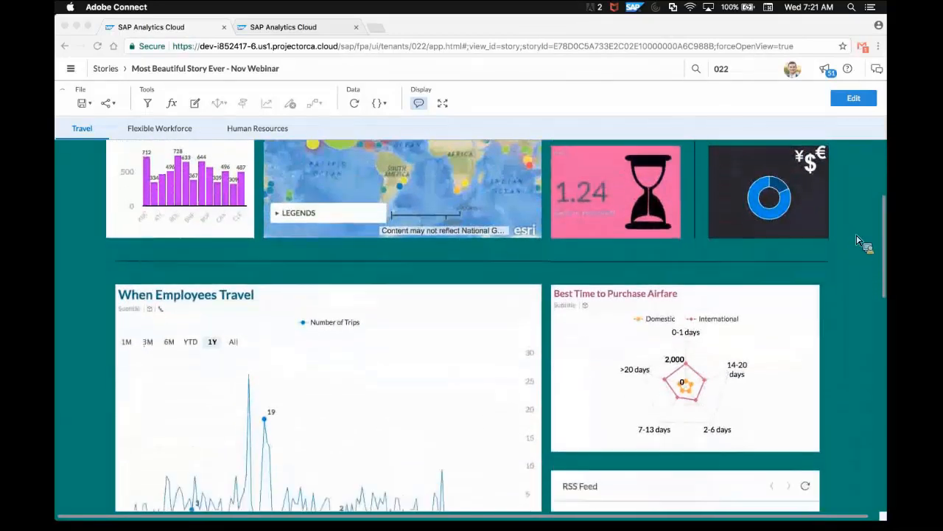
{"action": "scroll", "coordinate": [858, 241], "scroll_direction": "up", "scroll_amount": 5}
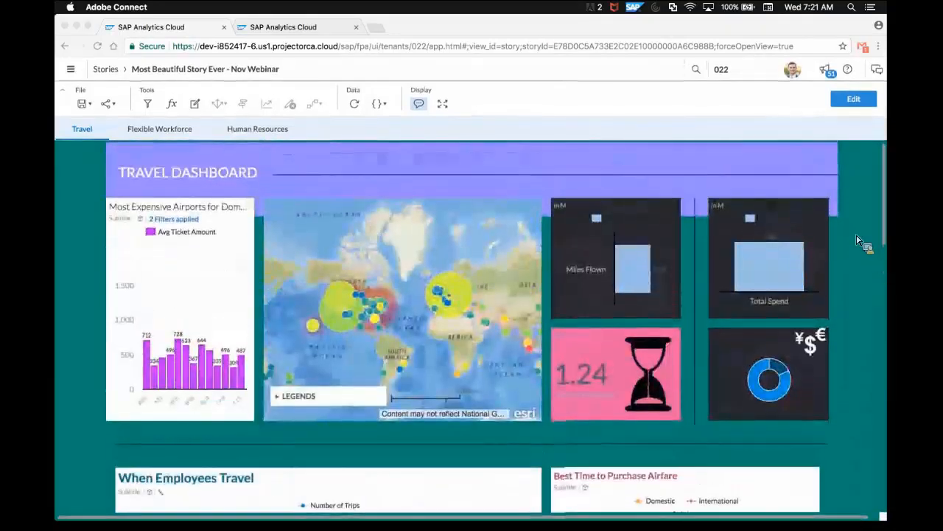
{"action": "scroll", "coordinate": [858, 240], "scroll_direction": "down", "scroll_amount": 1}
{"action": "scroll", "coordinate": [858, 240], "scroll_direction": "down", "scroll_amount": 1}
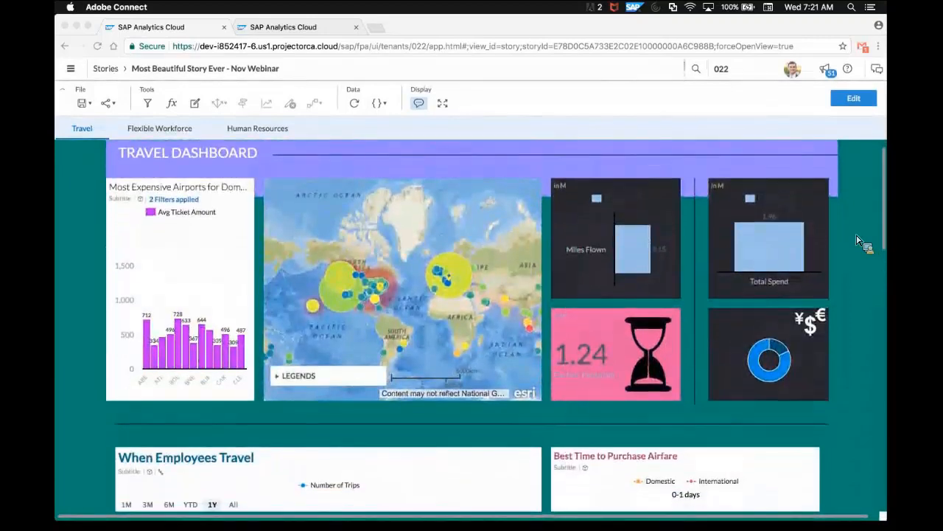
{"action": "scroll", "coordinate": [859, 240], "scroll_direction": "down", "scroll_amount": 1}
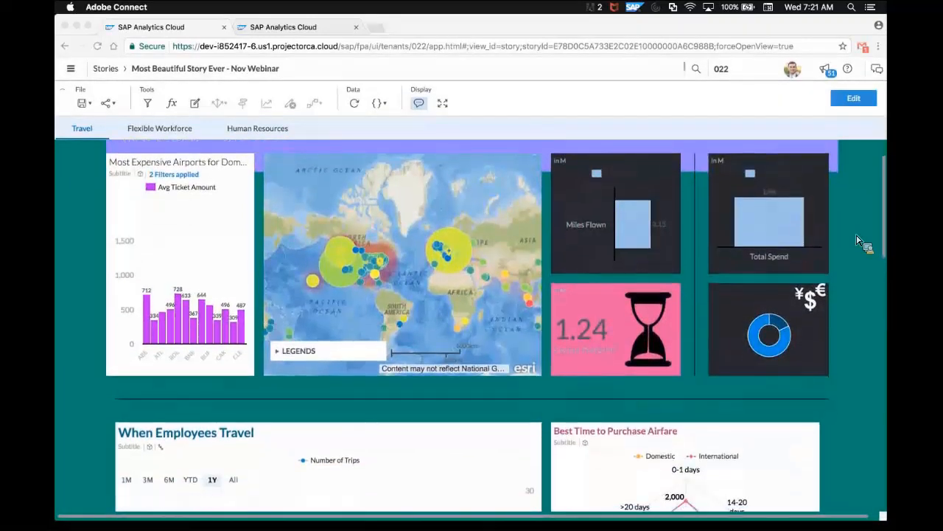
{"action": "scroll", "coordinate": [859, 240], "scroll_direction": "up", "scroll_amount": 3}
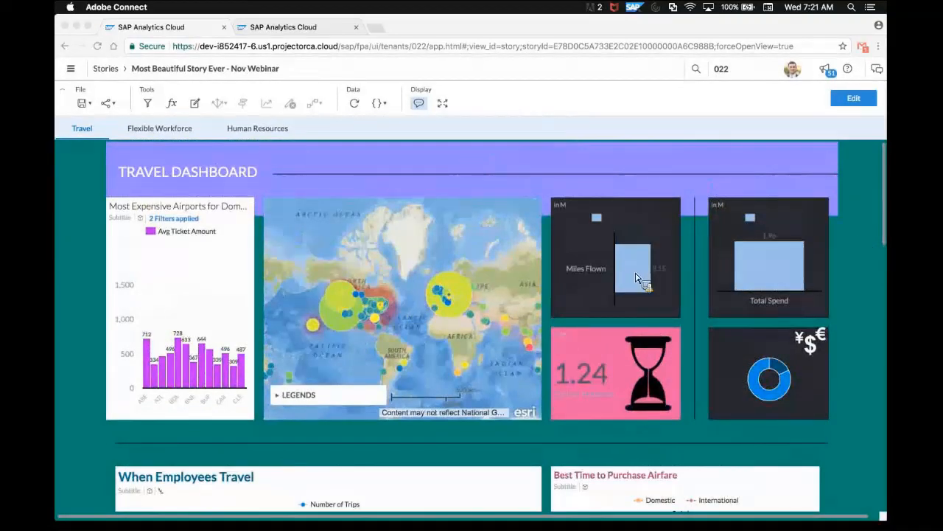
Step: Review the whole Travel page from the header tiles through the RSS feed to the Concur expense table
{"action": "scroll", "coordinate": [640, 277], "scroll_direction": "down", "scroll_amount": 5}
{"action": "scroll", "coordinate": [638, 277], "scroll_direction": "down", "scroll_amount": 3}
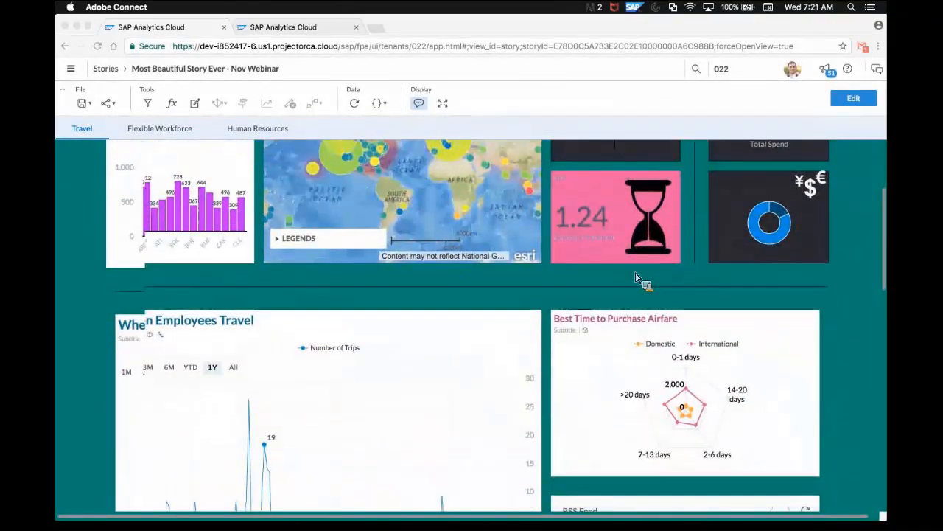
{"action": "scroll", "coordinate": [639, 277], "scroll_direction": "down", "scroll_amount": 9}
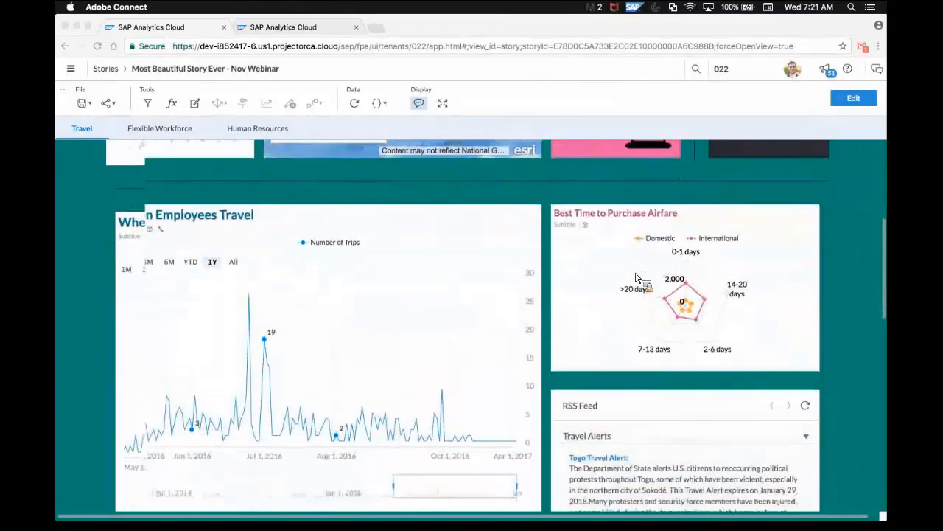
{"action": "scroll", "coordinate": [638, 277], "scroll_direction": "down", "scroll_amount": 8}
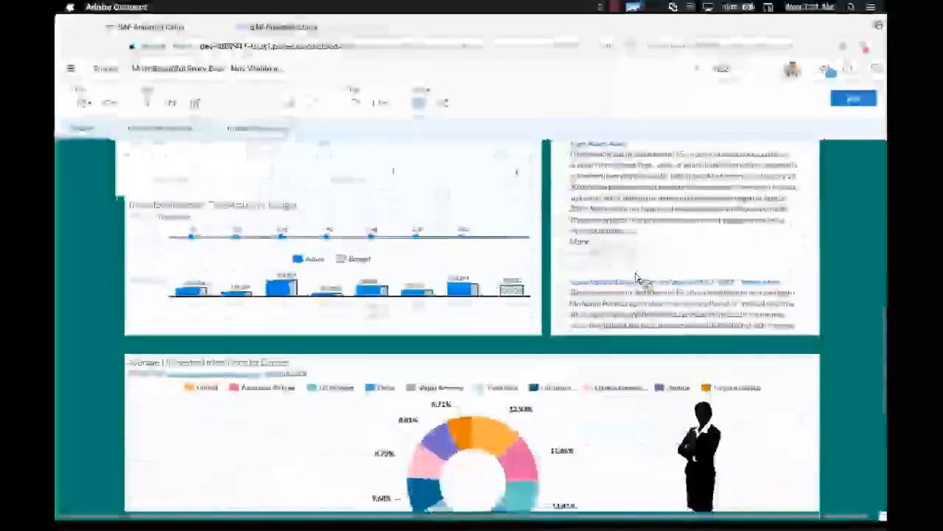
{"action": "scroll", "coordinate": [639, 277], "scroll_direction": "down", "scroll_amount": 4}
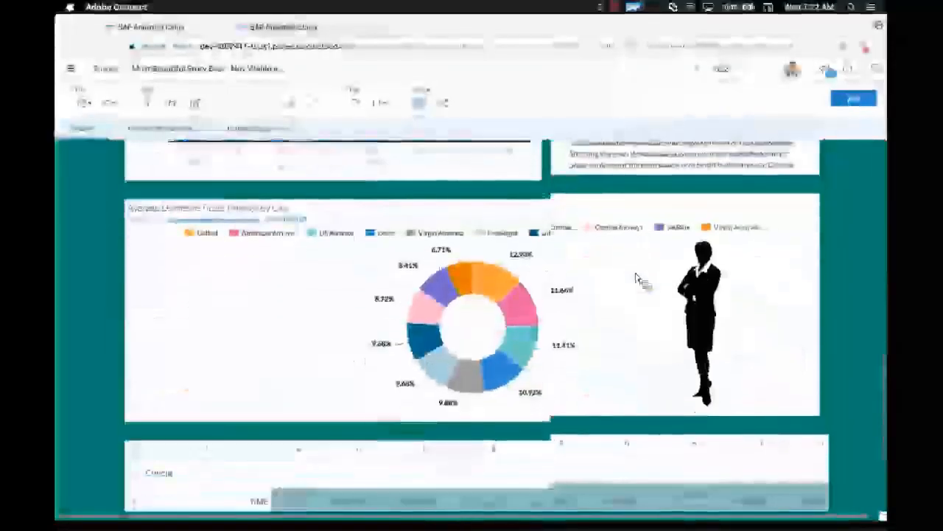
{"action": "scroll", "coordinate": [638, 278], "scroll_direction": "down", "scroll_amount": 4}
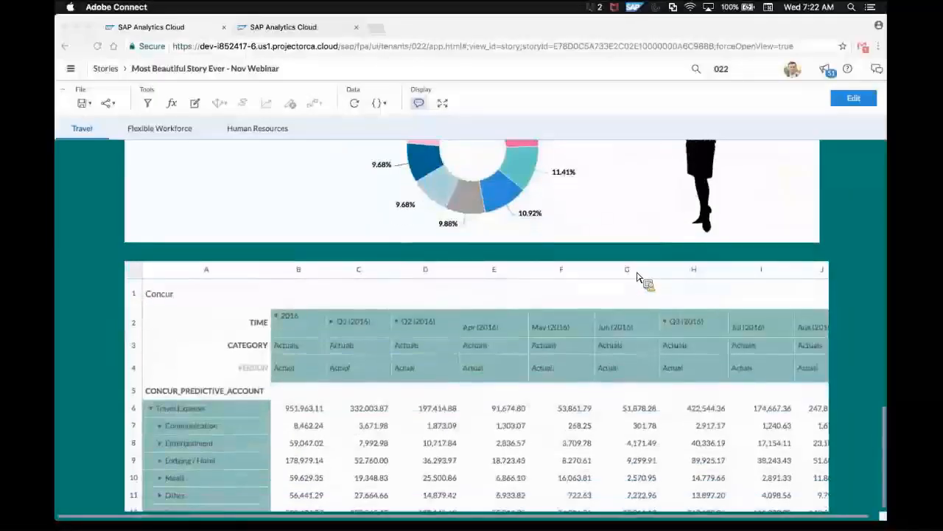
{"action": "scroll", "coordinate": [857, 259], "scroll_direction": "up", "scroll_amount": 20}
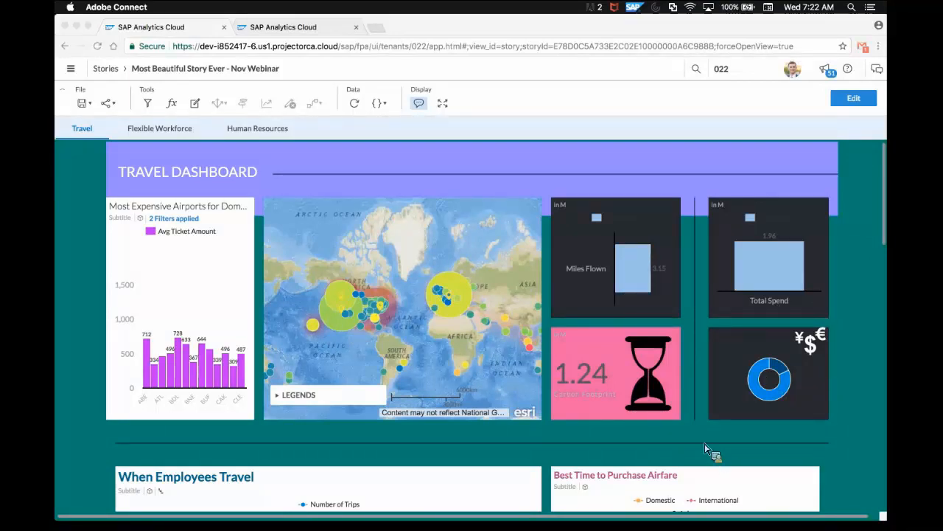
Step: Examine the Average Domestic Ticket Price by Carrier chart and the Concur table beneath it on the Travel page
{"action": "scroll", "coordinate": [871, 333], "scroll_direction": "down", "scroll_amount": 4}
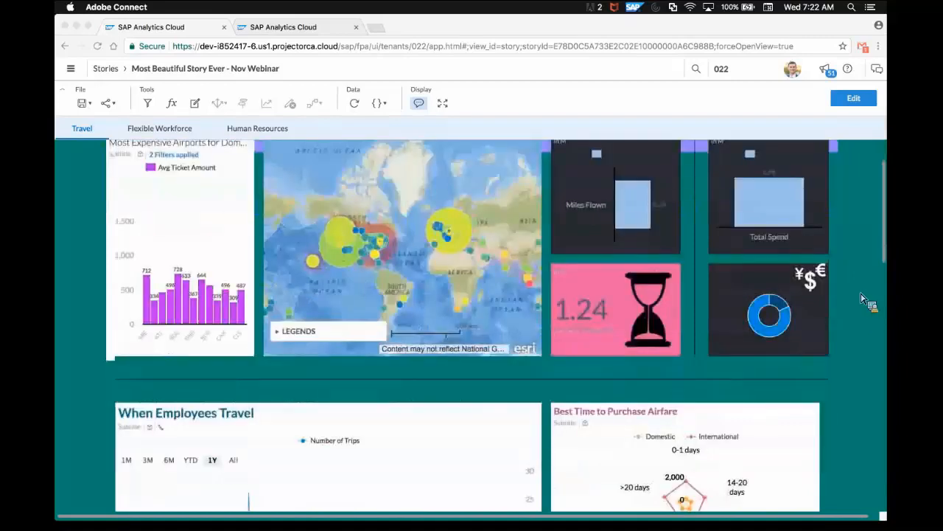
{"action": "scroll", "coordinate": [866, 299], "scroll_direction": "down", "scroll_amount": 2}
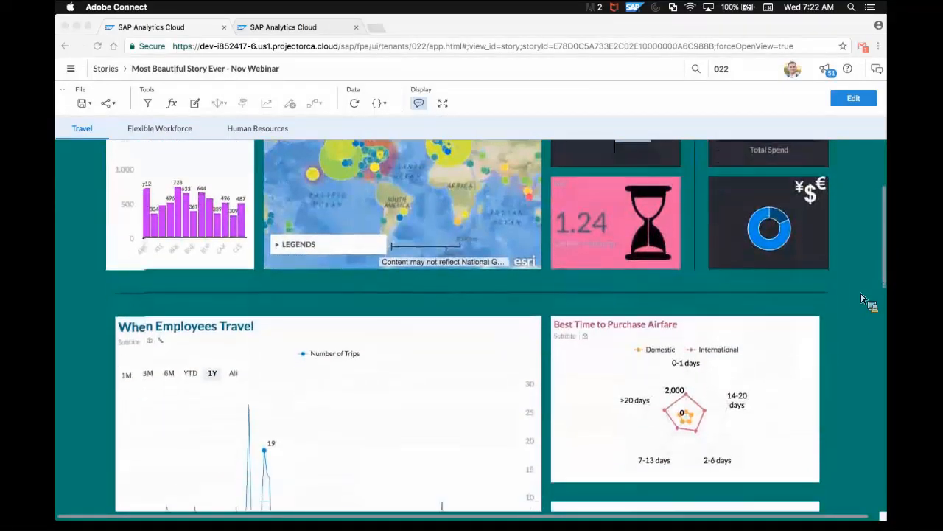
{"action": "scroll", "coordinate": [866, 298], "scroll_direction": "down", "scroll_amount": 15}
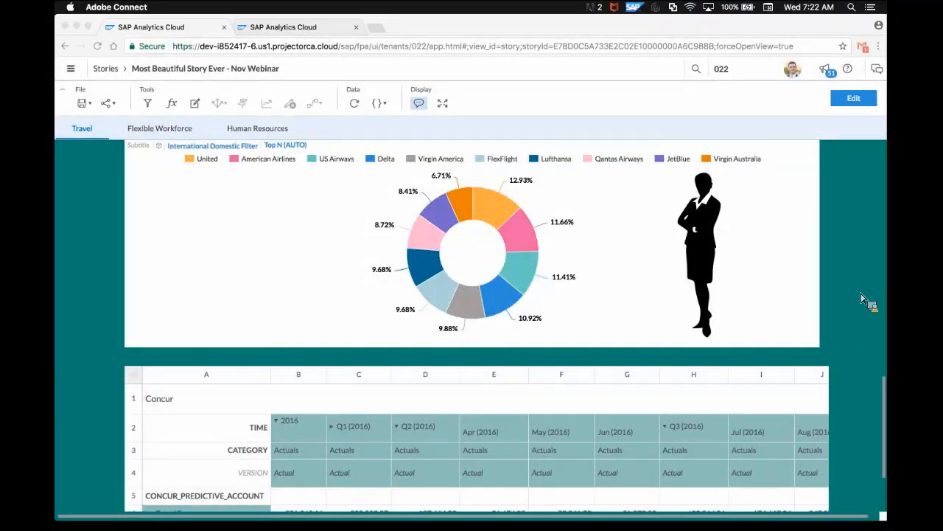
{"action": "scroll", "coordinate": [864, 299], "scroll_direction": "up", "scroll_amount": 5}
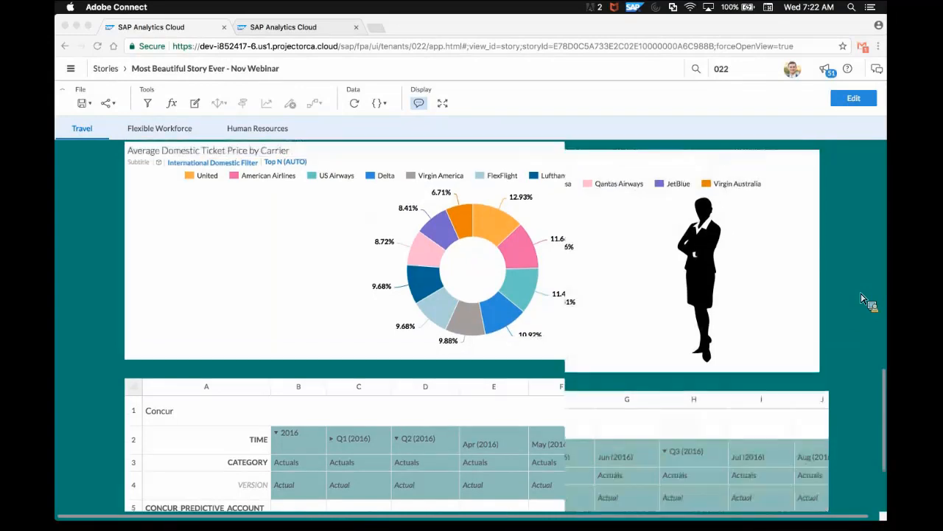
{"action": "scroll", "coordinate": [864, 298], "scroll_direction": "down", "scroll_amount": 1}
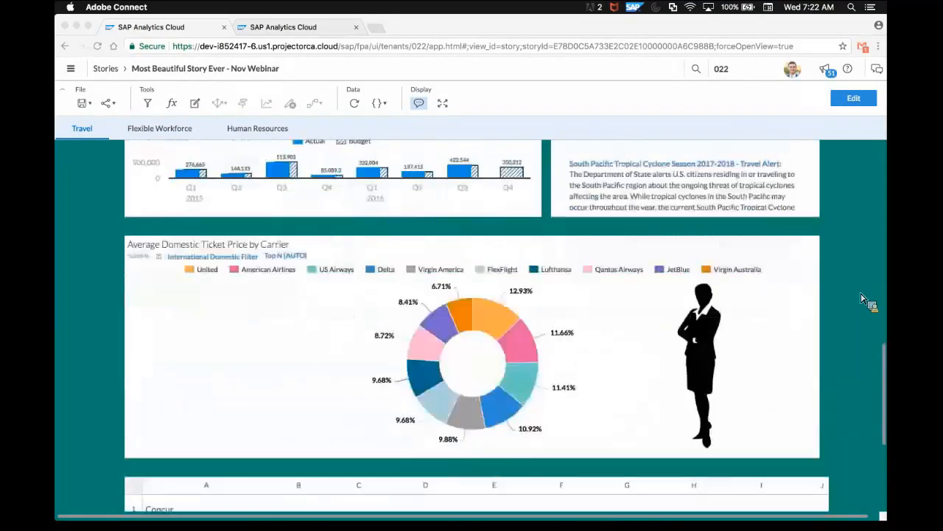
{"action": "scroll", "coordinate": [864, 299], "scroll_direction": "down", "scroll_amount": 2}
{"action": "left_click", "coordinate": [864, 299]}
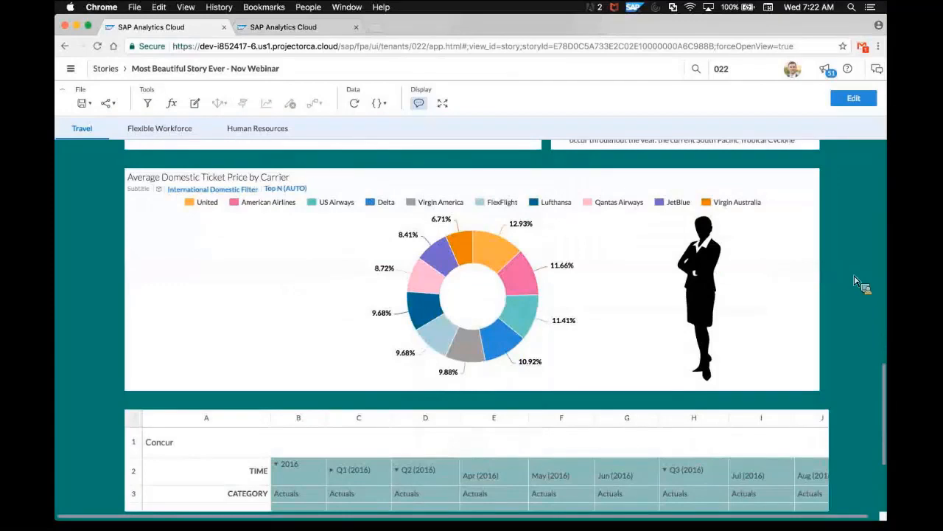
{"action": "scroll", "coordinate": [855, 280], "scroll_direction": "down", "scroll_amount": 2}
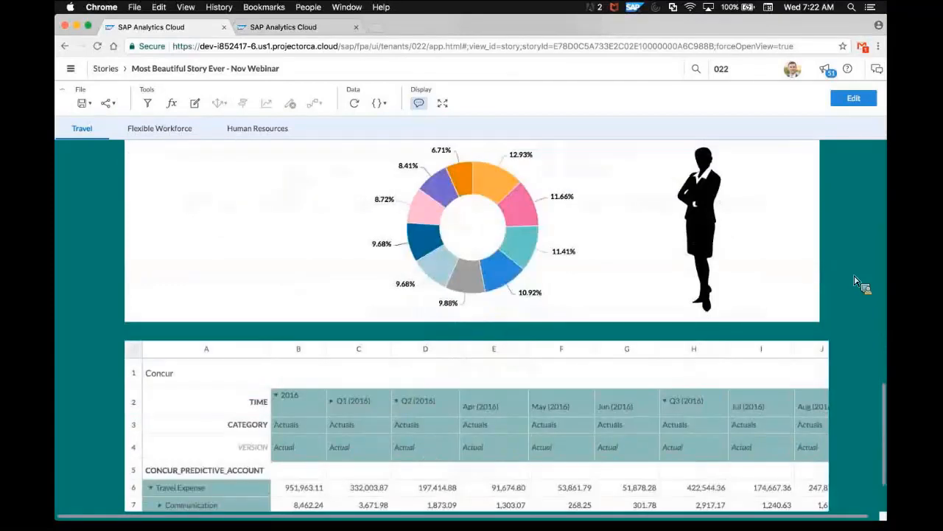
{"action": "scroll", "coordinate": [855, 280], "scroll_direction": "up", "scroll_amount": 15}
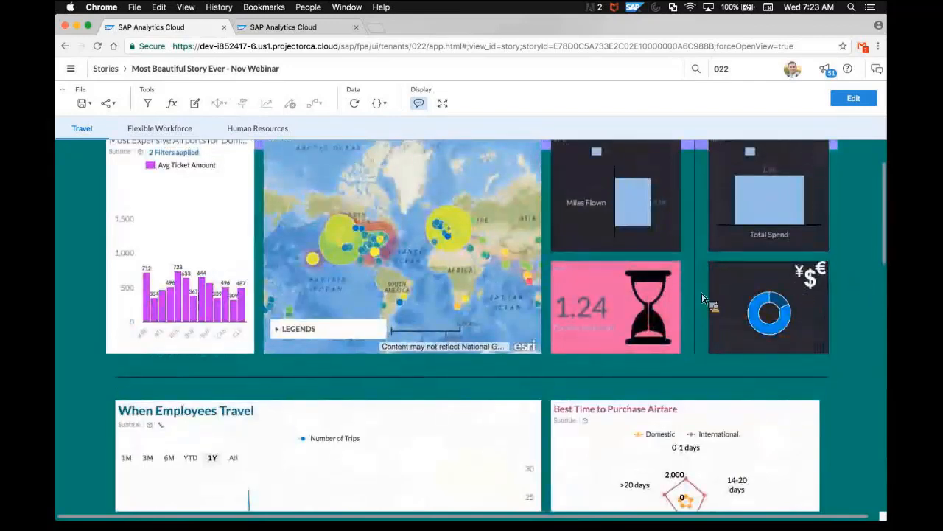
Step: Look over the layout of the Travel page's travel, airfare and budget charts, RSS feed and Concur table
{"action": "scroll", "coordinate": [855, 256], "scroll_direction": "down", "scroll_amount": 3}
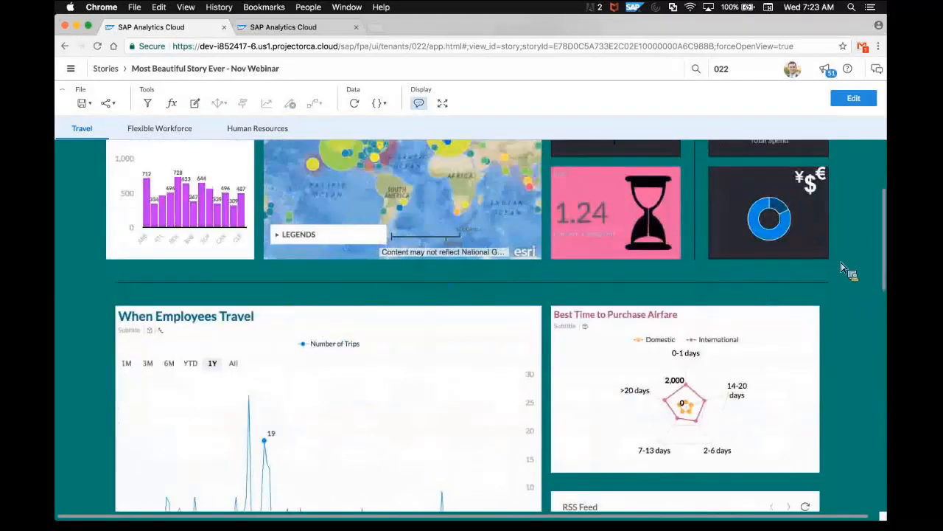
{"action": "scroll", "coordinate": [844, 267], "scroll_direction": "down", "scroll_amount": 12}
{"action": "scroll", "coordinate": [808, 256], "scroll_direction": "down", "scroll_amount": 2}
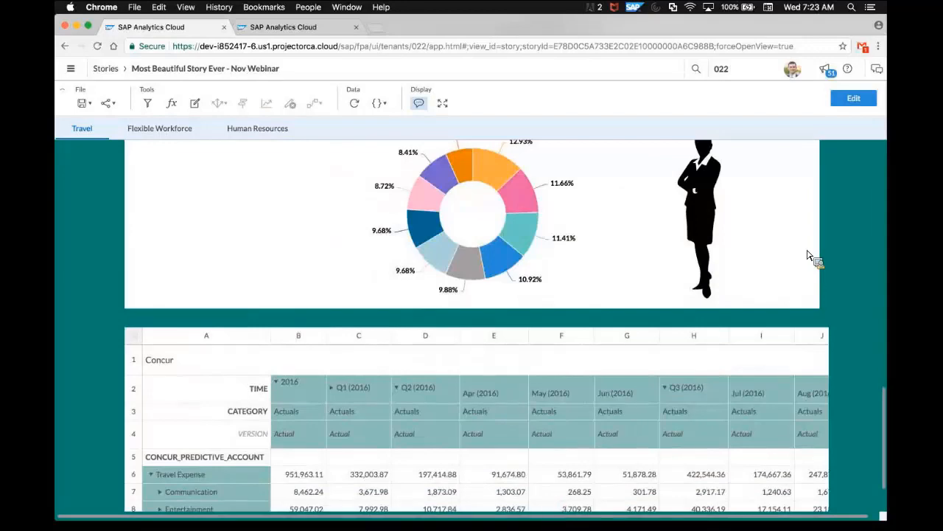
{"action": "scroll", "coordinate": [809, 256], "scroll_direction": "up", "scroll_amount": 8}
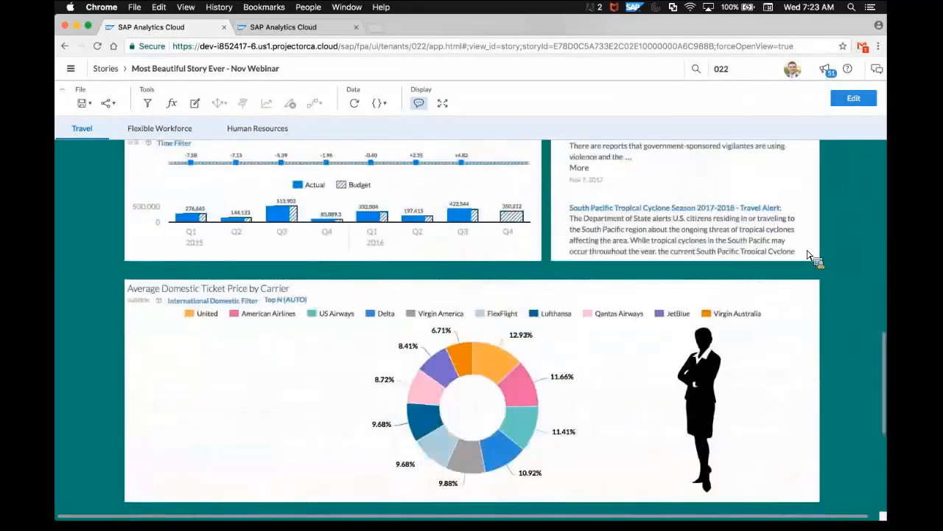
{"action": "scroll", "coordinate": [809, 256], "scroll_direction": "up", "scroll_amount": 3}
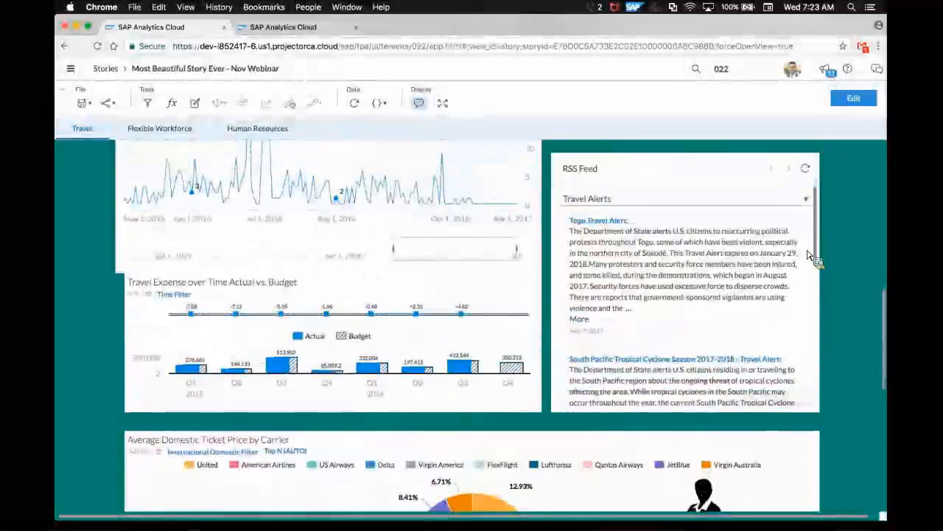
{"action": "scroll", "coordinate": [808, 256], "scroll_direction": "up", "scroll_amount": 4}
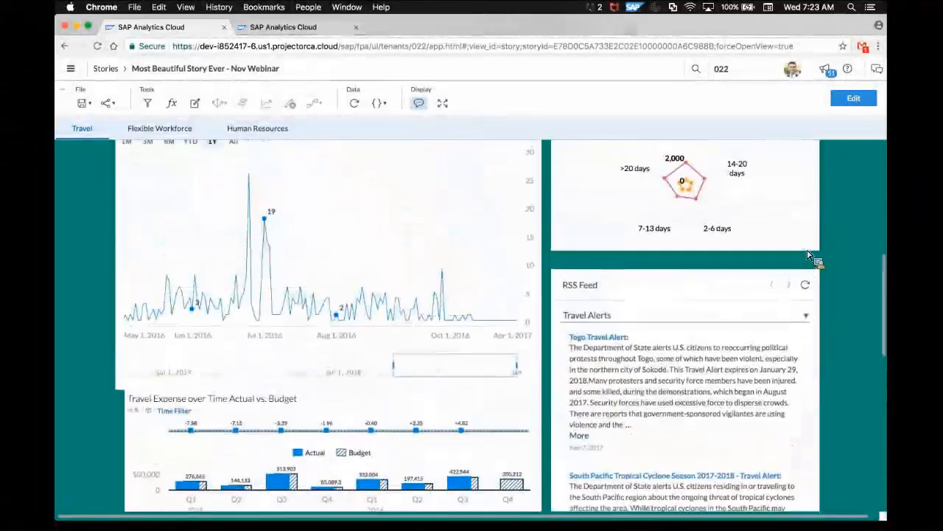
{"action": "scroll", "coordinate": [809, 255], "scroll_direction": "up", "scroll_amount": 3}
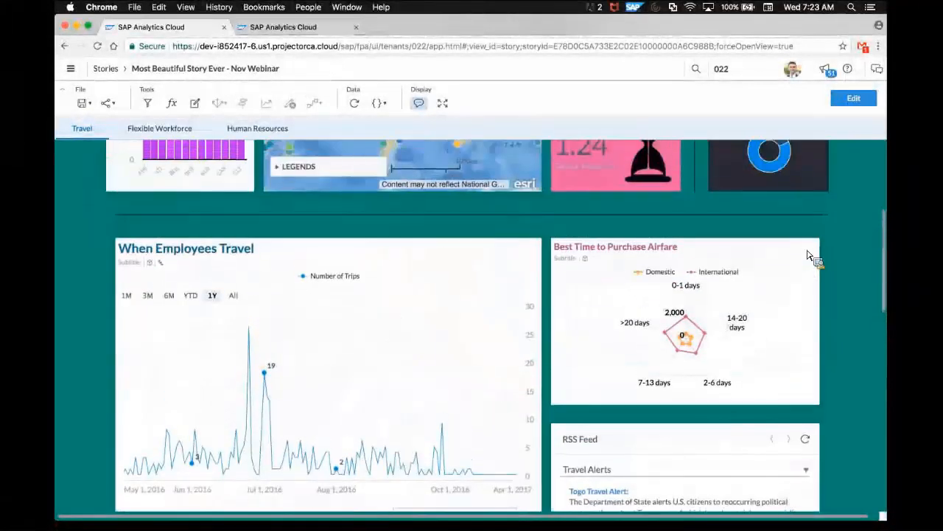
{"action": "scroll", "coordinate": [808, 256], "scroll_direction": "up", "scroll_amount": 3}
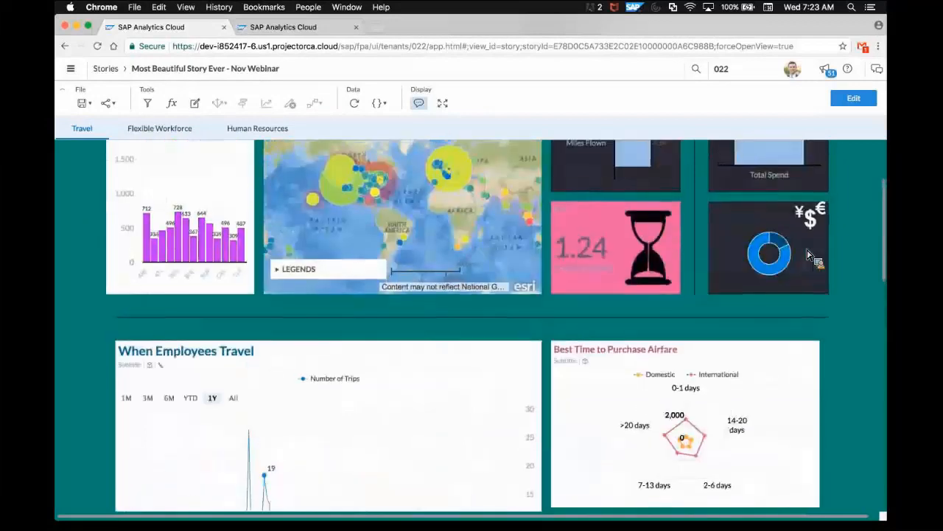
{"action": "scroll", "coordinate": [808, 255], "scroll_direction": "up", "scroll_amount": 3}
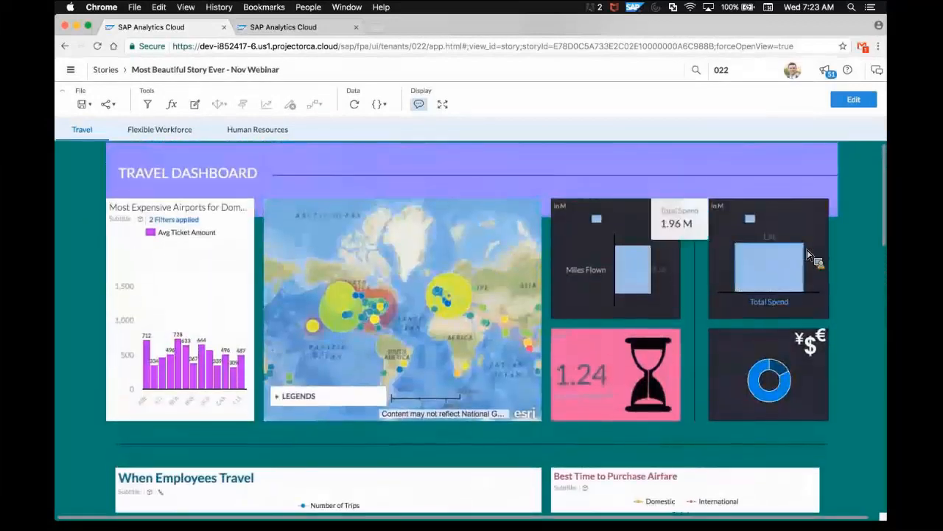
{"action": "scroll", "coordinate": [808, 256], "scroll_direction": "down", "scroll_amount": 3}
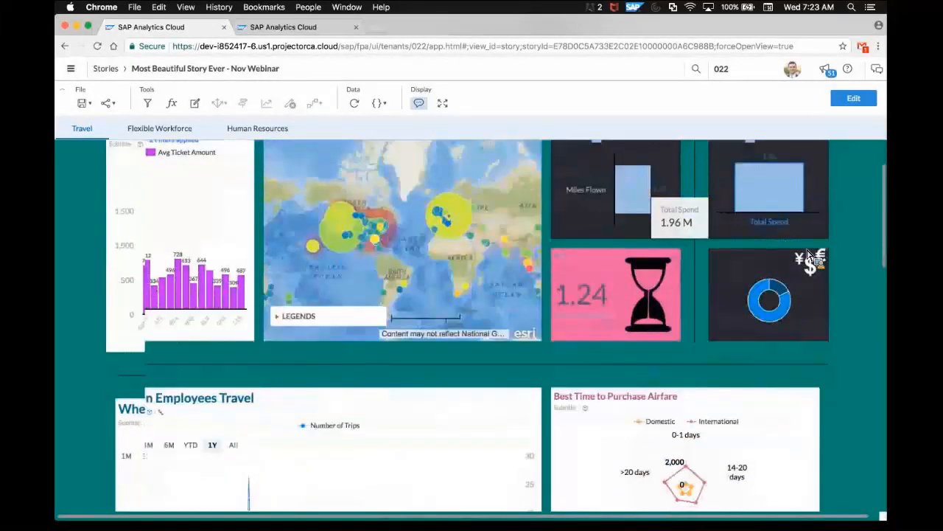
{"action": "scroll", "coordinate": [809, 256], "scroll_direction": "down", "scroll_amount": 10}
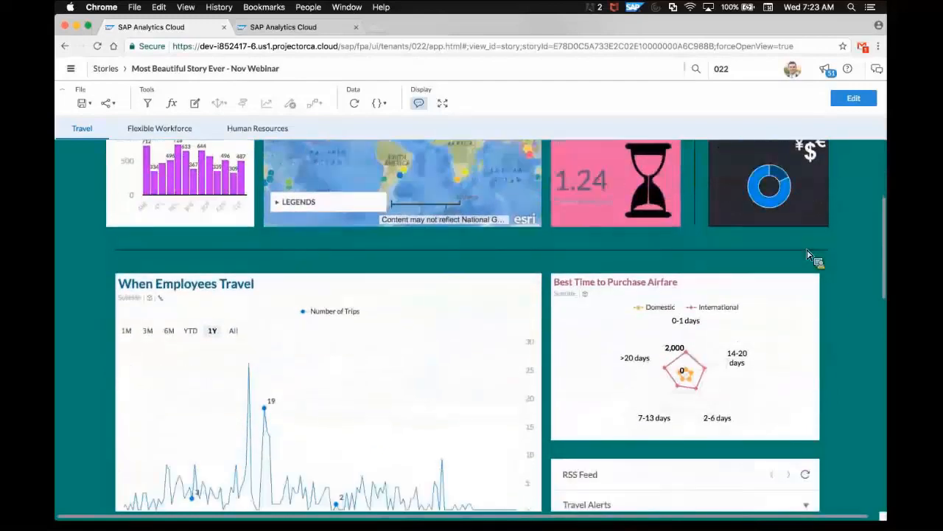
{"action": "scroll", "coordinate": [808, 256], "scroll_direction": "down", "scroll_amount": 2}
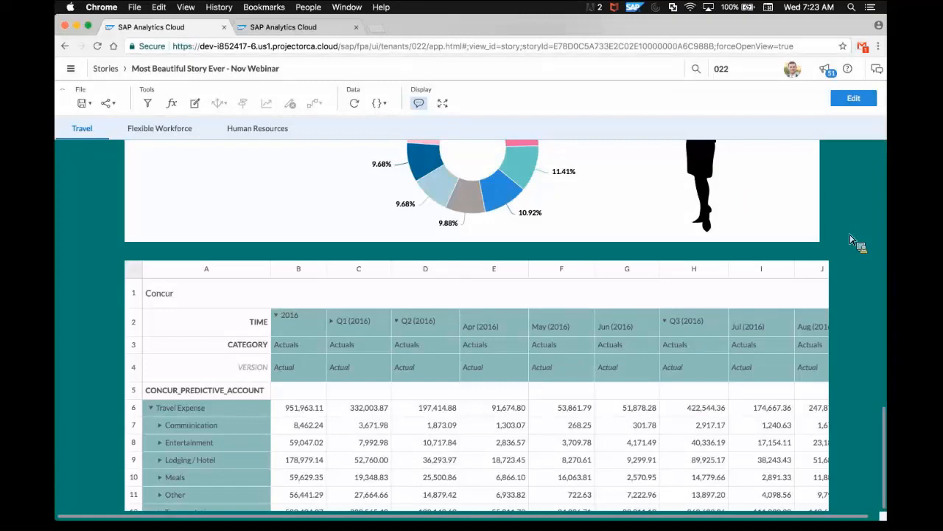
Step: Go to the story Most Beautiful Story Ever - ASUG on its Travel page
{"action": "scroll", "coordinate": [855, 239], "scroll_direction": "up", "scroll_amount": 15}
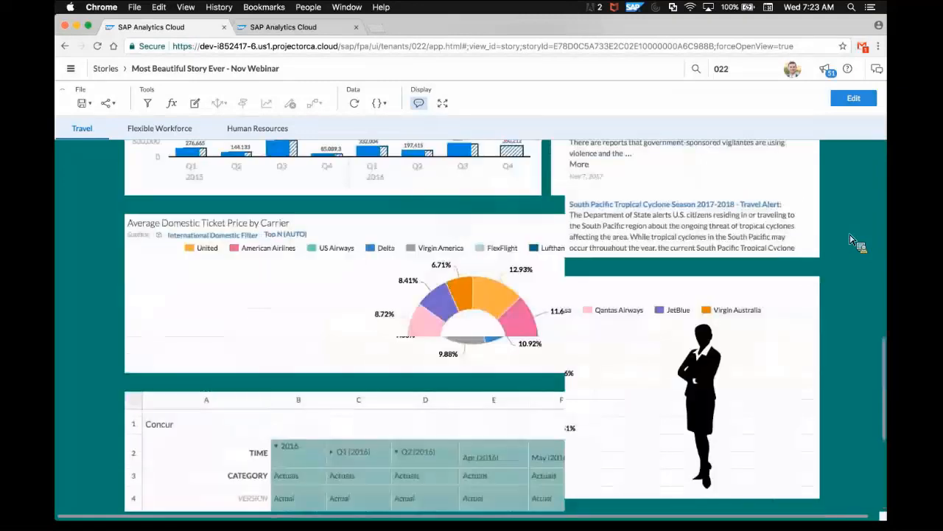
{"action": "scroll", "coordinate": [855, 240], "scroll_direction": "up", "scroll_amount": 3}
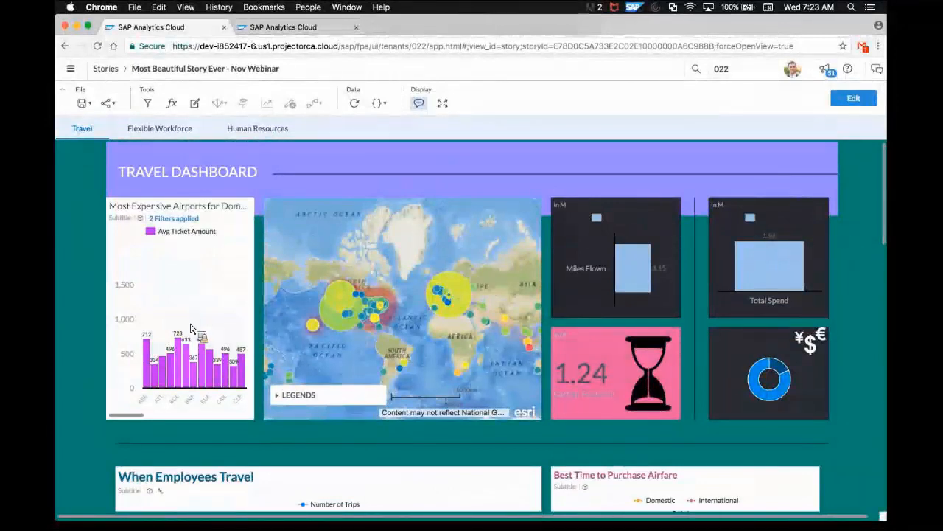
{"action": "scroll", "coordinate": [214, 328], "scroll_direction": "left", "scroll_amount": 6}
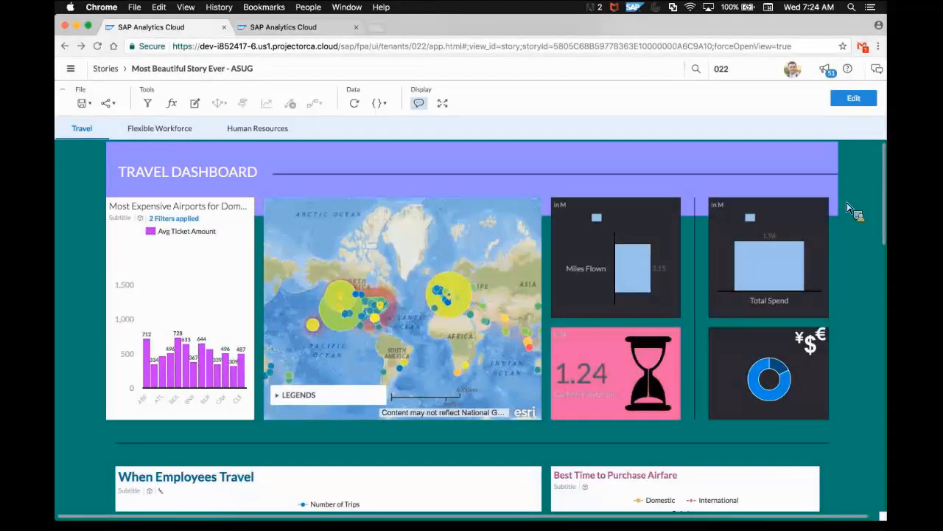
Step: Look over the Travel page's charts, put the story into edit mode and display the page's styling options
{"action": "scroll", "coordinate": [848, 206], "scroll_direction": "down", "scroll_amount": 1}
{"action": "scroll", "coordinate": [847, 208], "scroll_direction": "down", "scroll_amount": 6}
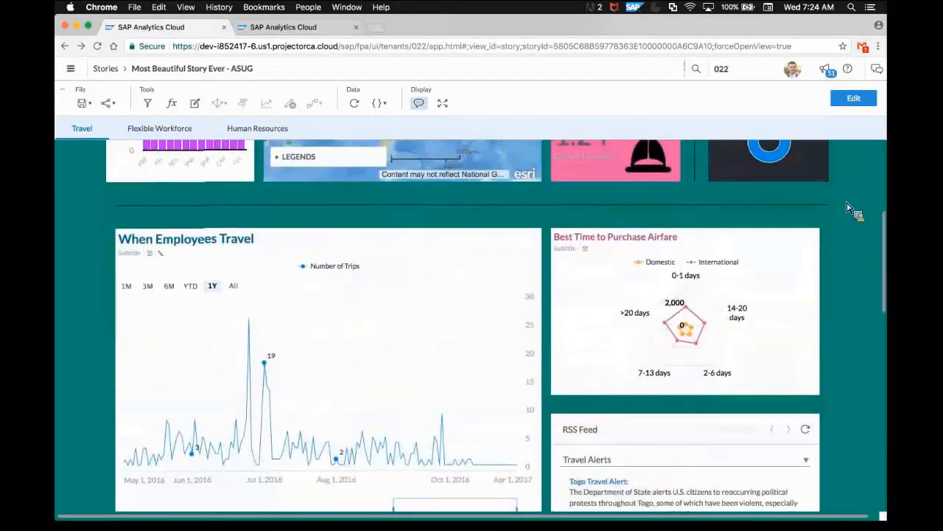
{"action": "scroll", "coordinate": [848, 207], "scroll_direction": "down", "scroll_amount": 1}
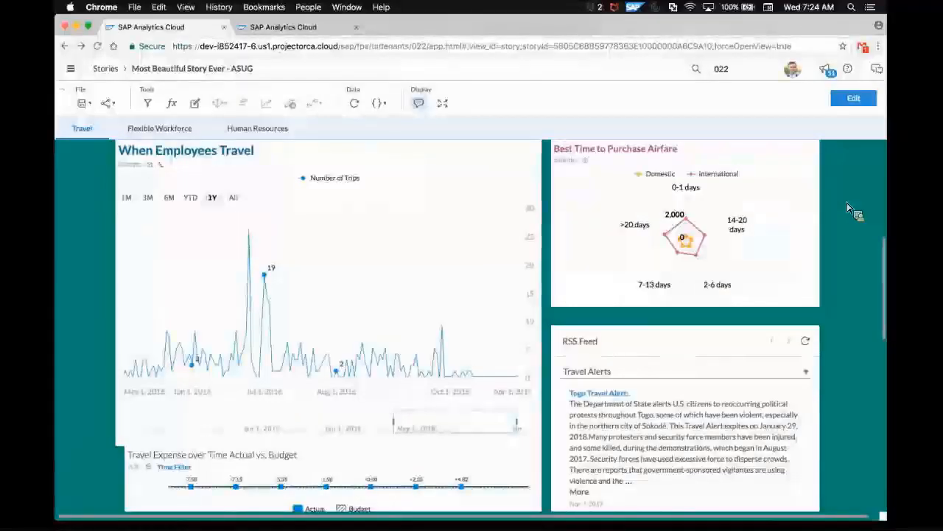
{"action": "scroll", "coordinate": [847, 208], "scroll_direction": "down", "scroll_amount": 1}
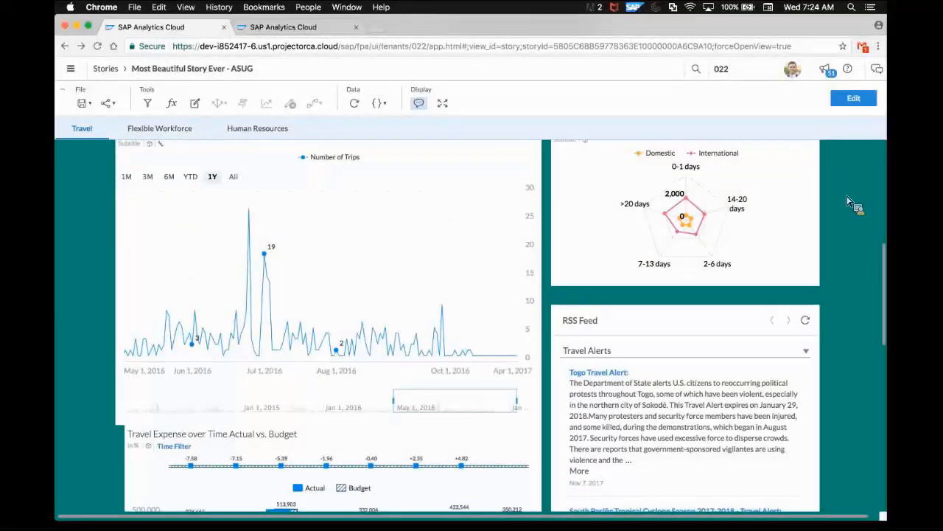
{"action": "left_click", "coordinate": [854, 104]}
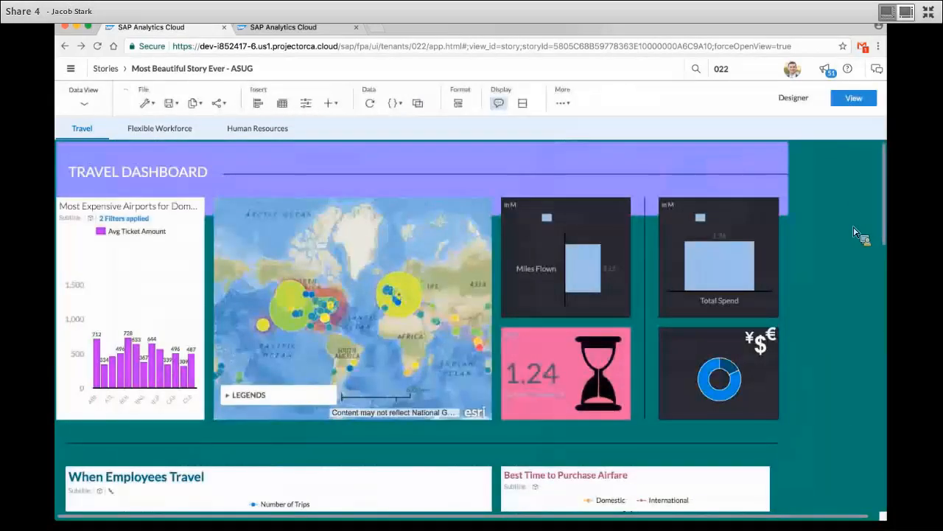
{"action": "left_click", "coordinate": [794, 98]}
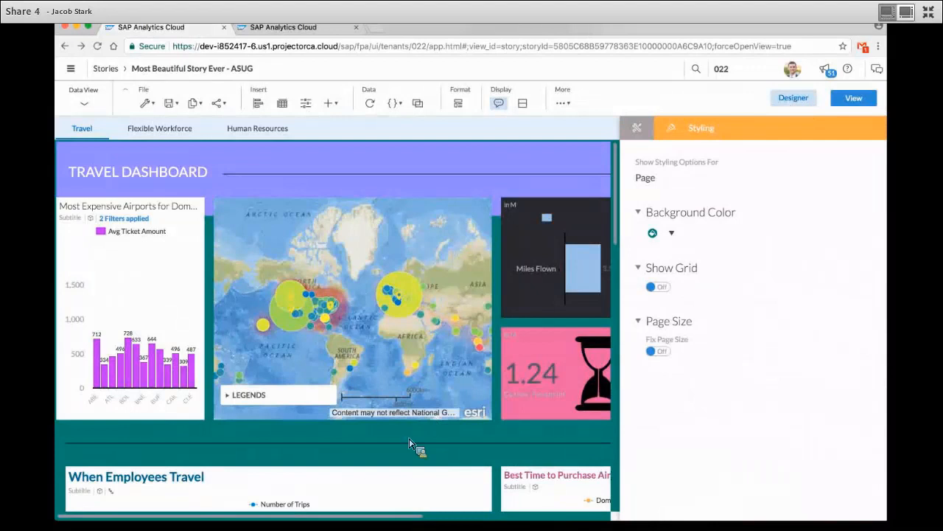
Step: Set the Travel page's background to a custom dark blue, about hex 29376d
{"action": "left_click", "coordinate": [671, 232]}
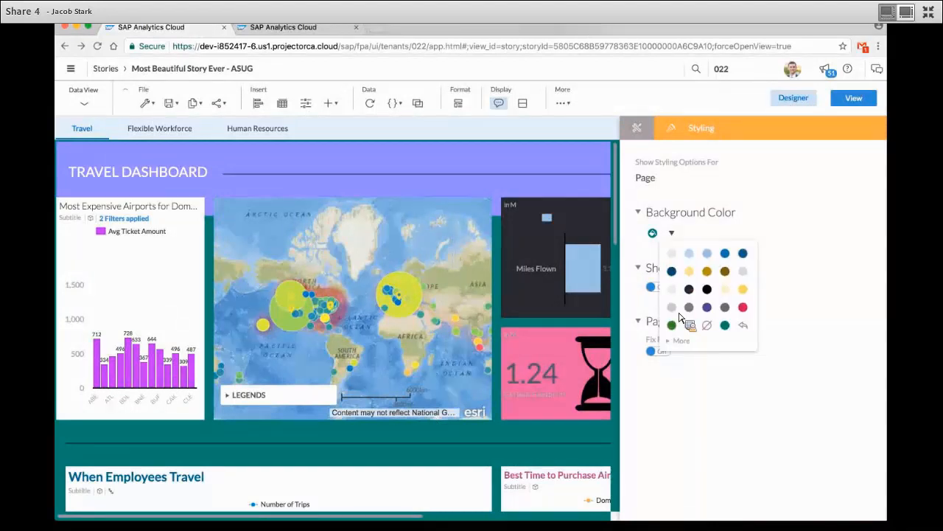
{"action": "left_click", "coordinate": [679, 341]}
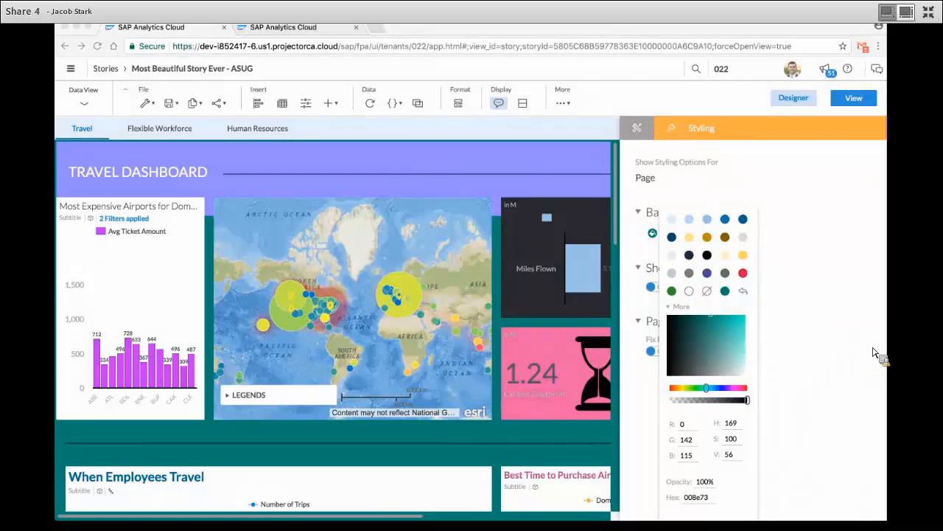
{"action": "left_click", "coordinate": [720, 387]}
{"action": "left_click", "coordinate": [700, 332]}
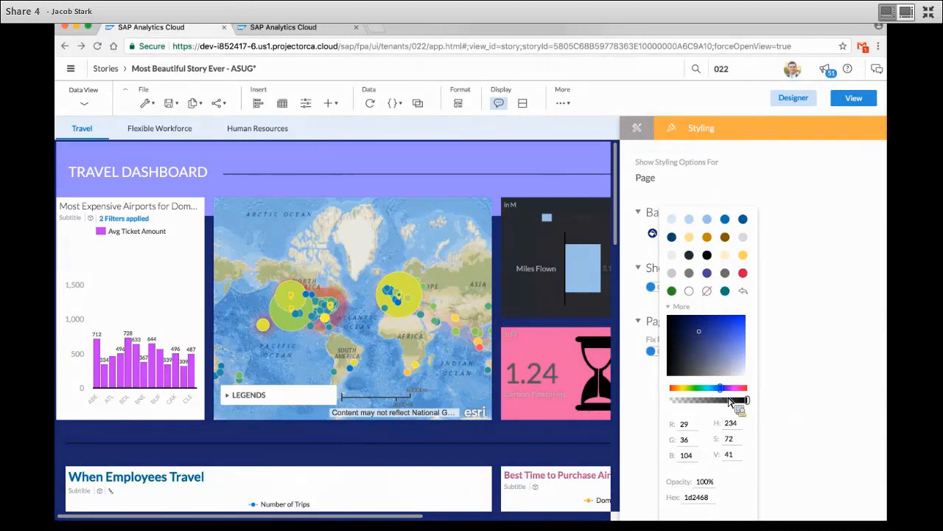
{"action": "left_click", "coordinate": [703, 341]}
{"action": "left_click", "coordinate": [700, 337]}
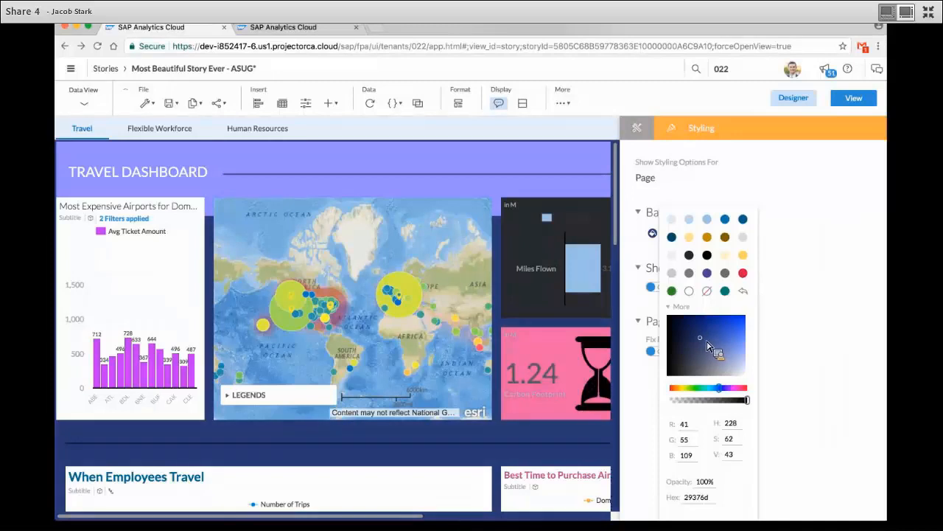
Step: Set the background color of the purple header banner shape to a custom light blue
{"action": "left_click", "coordinate": [415, 158]}
{"action": "left_click", "coordinate": [672, 233]}
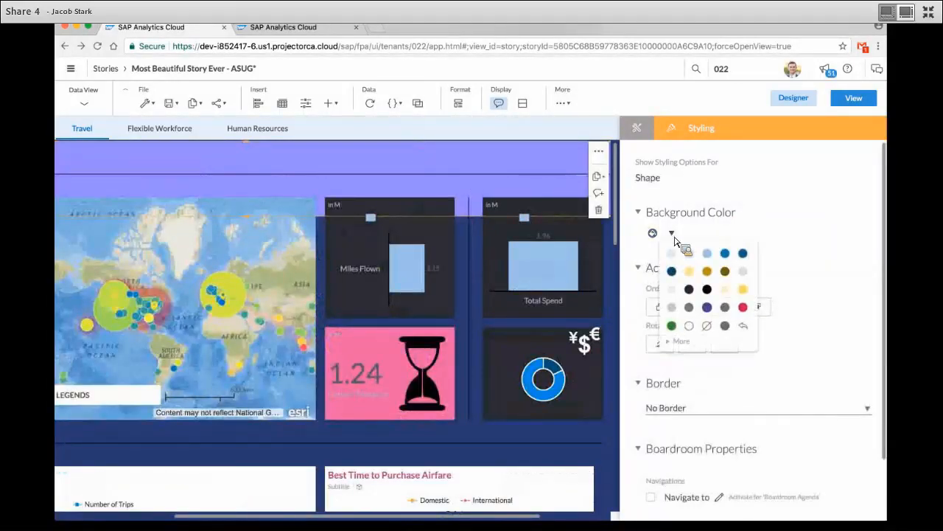
{"action": "left_click", "coordinate": [688, 343]}
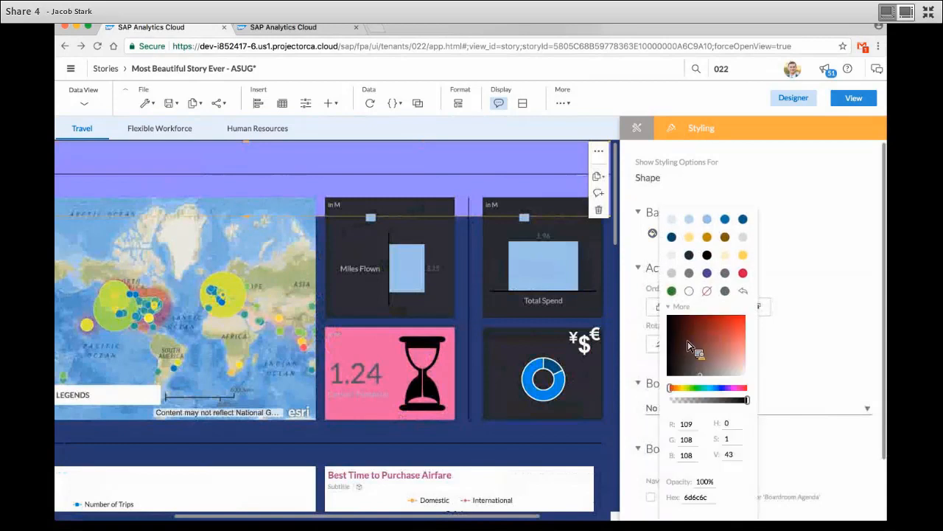
{"action": "left_click", "coordinate": [744, 358]}
{"action": "left_click", "coordinate": [759, 361]}
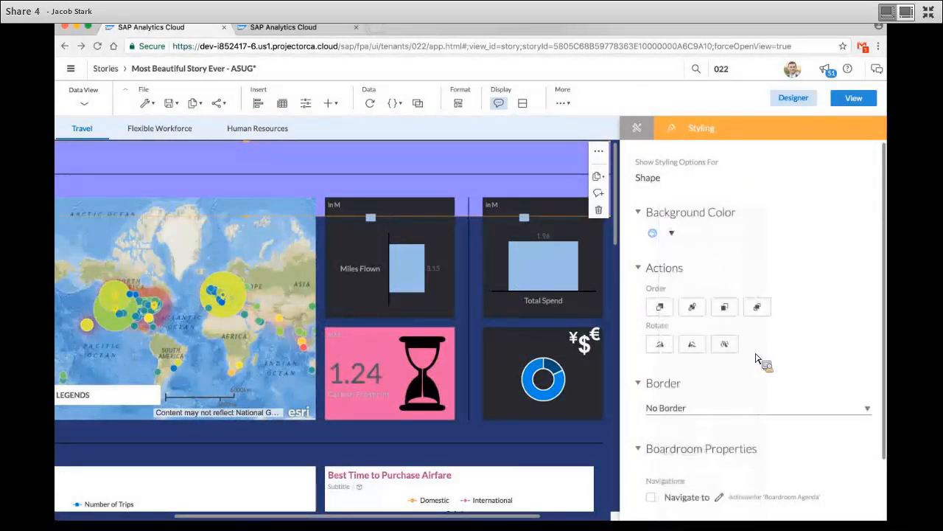
Step: Change the header banner's fill color from the shape properties to a custom bright sky blue
{"action": "scroll", "coordinate": [773, 353], "scroll_direction": "down", "scroll_amount": 2}
{"action": "left_click", "coordinate": [671, 494]}
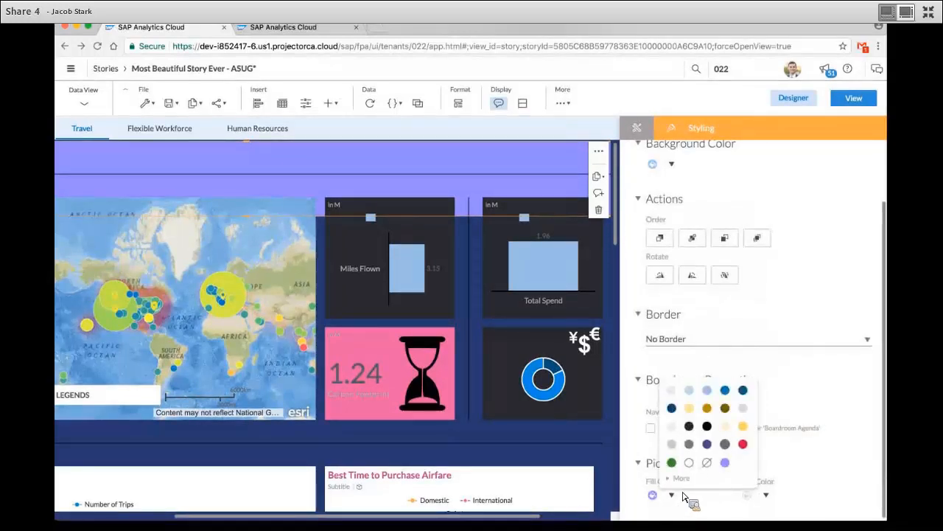
{"action": "left_click", "coordinate": [679, 481]}
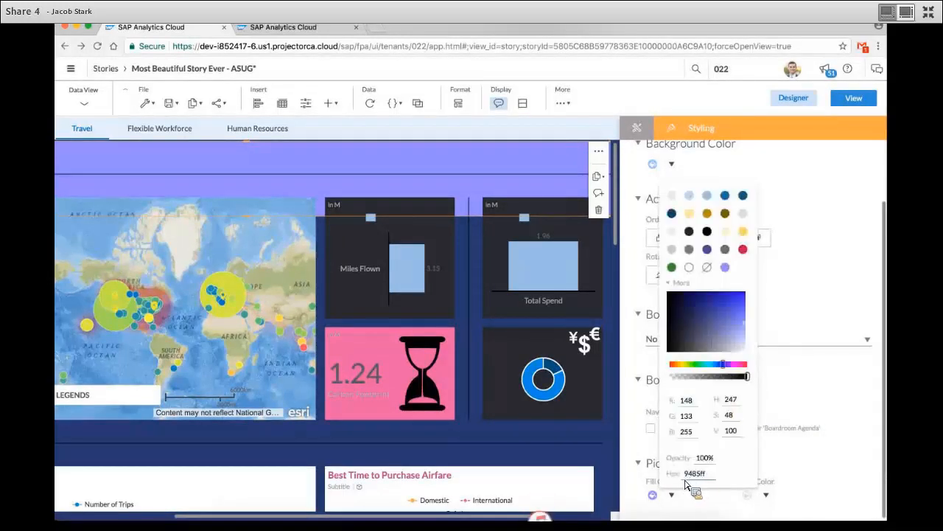
{"action": "left_click", "coordinate": [715, 364]}
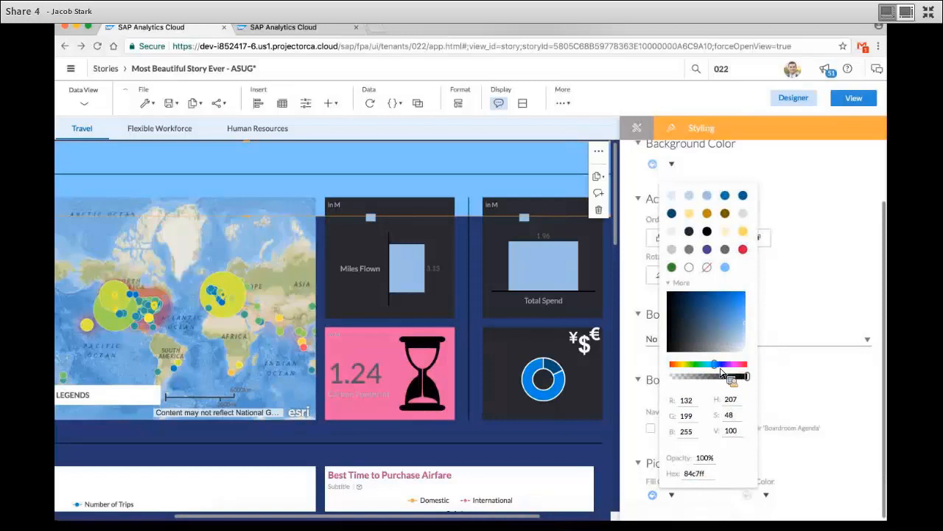
{"action": "left_click", "coordinate": [746, 323]}
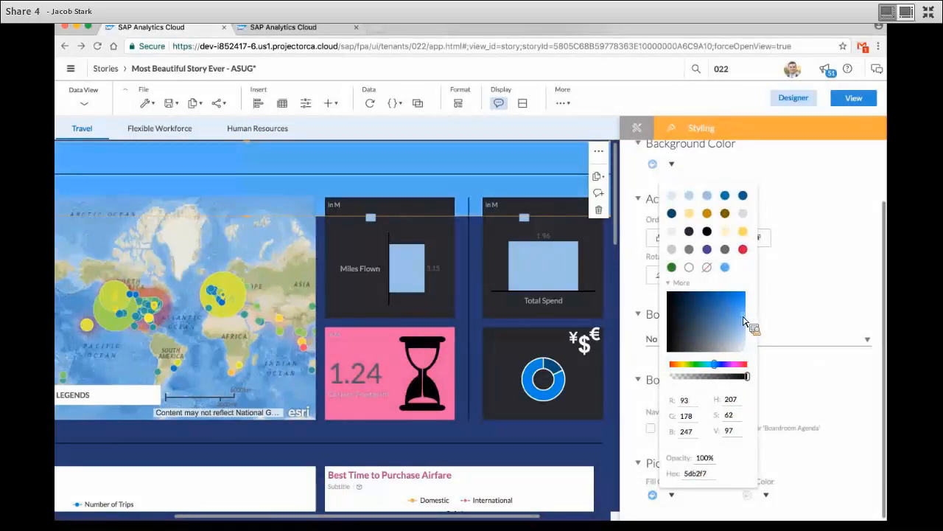
{"action": "left_click", "coordinate": [748, 322]}
Step: Shorten the dashboard title to TRAVEL and shrink the blue banner to a small block behind it, ending above the tiles
{"action": "left_click", "coordinate": [798, 100]}
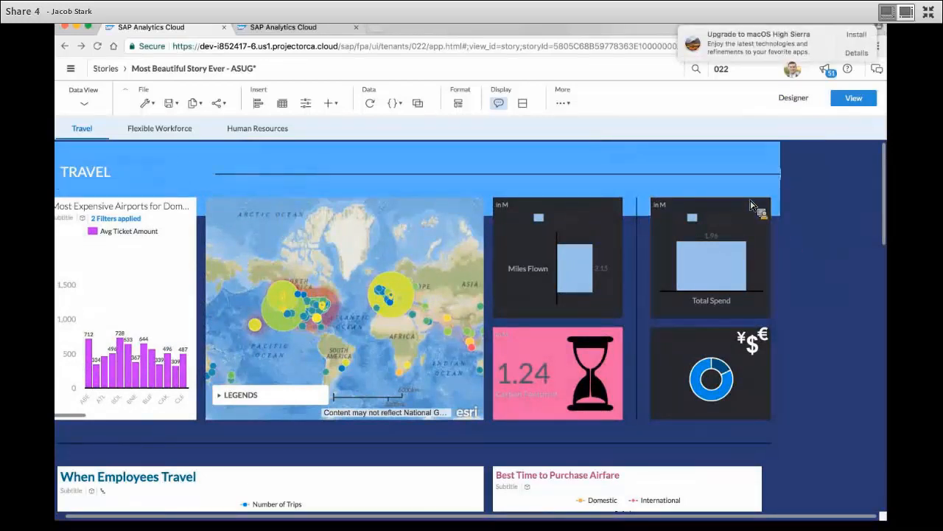
{"action": "left_click", "coordinate": [790, 213]}
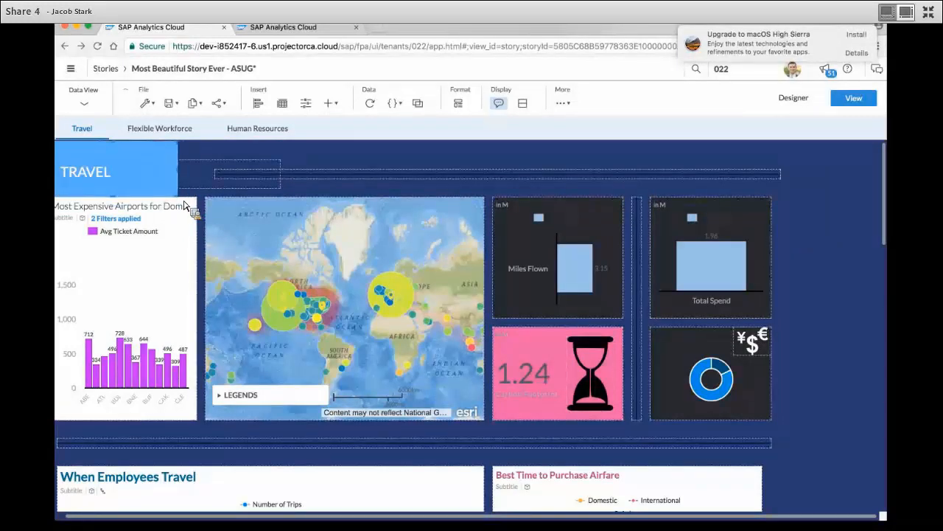
Step: Delete the header line, the divider lines between and below the tiles, the currency symbols and the hourglass image
{"action": "left_click", "coordinate": [354, 173]}
{"action": "left_click", "coordinate": [794, 238]}
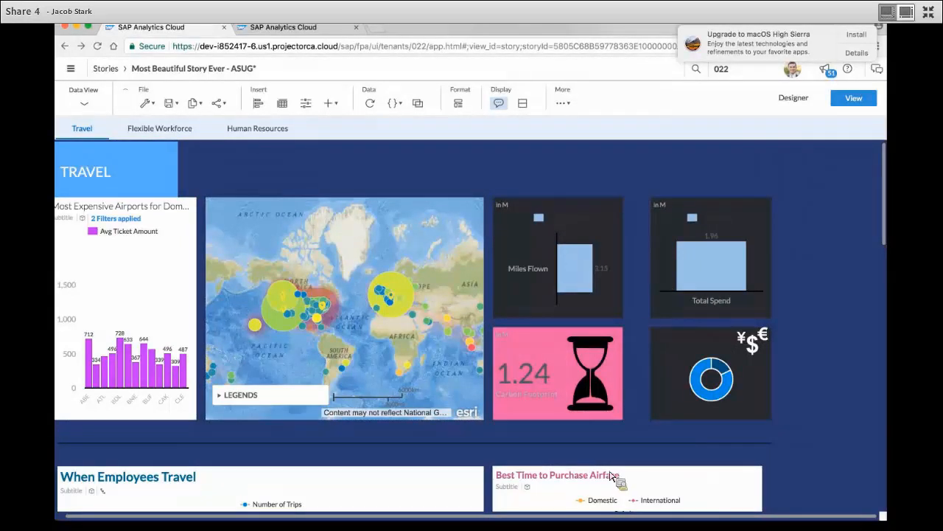
{"action": "left_click", "coordinate": [593, 443]}
{"action": "left_click", "coordinate": [782, 504]}
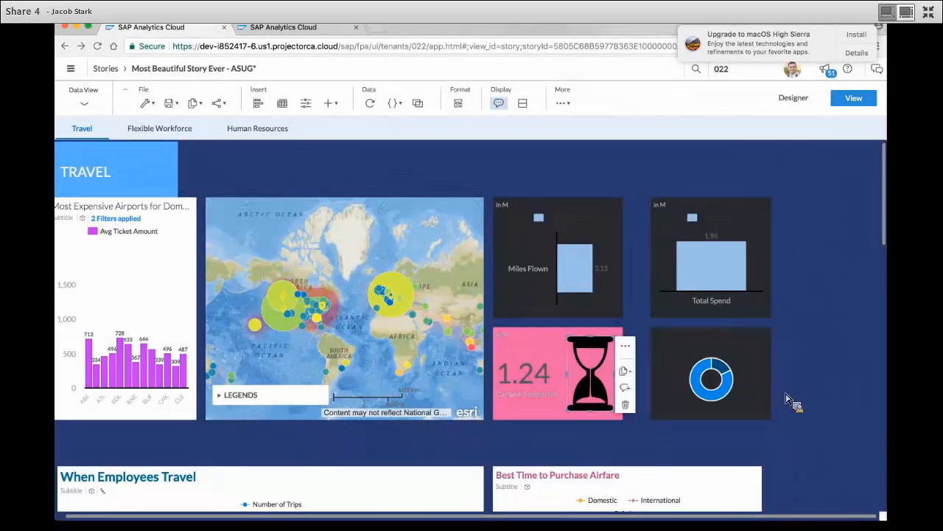
{"action": "left_click", "coordinate": [625, 403]}
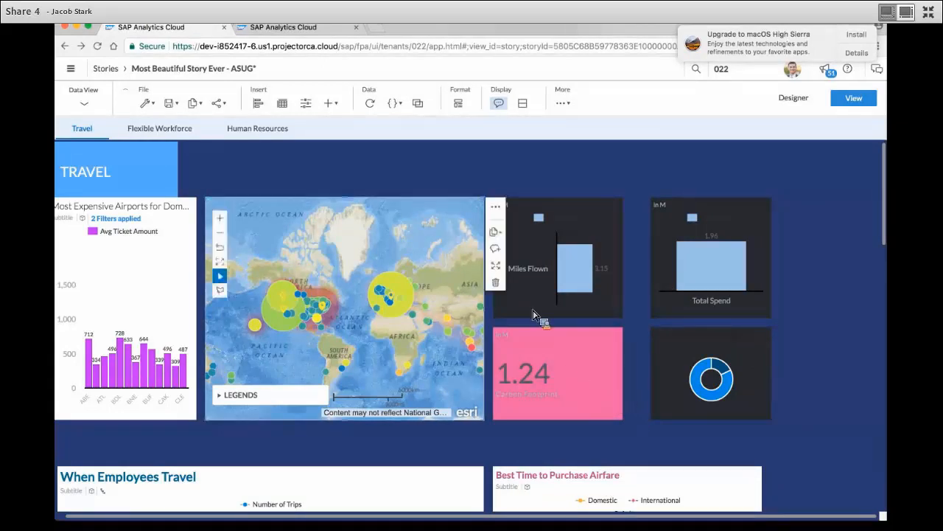
Step: Set the map's base layer to Light Gray
{"action": "left_click", "coordinate": [782, 101]}
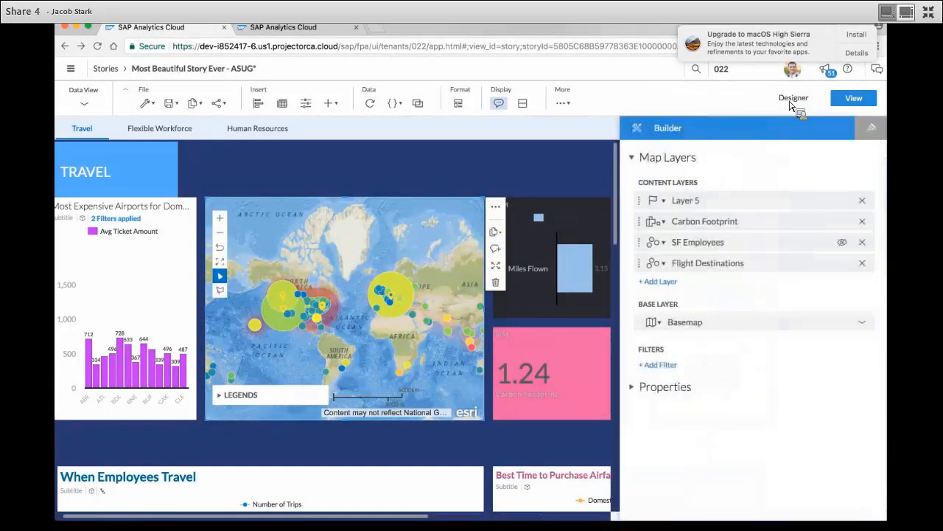
{"action": "left_click", "coordinate": [656, 324]}
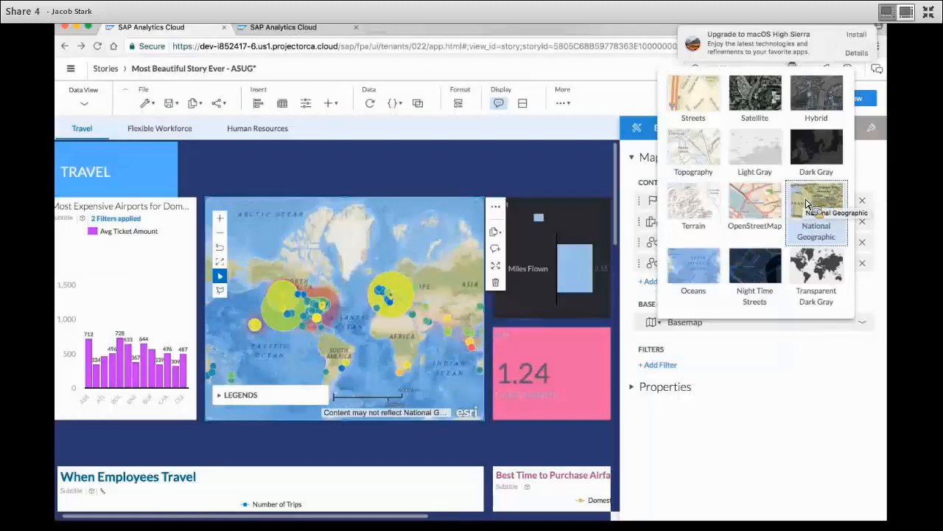
{"action": "left_click", "coordinate": [759, 147]}
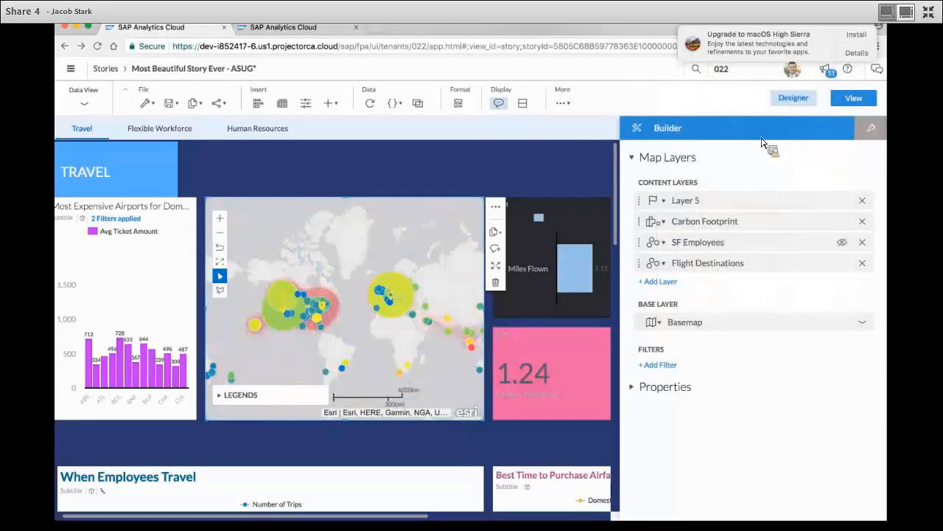
Step: Try the Dark Gray and National Geographic basemaps on the map and return it to Light Gray
{"action": "left_click", "coordinate": [653, 323]}
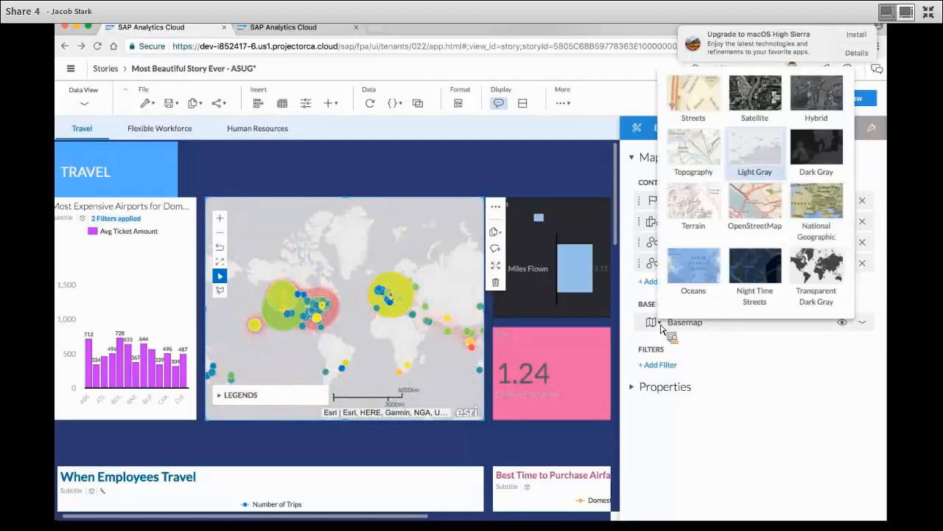
{"action": "left_click", "coordinate": [818, 155]}
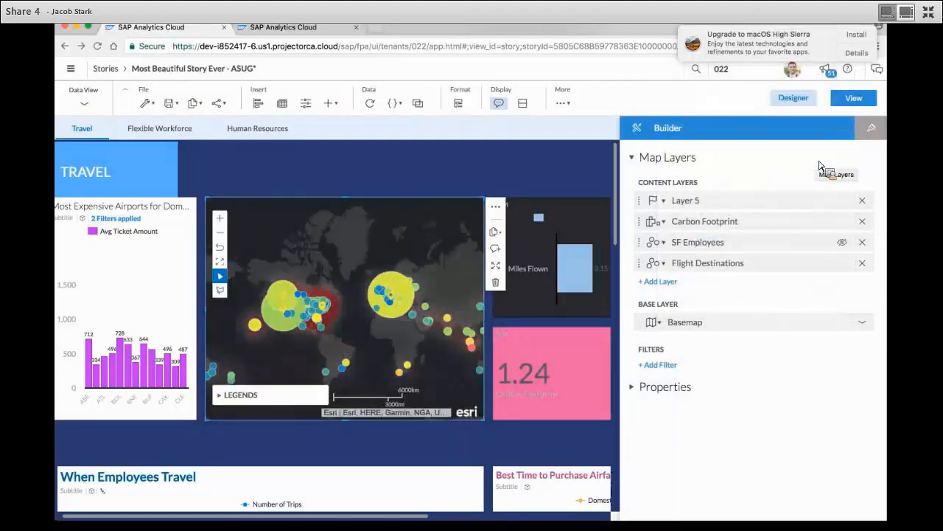
{"action": "left_click", "coordinate": [653, 322]}
{"action": "left_click", "coordinate": [807, 217]}
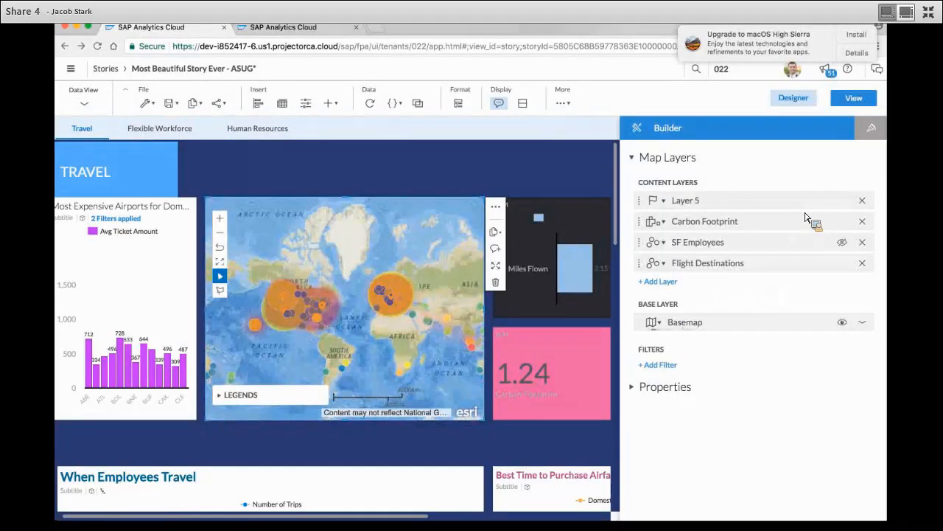
{"action": "left_click", "coordinate": [661, 328]}
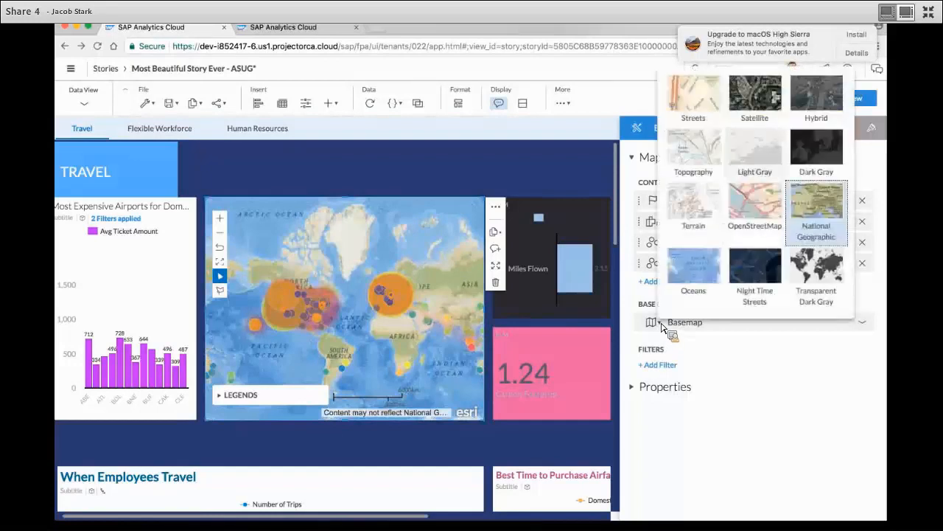
{"action": "left_click", "coordinate": [755, 155]}
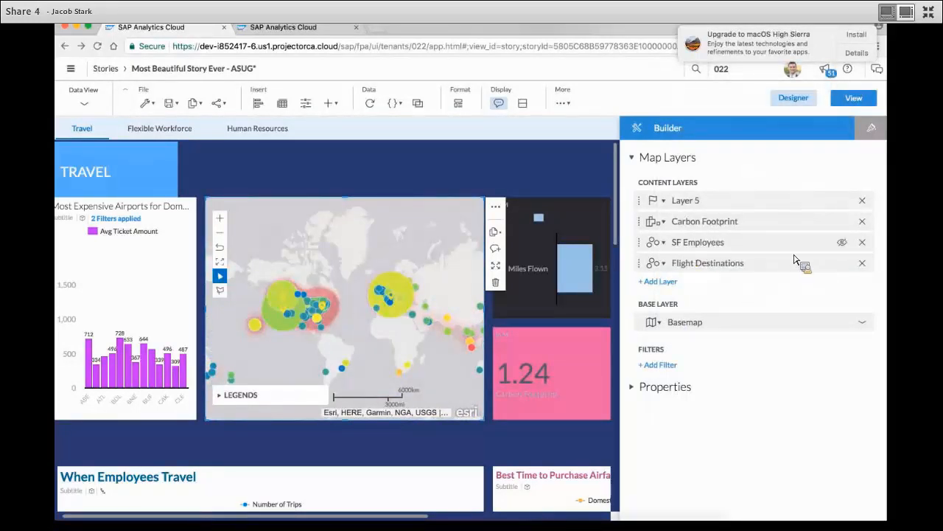
Step: Give the map's Flight Destinations bubbles a continuous dark-to-bright blue palette for Avg Ticket Amount at 60% opacity
{"action": "left_click", "coordinate": [820, 244]}
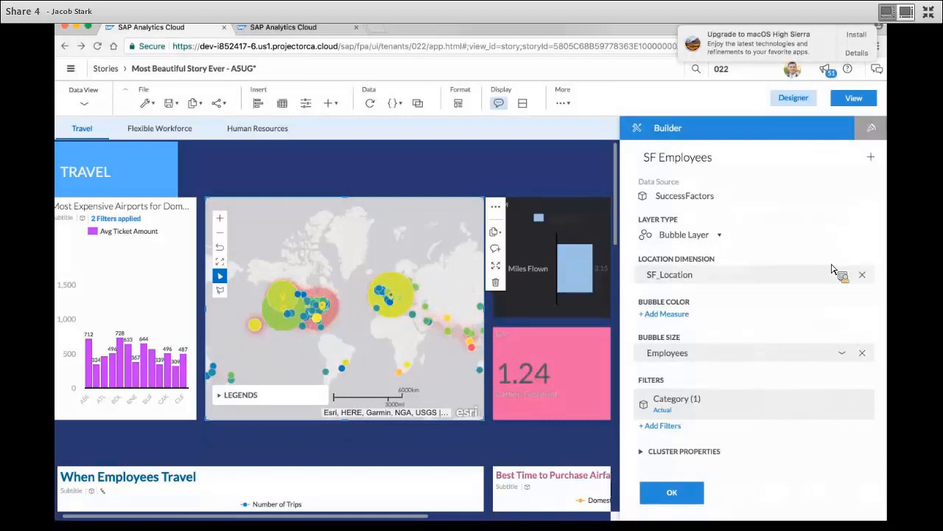
{"action": "left_click", "coordinate": [669, 496]}
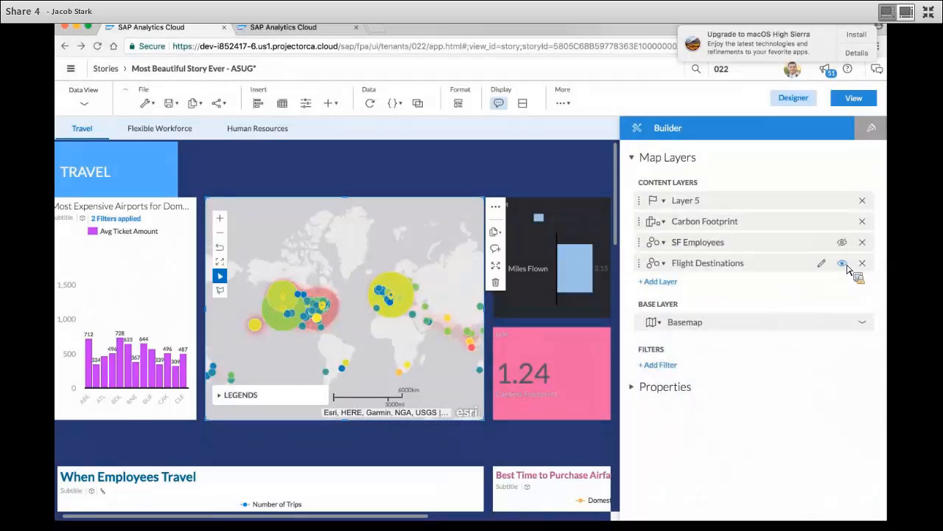
{"action": "left_click", "coordinate": [822, 265]}
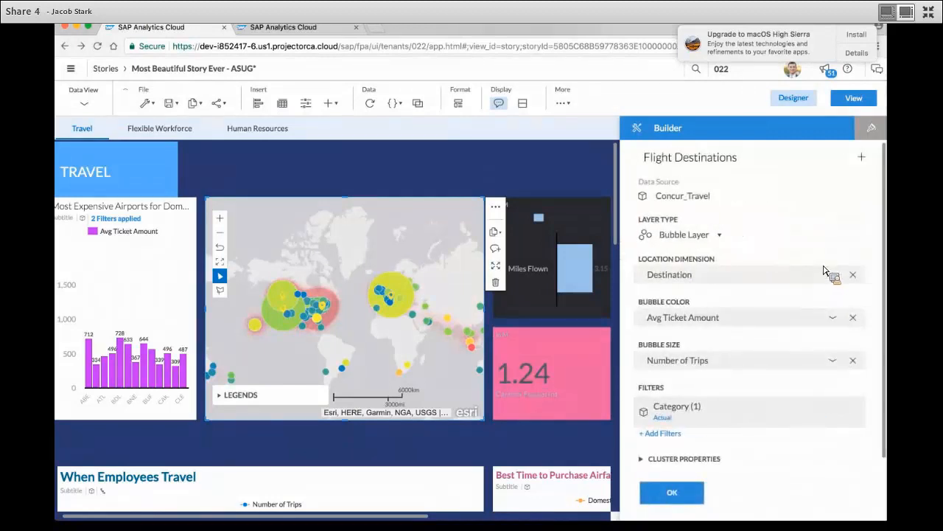
{"action": "left_click", "coordinate": [832, 317]}
{"action": "left_click", "coordinate": [772, 335]}
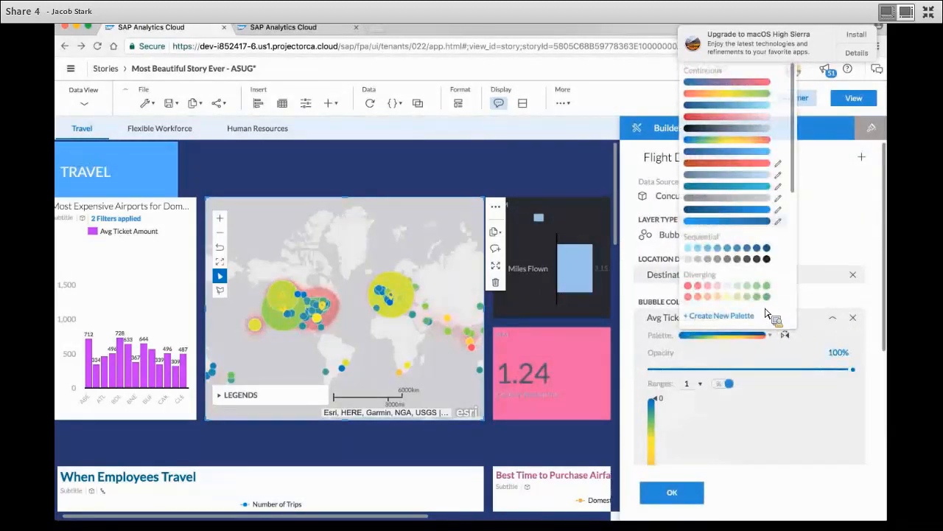
{"action": "left_click", "coordinate": [741, 220]}
{"action": "left_click", "coordinate": [762, 369]}
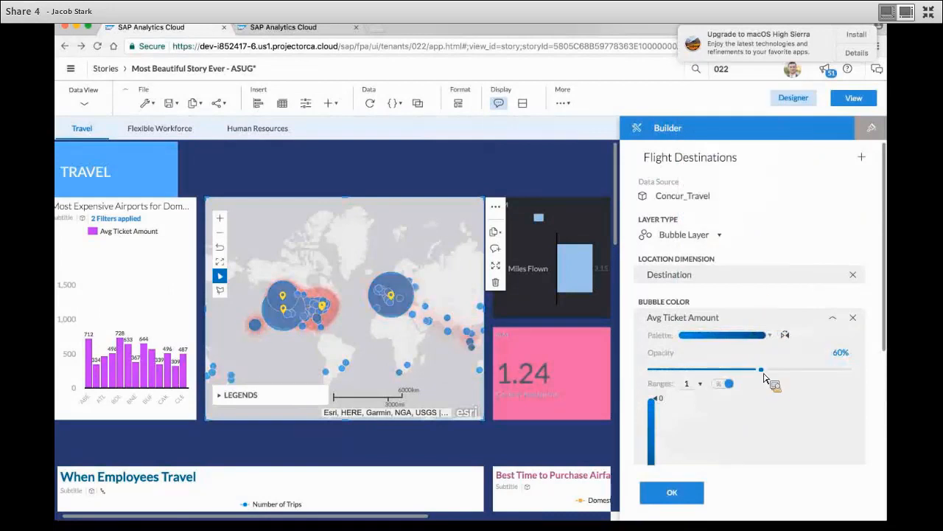
{"action": "left_click", "coordinate": [682, 494]}
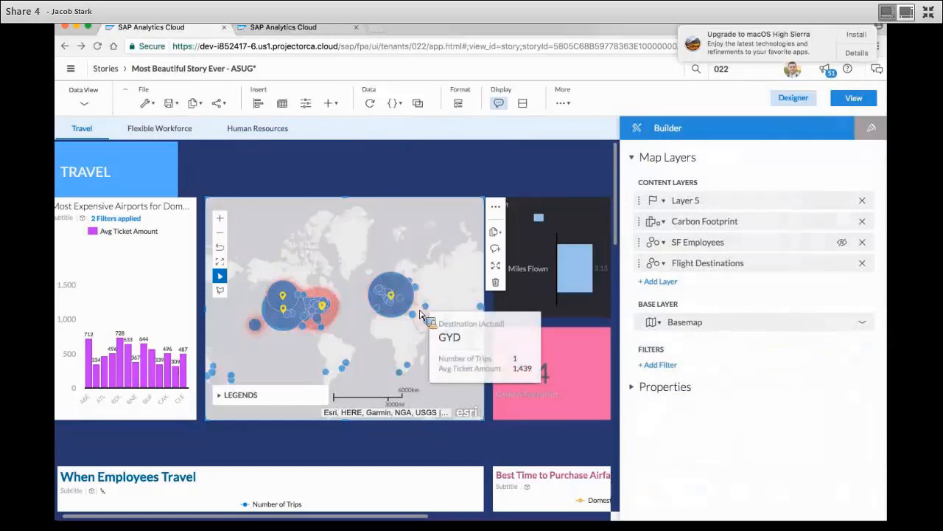
Step: Set the chart orientation of the Most Expensive Airports chart to Horizontal
{"action": "left_click", "coordinate": [79, 301]}
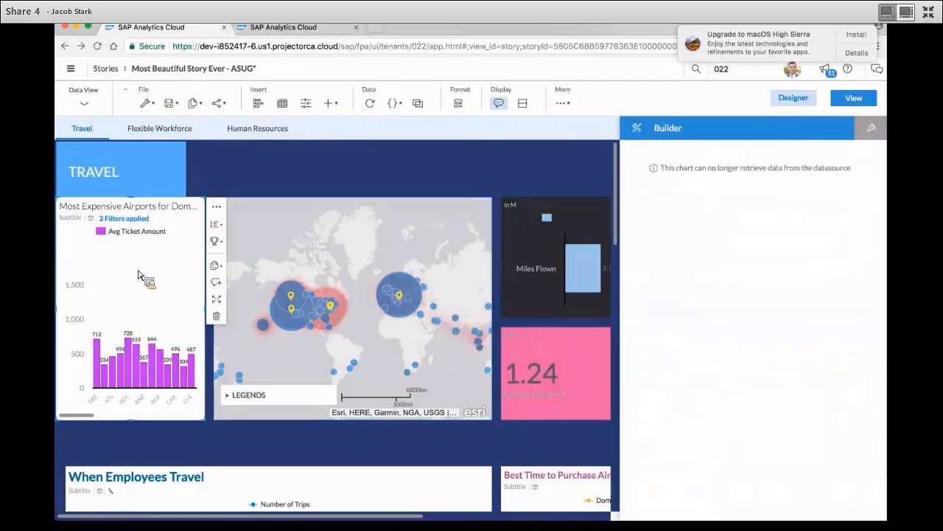
{"action": "left_click", "coordinate": [871, 128]}
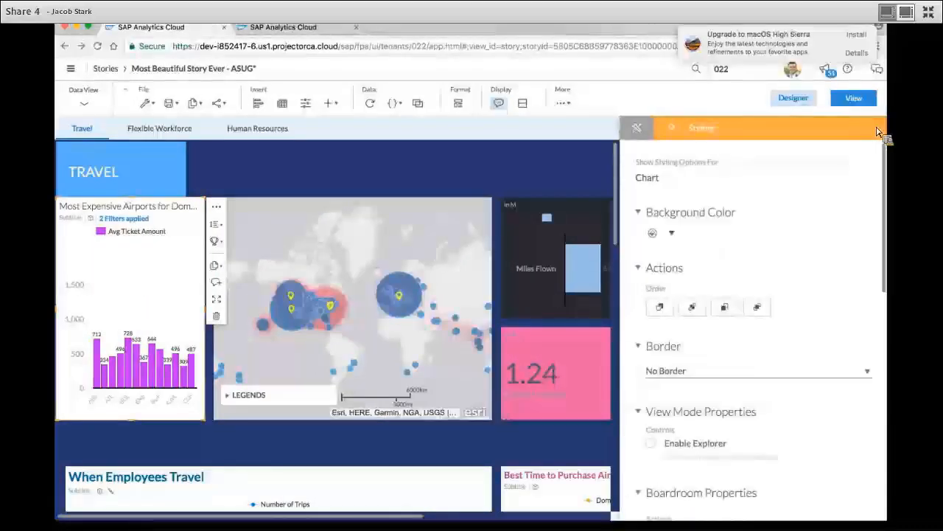
{"action": "scroll", "coordinate": [774, 369], "scroll_direction": "down", "scroll_amount": 1}
{"action": "scroll", "coordinate": [774, 368], "scroll_direction": "down", "scroll_amount": 4}
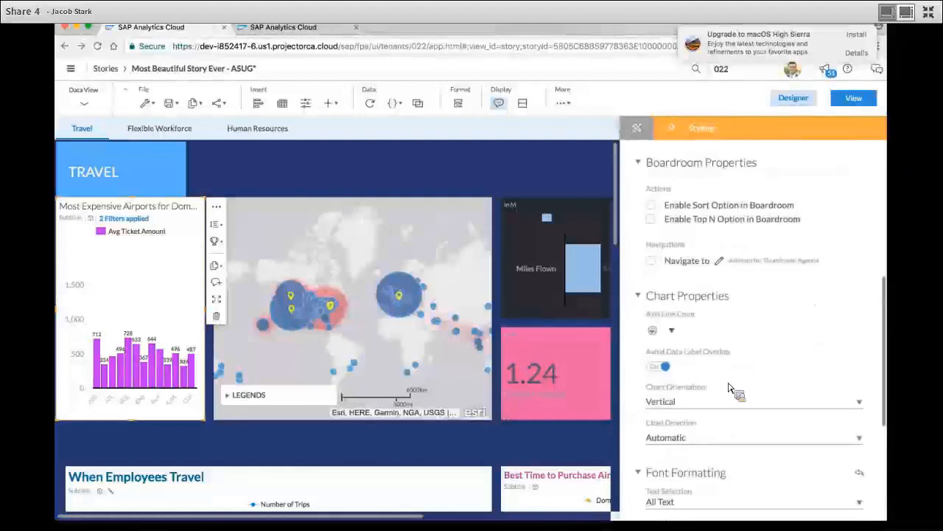
{"action": "left_click", "coordinate": [704, 402]}
{"action": "left_click", "coordinate": [686, 443]}
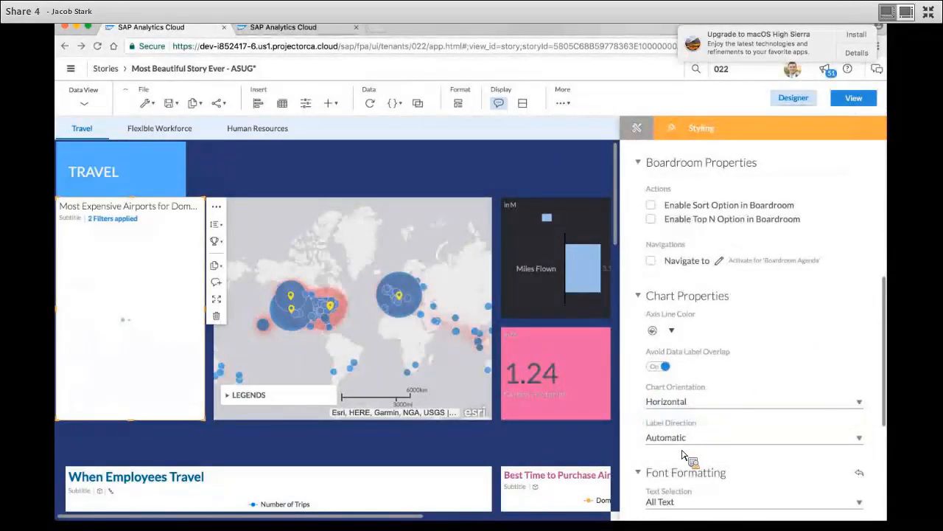
Step: Hide the legend, subtitle and chart details of the Most Expensive Airports chart
{"action": "left_click", "coordinate": [216, 206]}
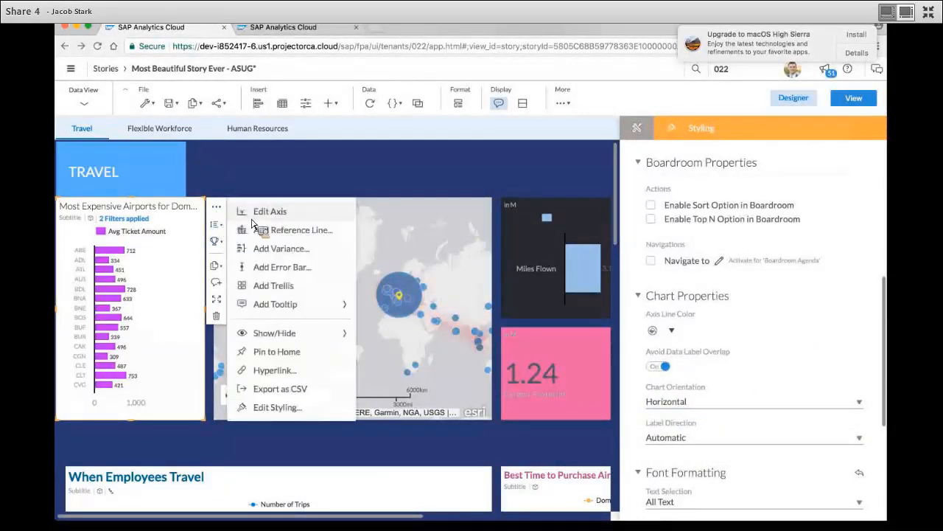
{"action": "mouse_move", "coordinate": [334, 336]}
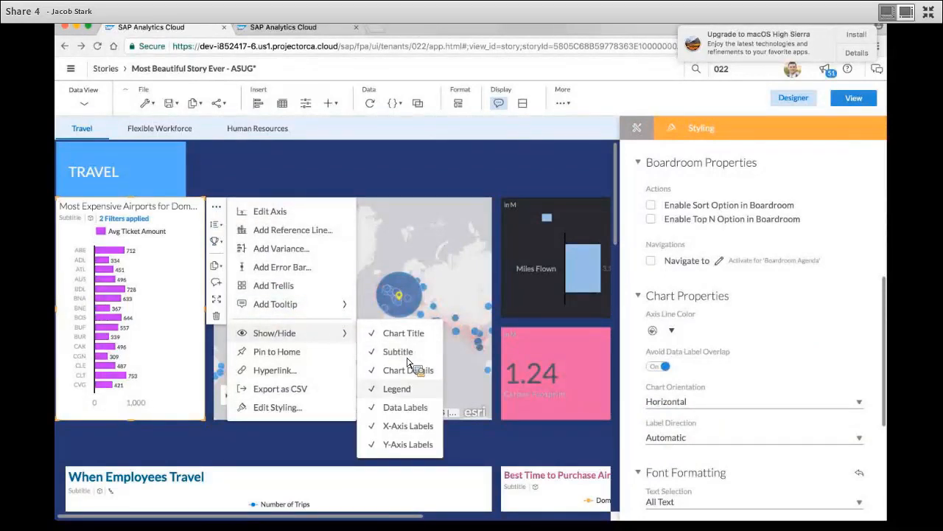
{"action": "left_click", "coordinate": [405, 392]}
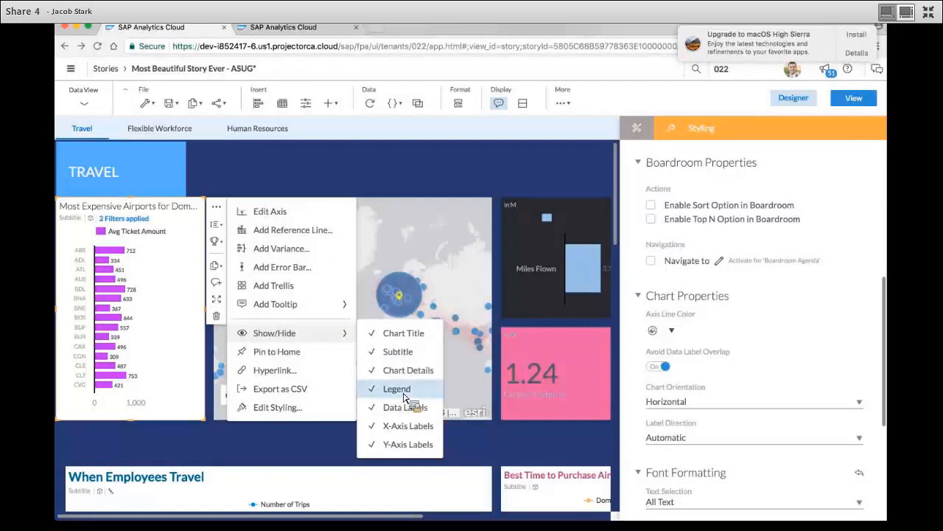
{"action": "left_click", "coordinate": [406, 354]}
{"action": "left_click", "coordinate": [406, 372]}
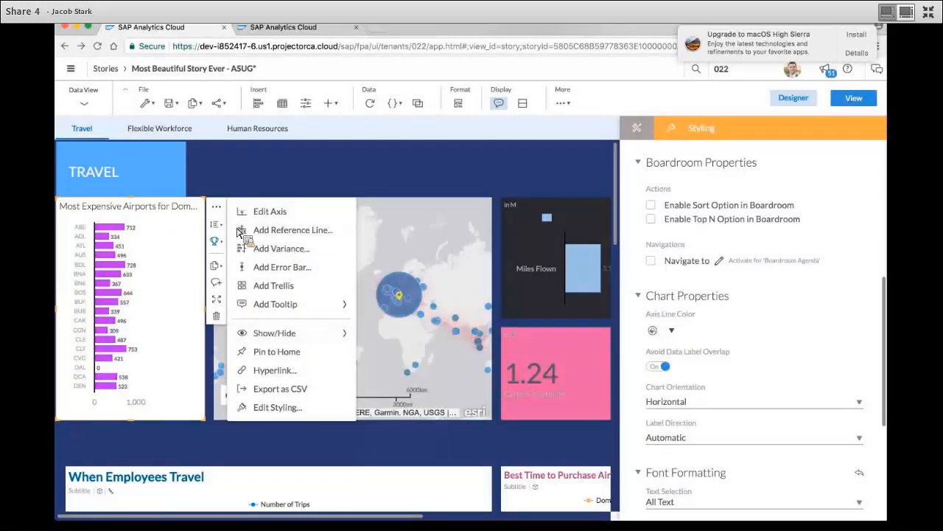
Step: Limit the Most Expensive Airports chart to its top five airports and apply the palette that starts with bright blue
{"action": "left_click", "coordinate": [215, 241]}
{"action": "left_click", "coordinate": [258, 265]}
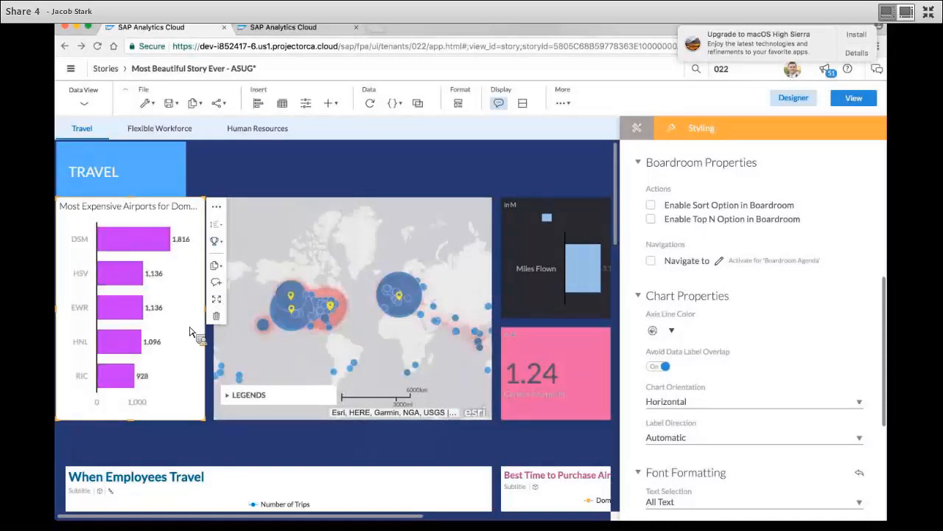
{"action": "left_click", "coordinate": [636, 127]}
{"action": "scroll", "coordinate": [715, 301], "scroll_direction": "down", "scroll_amount": 1}
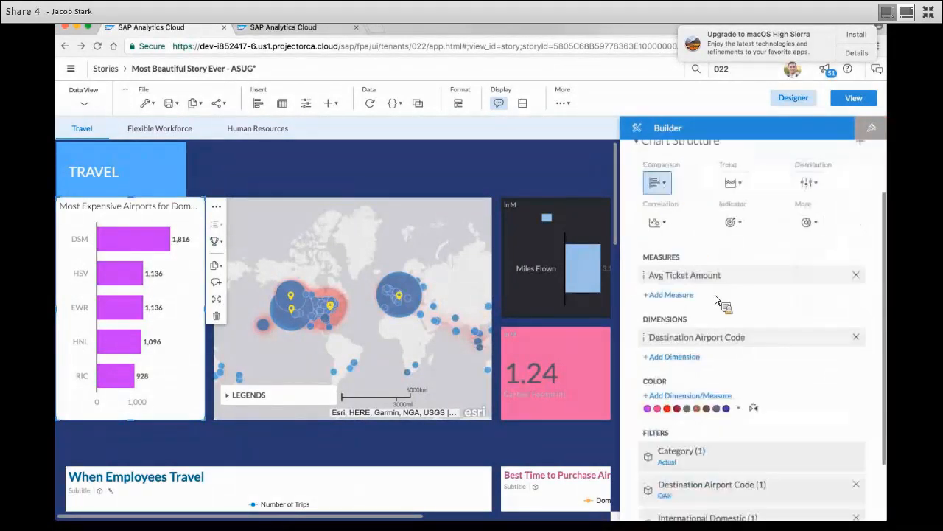
{"action": "left_click", "coordinate": [738, 405]}
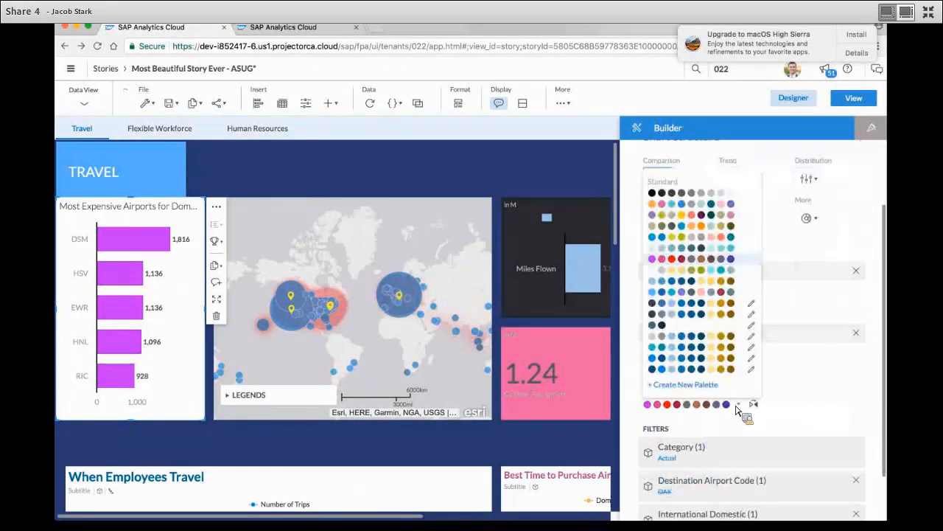
{"action": "left_click", "coordinate": [693, 368]}
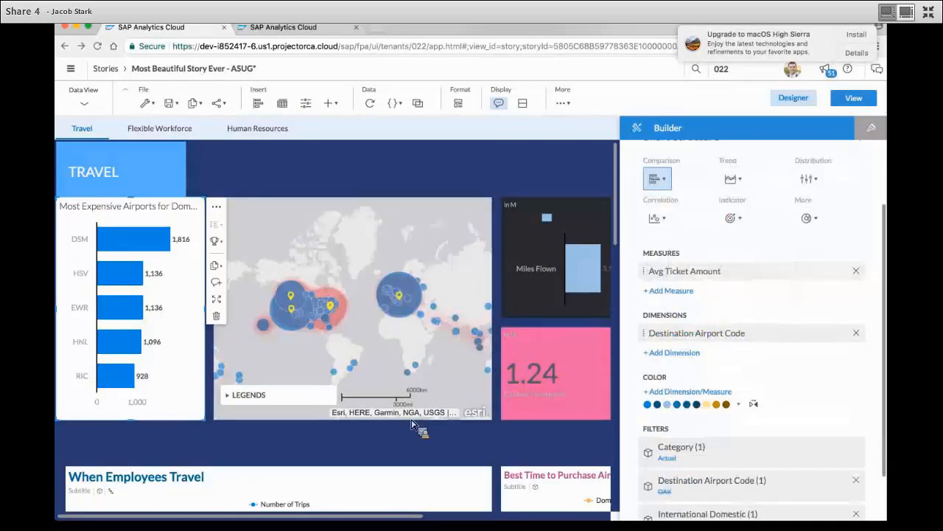
{"action": "left_click", "coordinate": [446, 434]}
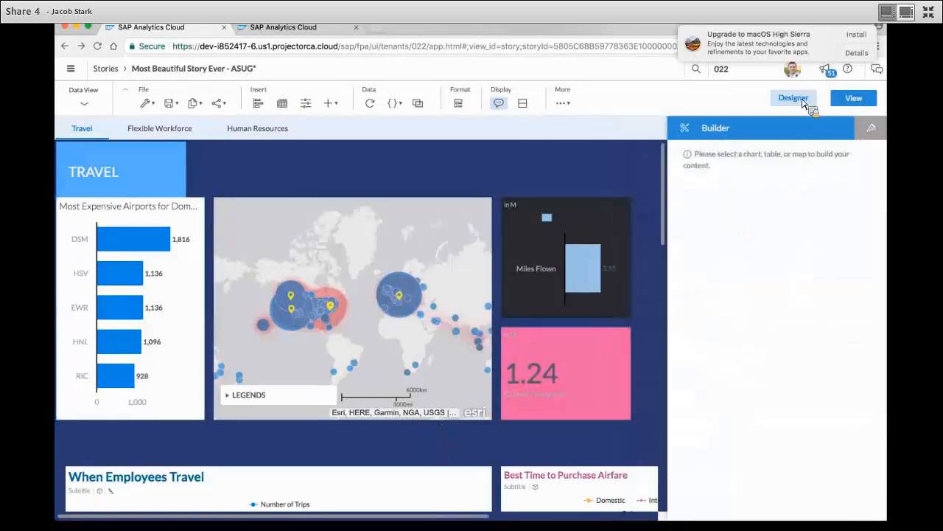
{"action": "left_click", "coordinate": [793, 97]}
{"action": "scroll", "coordinate": [825, 260], "scroll_direction": "down", "scroll_amount": 3}
{"action": "scroll", "coordinate": [825, 259], "scroll_direction": "down", "scroll_amount": 5}
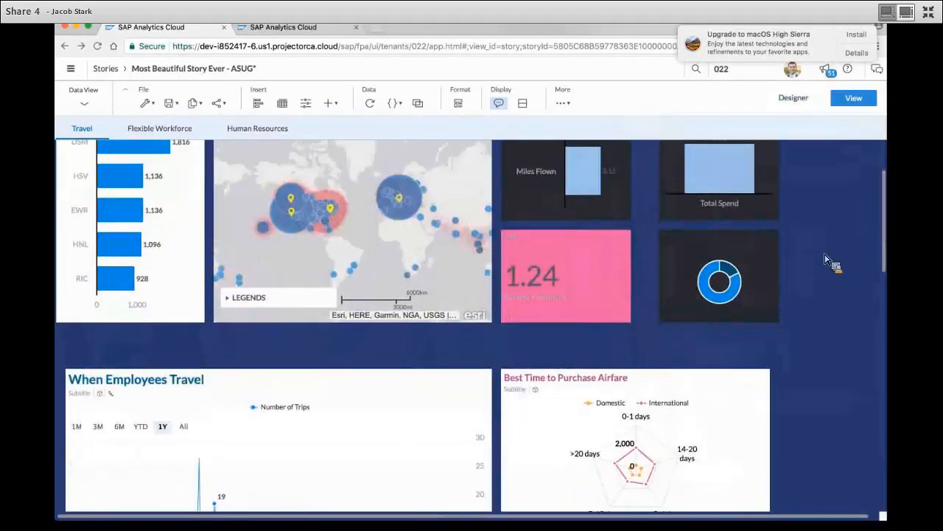
{"action": "scroll", "coordinate": [825, 259], "scroll_direction": "up", "scroll_amount": 8}
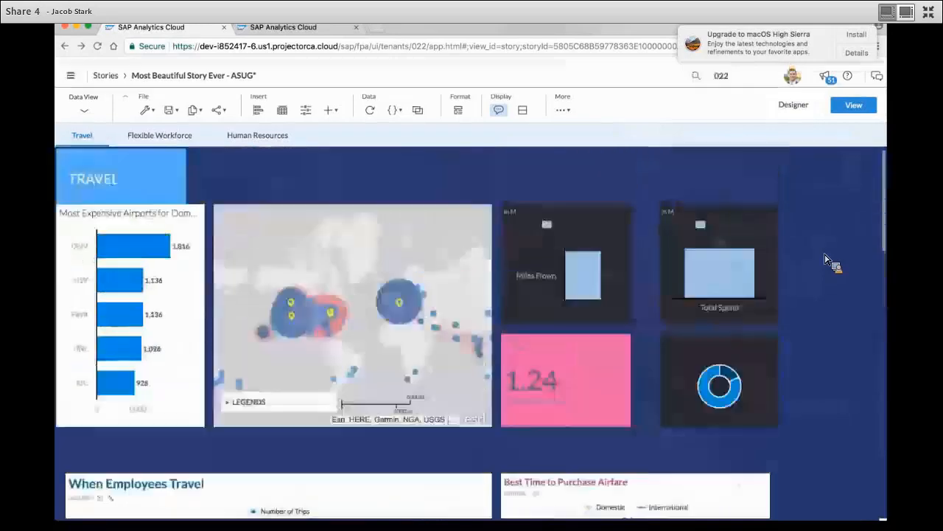
{"action": "mouse_move", "coordinate": [341, 225]}
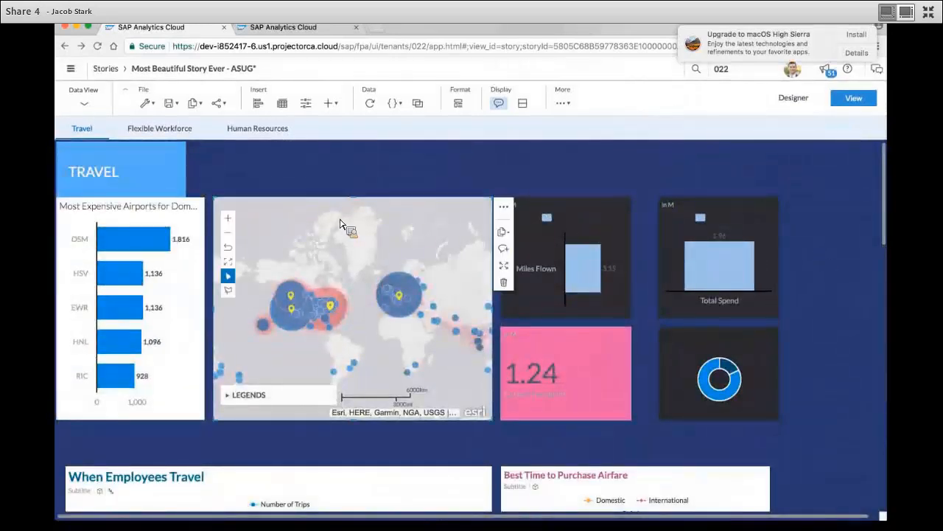
Step: Give the pink Carbon Footprint tile a transparent background and make all its text white
{"action": "left_click", "coordinate": [805, 103]}
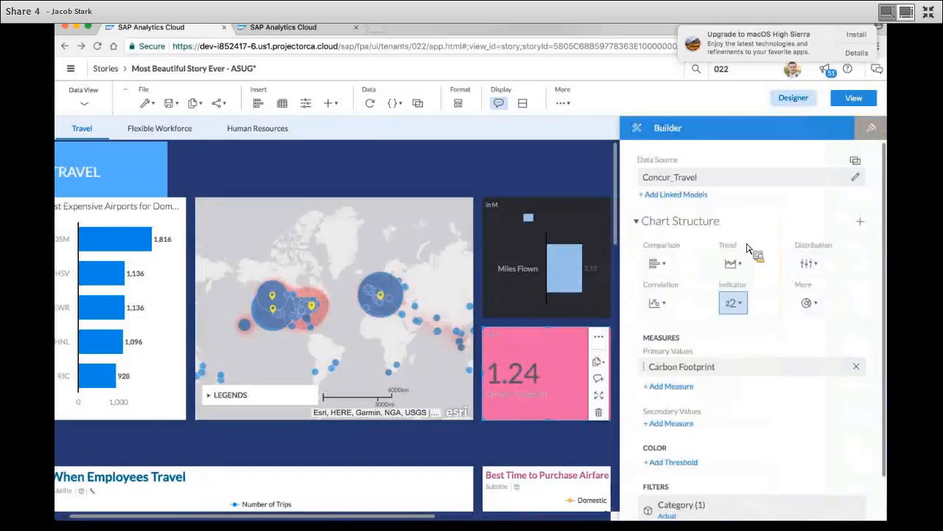
{"action": "left_click", "coordinate": [871, 128]}
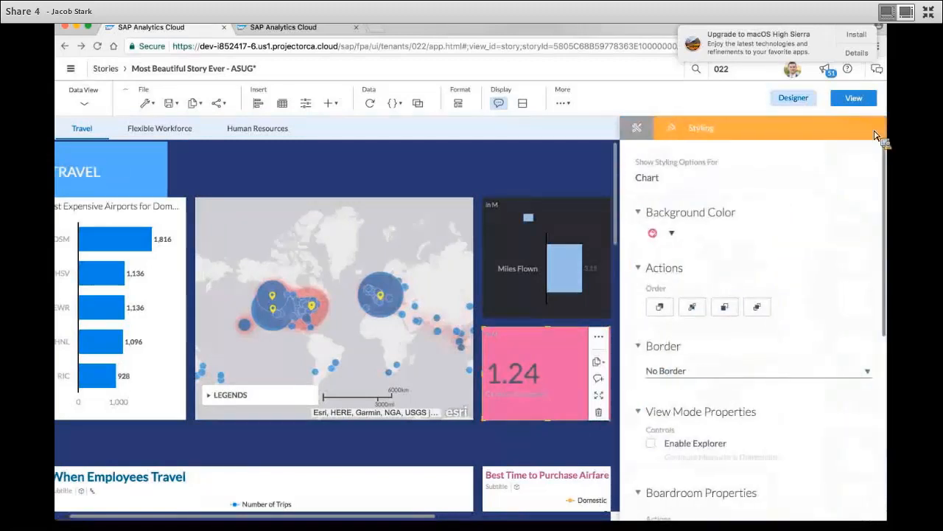
{"action": "left_click", "coordinate": [672, 234]}
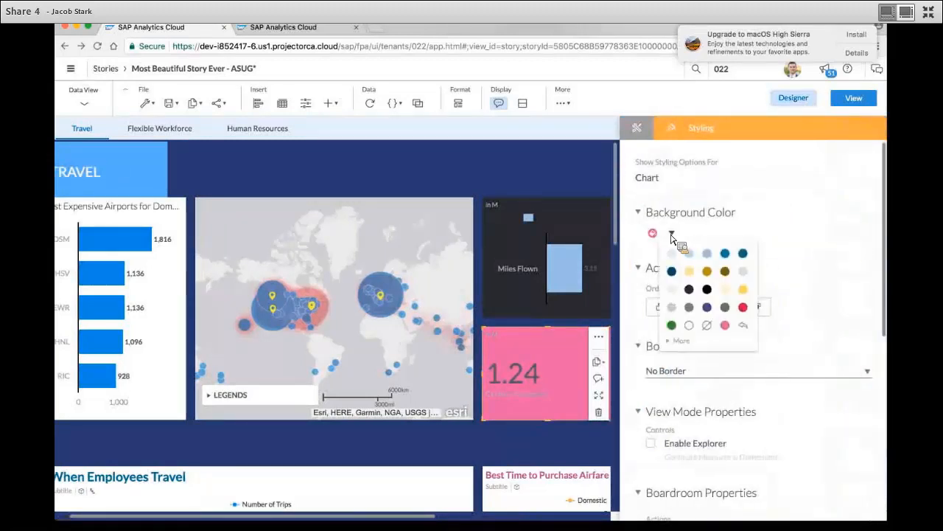
{"action": "left_click", "coordinate": [707, 326]}
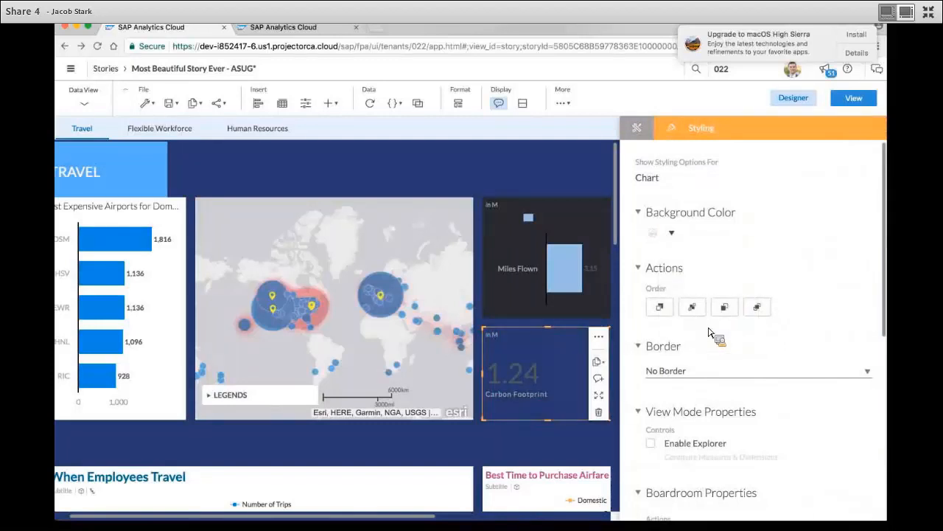
{"action": "scroll", "coordinate": [632, 239], "scroll_direction": "down", "scroll_amount": 5}
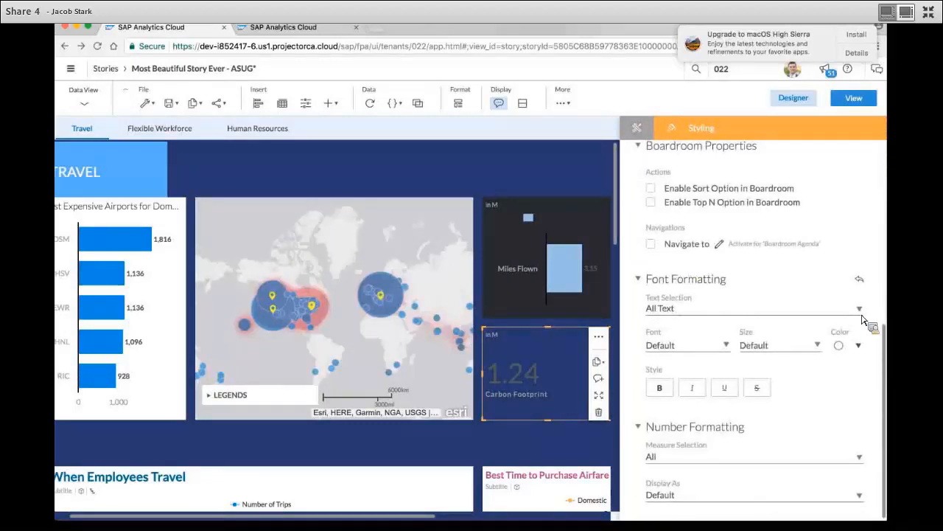
{"action": "left_click", "coordinate": [858, 346]}
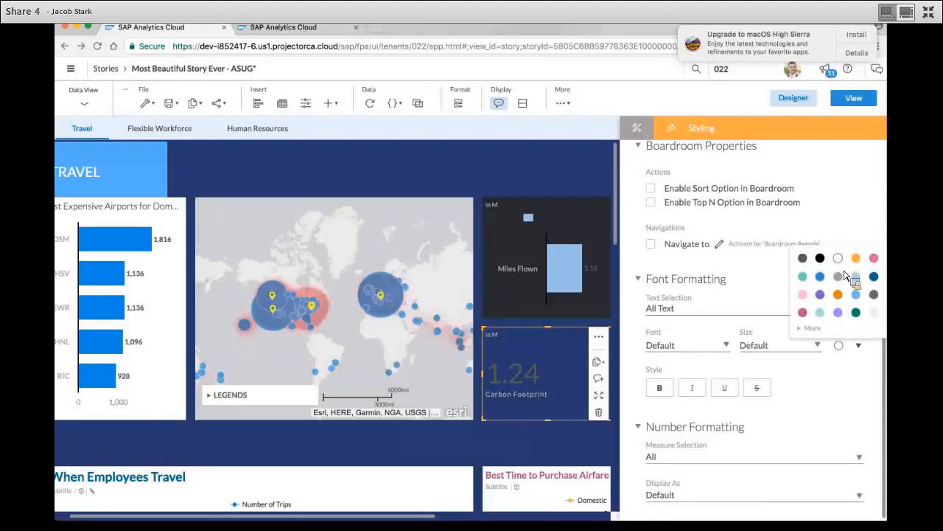
{"action": "left_click", "coordinate": [841, 271]}
Step: Convert the Miles Flown bar chart to a Numeric Point indicator
{"action": "left_click", "coordinate": [601, 216]}
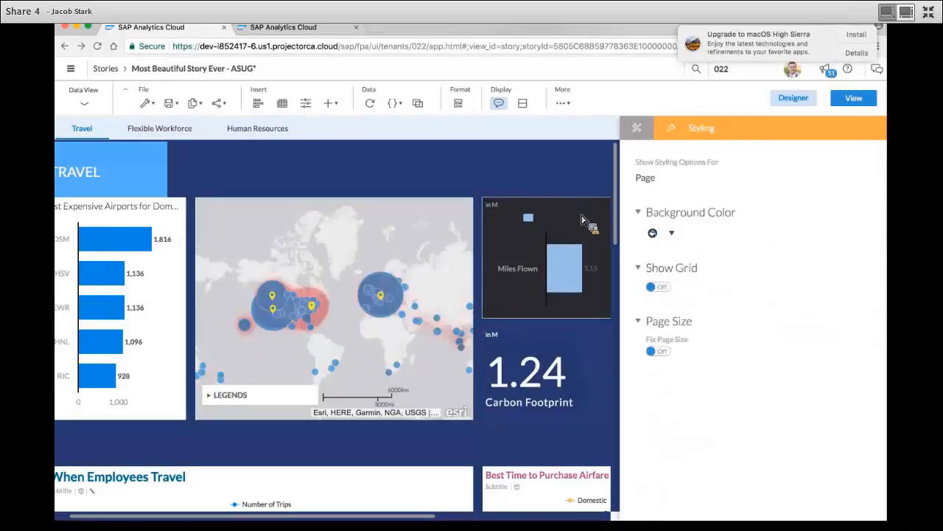
{"action": "left_click", "coordinate": [635, 133]}
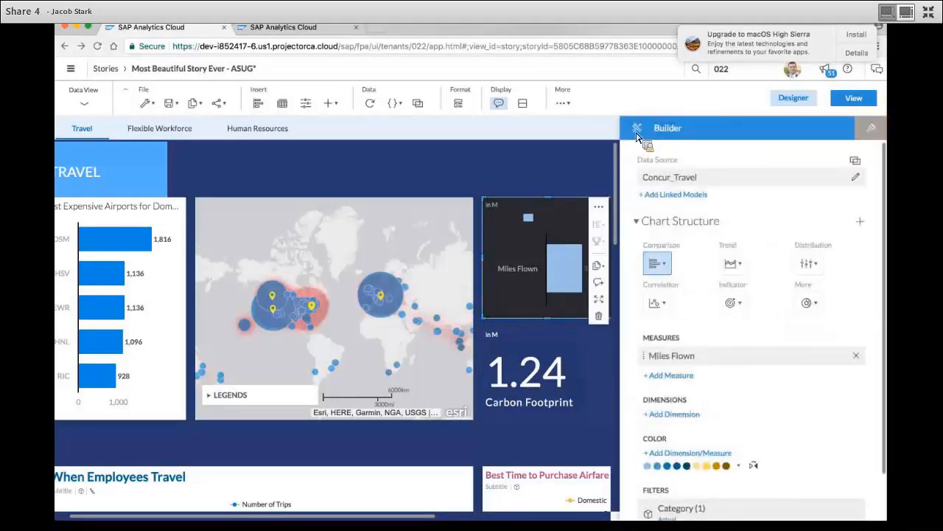
{"action": "left_click", "coordinate": [743, 307]}
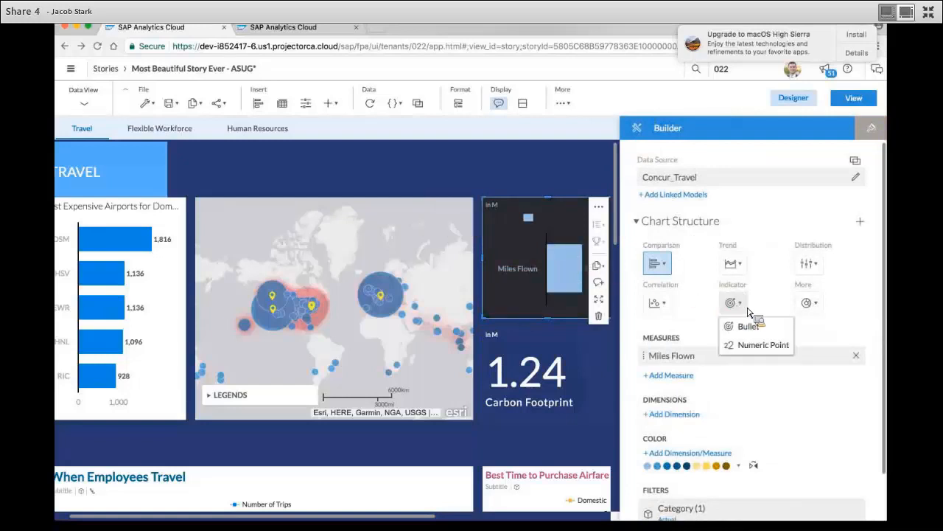
{"action": "left_click", "coordinate": [754, 346]}
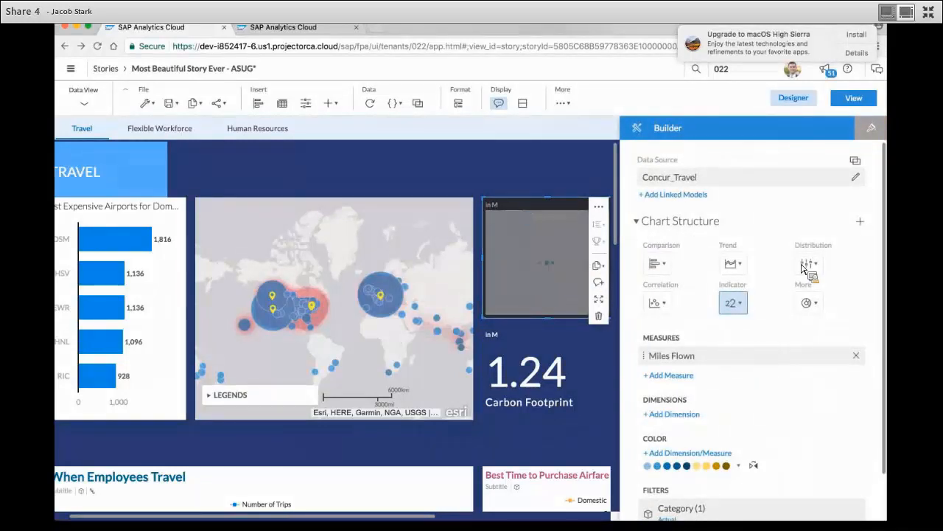
Step: Give the Miles Flown tile a transparent background and make all its text white
{"action": "left_click", "coordinate": [871, 128]}
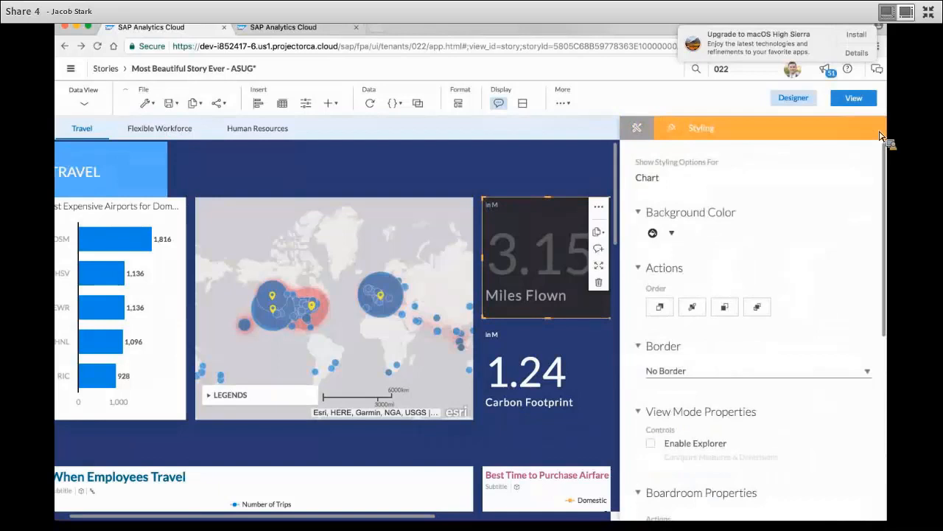
{"action": "scroll", "coordinate": [853, 210], "scroll_direction": "down", "scroll_amount": 2}
{"action": "left_click", "coordinate": [677, 177]}
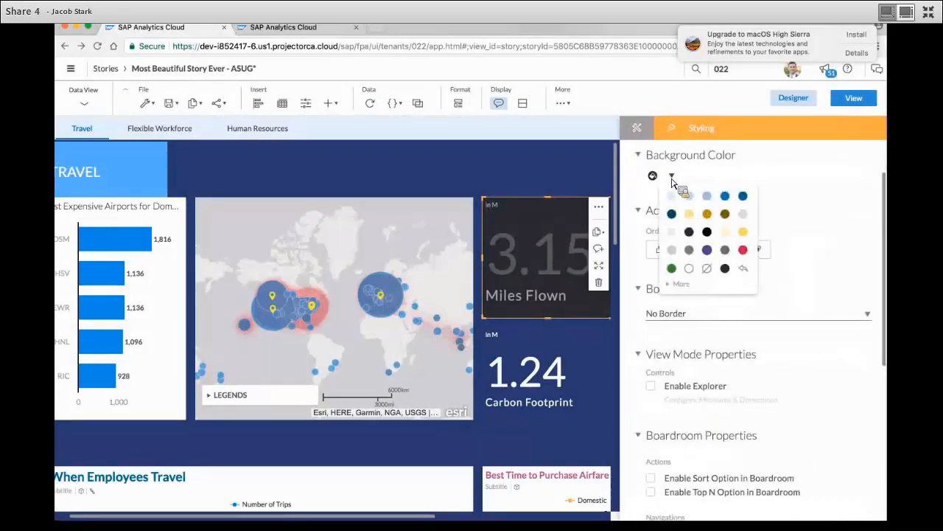
{"action": "left_click", "coordinate": [728, 270]}
{"action": "scroll", "coordinate": [840, 368], "scroll_direction": "down", "scroll_amount": 5}
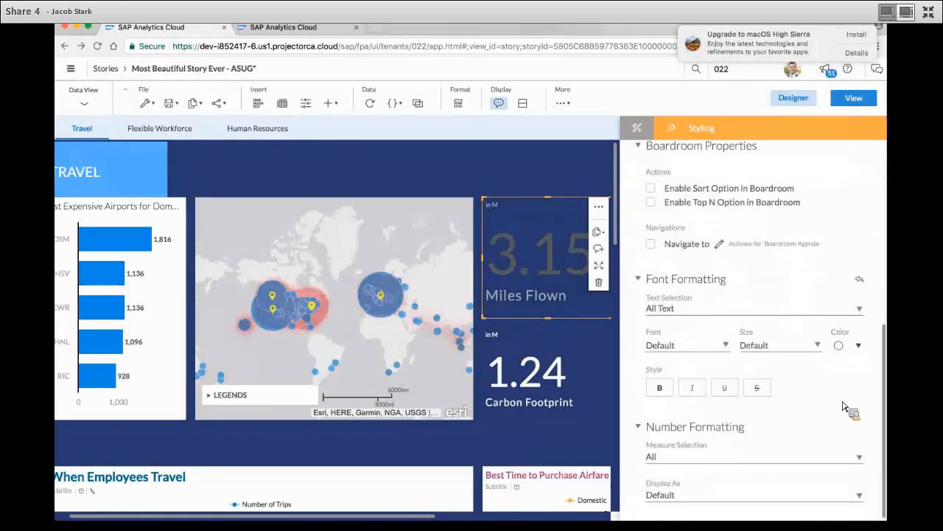
{"action": "left_click", "coordinate": [858, 345]}
{"action": "left_click", "coordinate": [848, 280]}
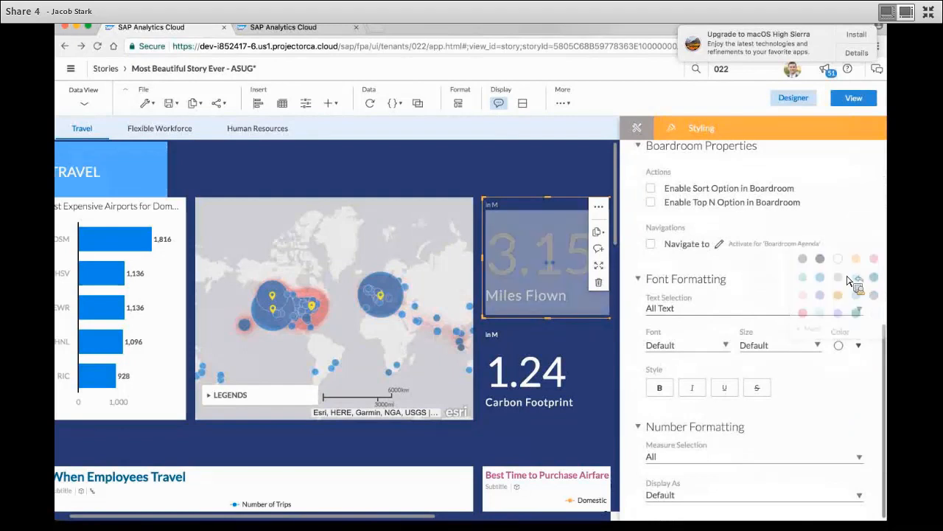
Step: Shrink the Miles Flown tile, place it just above the Carbon Footprint tile beside the map, and shrink the Carbon Footprint tile to a similar size
{"action": "left_click_drag", "start_coordinate": [483, 318], "coordinate": [522, 273]}
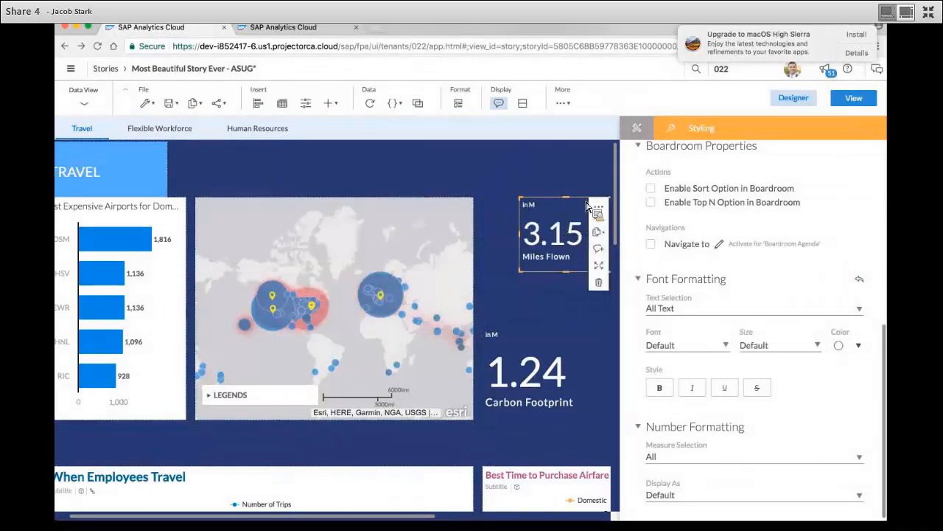
{"action": "left_click_drag", "start_coordinate": [587, 206], "coordinate": [552, 256]}
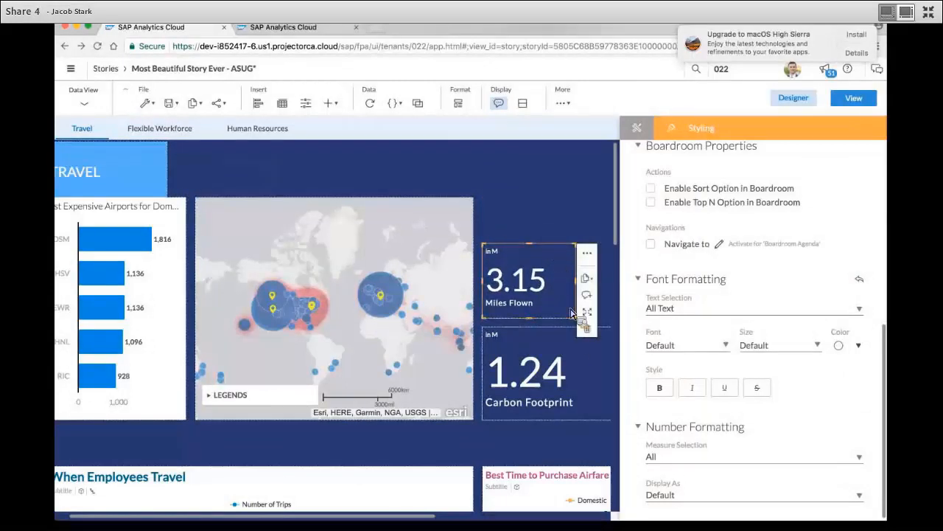
{"action": "left_click", "coordinate": [809, 103]}
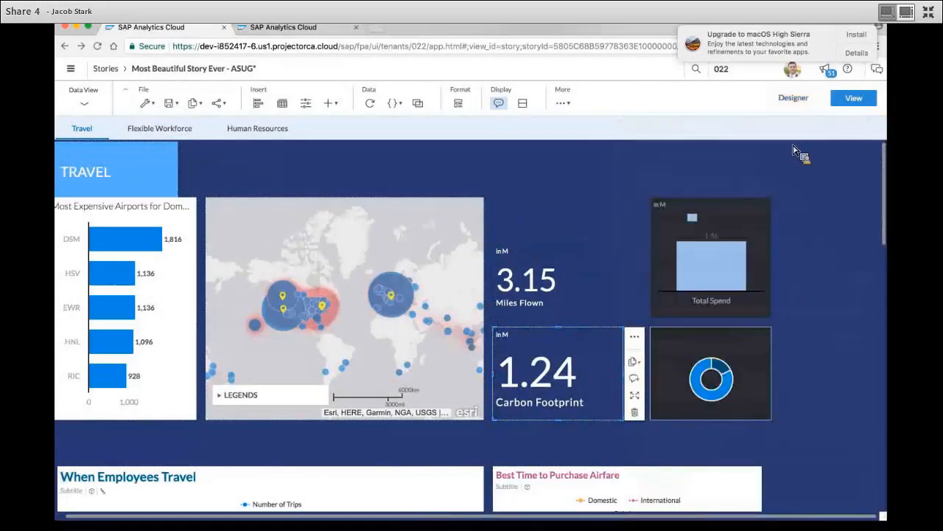
{"action": "left_click_drag", "start_coordinate": [624, 329], "coordinate": [586, 337]}
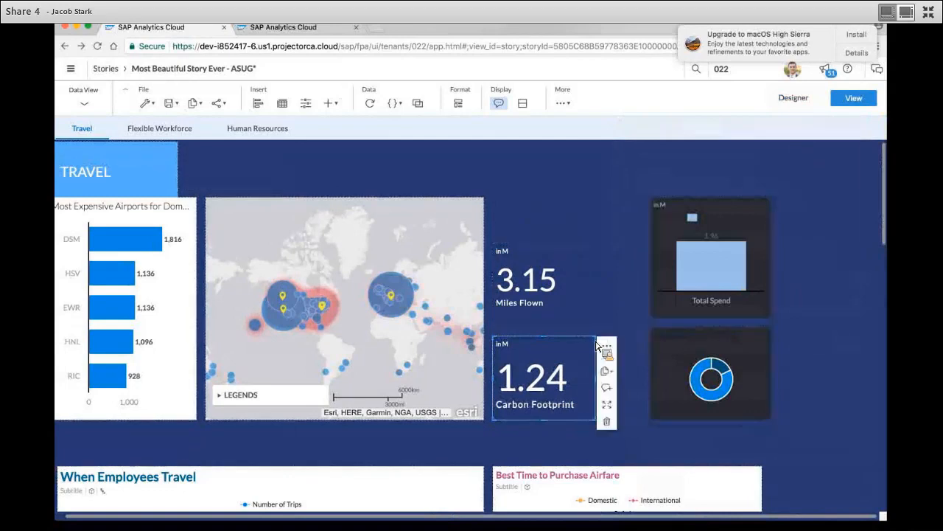
Step: Move the map toward the airports chart and widen it across the Miles Flown and Carbon Footprint tiles
{"action": "left_click", "coordinate": [252, 241]}
{"action": "left_click_drag", "start_coordinate": [270, 200], "coordinate": [244, 205]}
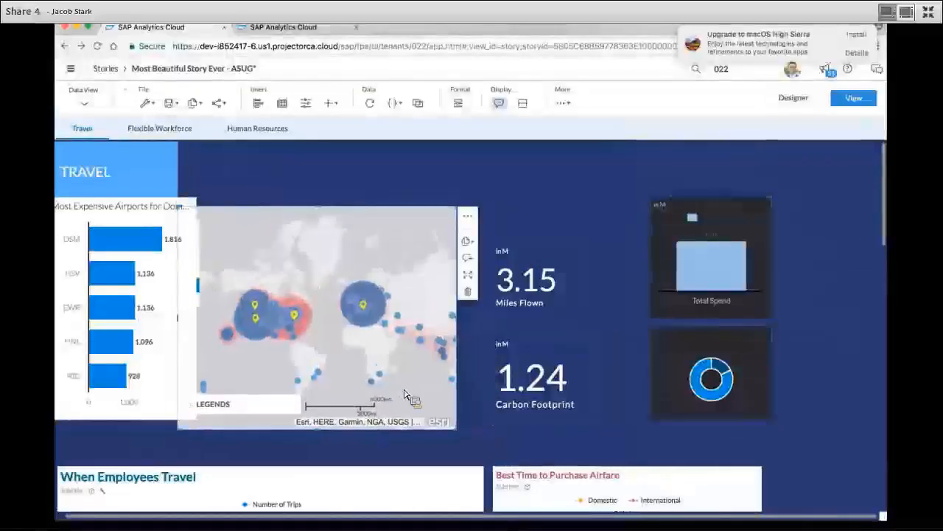
{"action": "left_click_drag", "start_coordinate": [418, 421], "coordinate": [578, 384]}
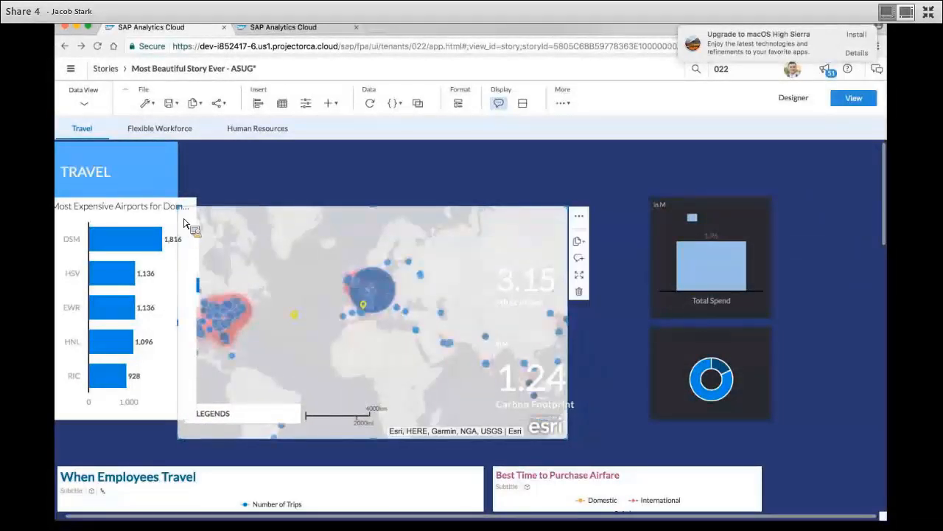
Step: Move the Most Expensive Airports chart below the map and place the Carbon Footprint tile directly under the TRAVEL header
{"action": "left_click", "coordinate": [163, 208]}
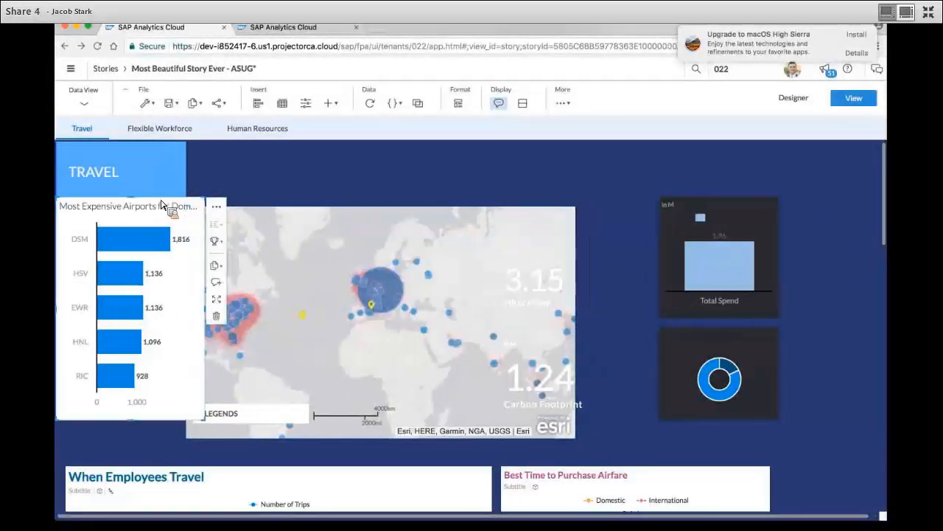
{"action": "left_click_drag", "start_coordinate": [161, 206], "coordinate": [294, 471]}
{"action": "left_click", "coordinate": [582, 374]}
{"action": "left_click_drag", "start_coordinate": [593, 359], "coordinate": [160, 214]}
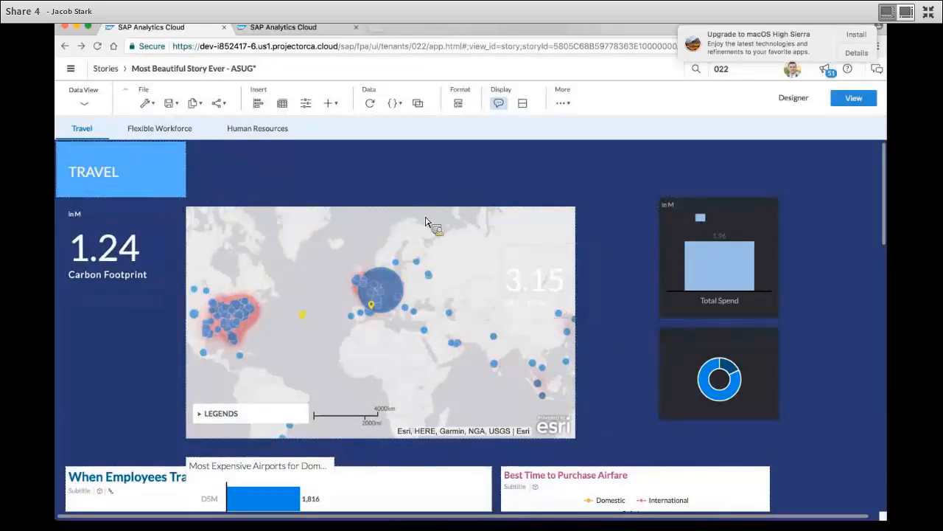
Step: Move the Miles Flown tile off the map and place it directly below the Carbon Footprint tile
{"action": "left_click", "coordinate": [554, 293]}
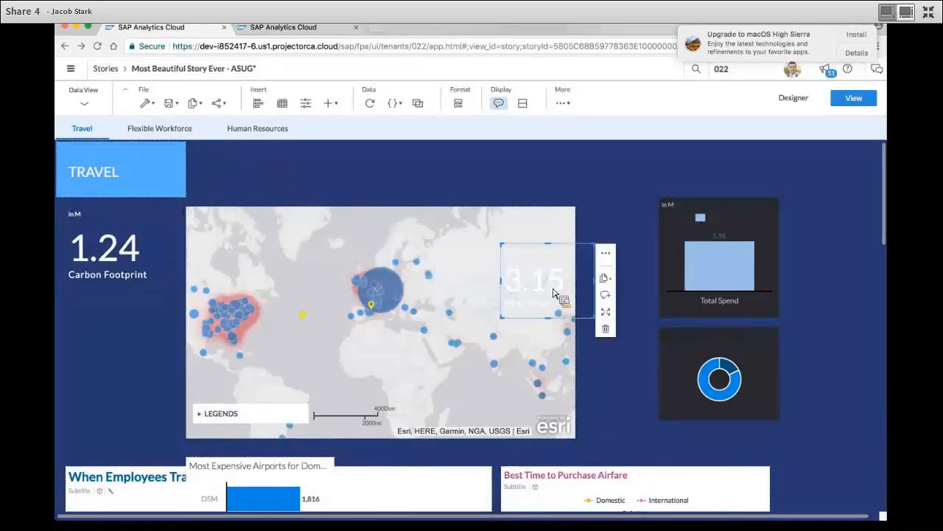
{"action": "left_click_drag", "start_coordinate": [570, 253], "coordinate": [657, 225]}
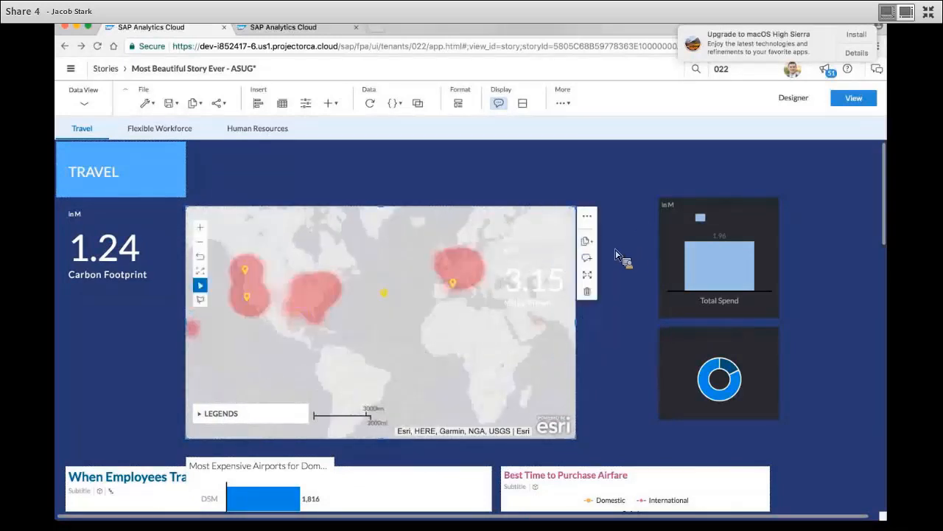
{"action": "left_click", "coordinate": [545, 273]}
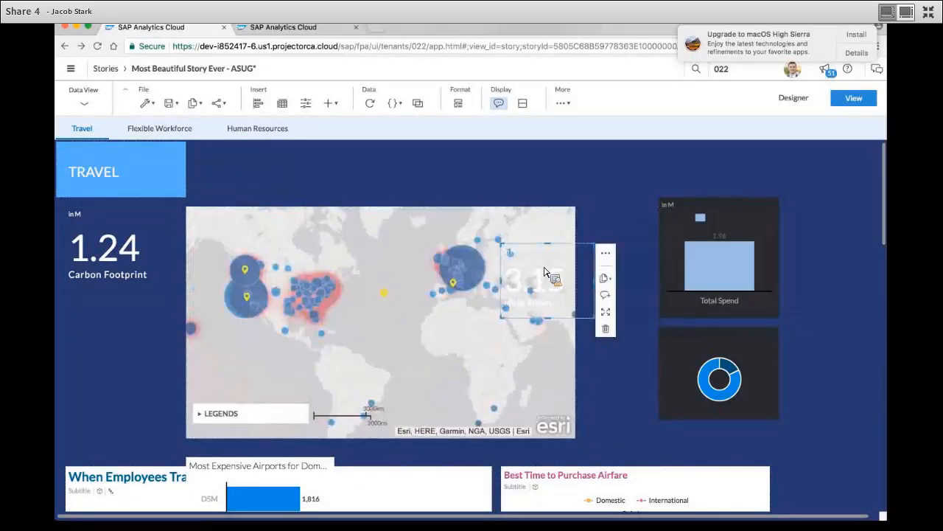
{"action": "left_click_drag", "start_coordinate": [565, 248], "coordinate": [535, 249]}
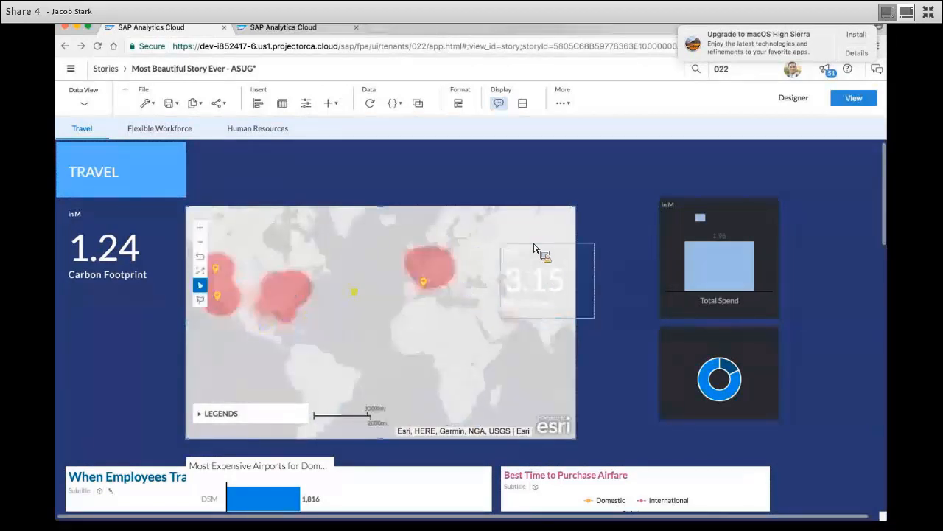
{"action": "left_click", "coordinate": [593, 318]}
{"action": "left_click_drag", "start_coordinate": [596, 322], "coordinate": [151, 384]}
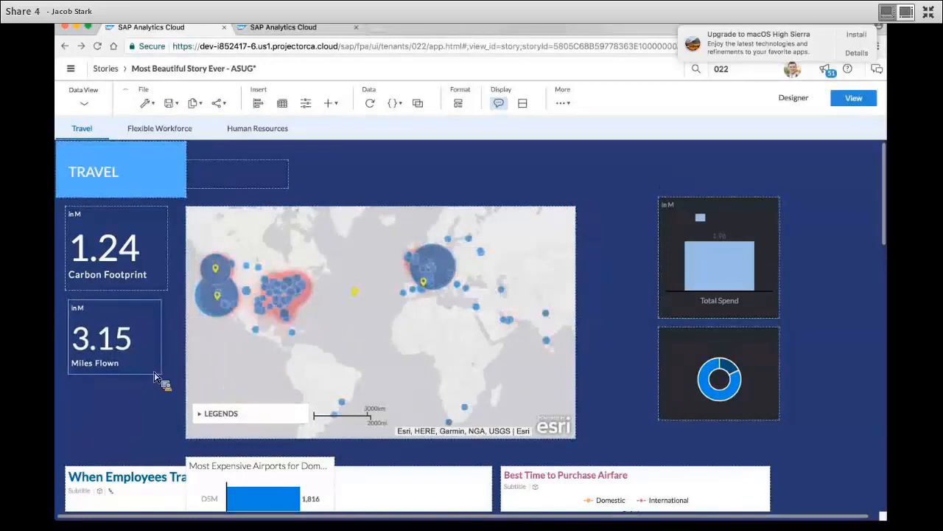
Step: Stack the Total Spend and donut charts below the Miles Flown tile, and widen the map into the freed space
{"action": "left_click", "coordinate": [755, 229]}
{"action": "left_click_drag", "start_coordinate": [756, 228], "coordinate": [168, 403]}
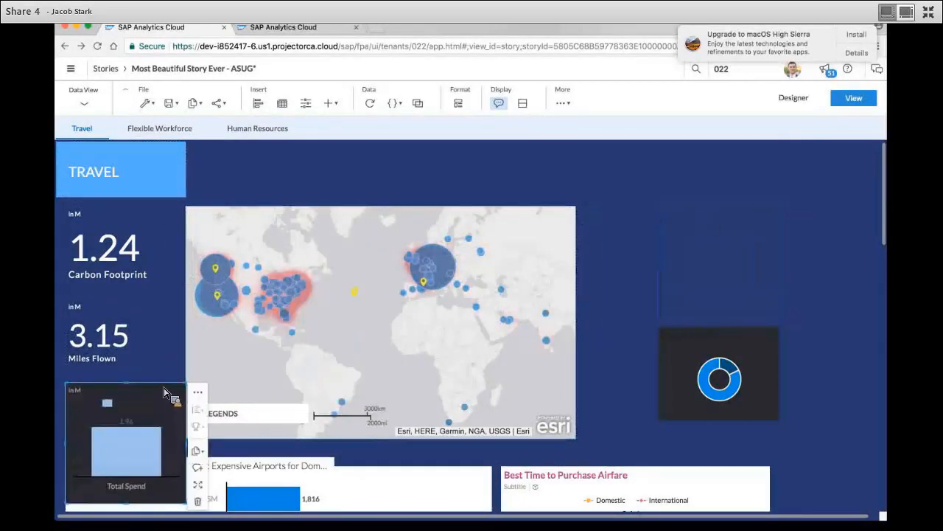
{"action": "left_click", "coordinate": [764, 347]}
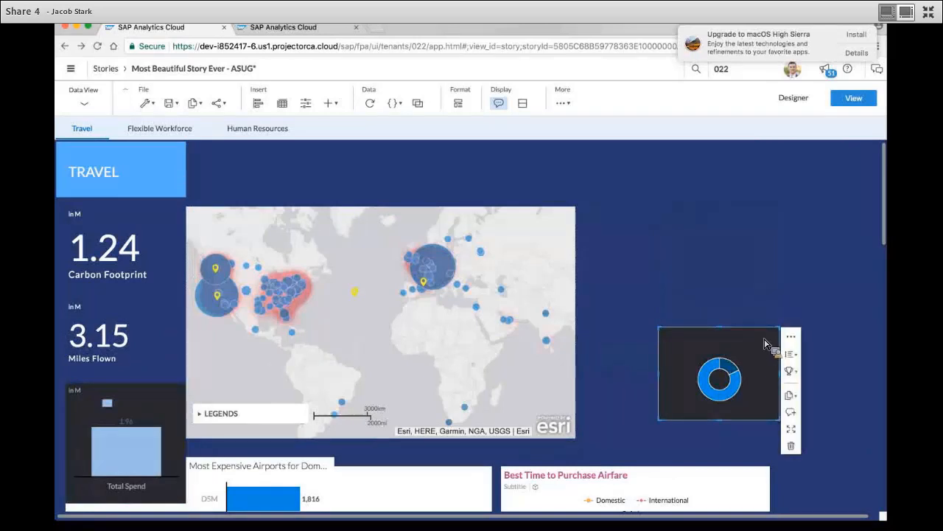
{"action": "left_click_drag", "start_coordinate": [765, 344], "coordinate": [171, 525]}
{"action": "left_click", "coordinate": [500, 336]}
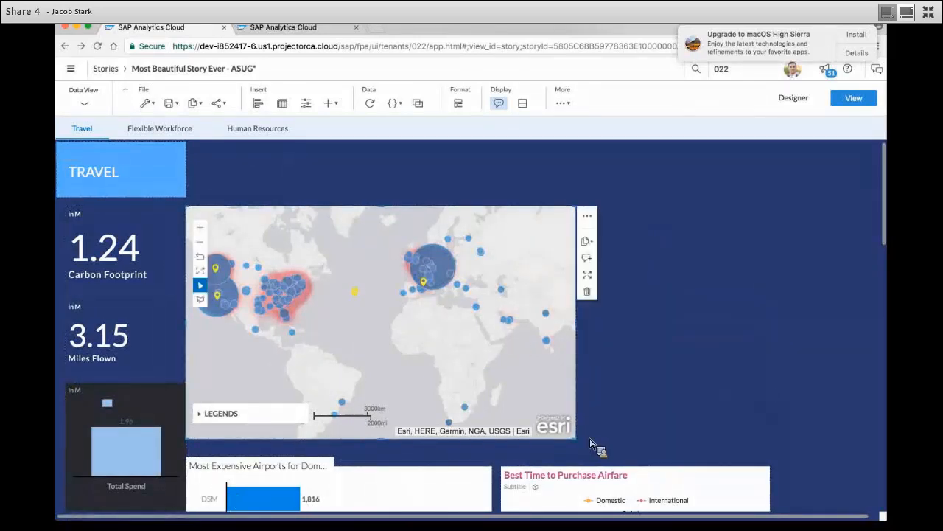
{"action": "left_click_drag", "start_coordinate": [590, 444], "coordinate": [802, 444]}
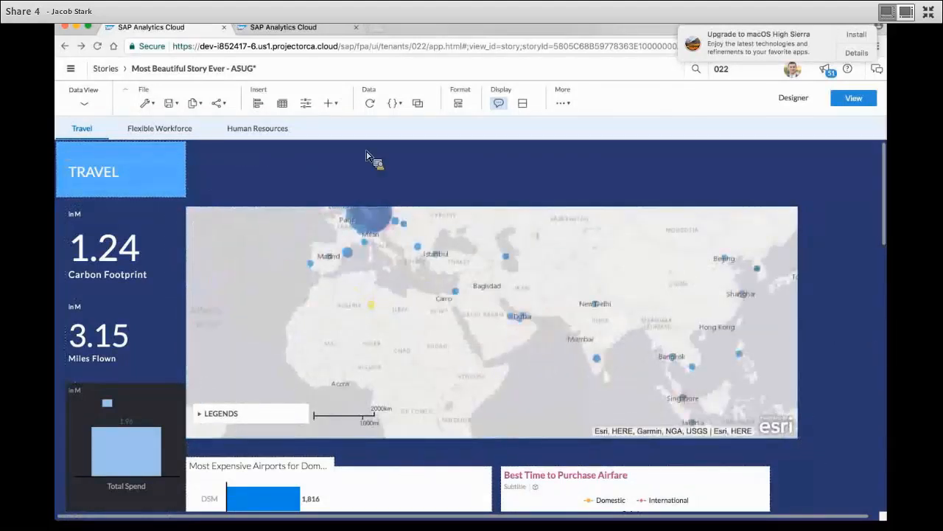
Step: Insert a basic black square shape on the Travel page
{"action": "left_click", "coordinate": [331, 103]}
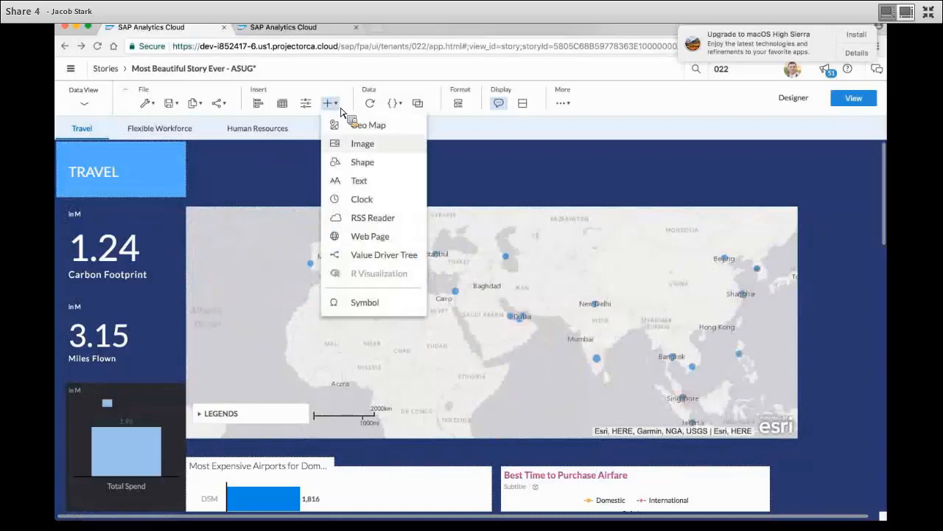
{"action": "left_click", "coordinate": [363, 162]}
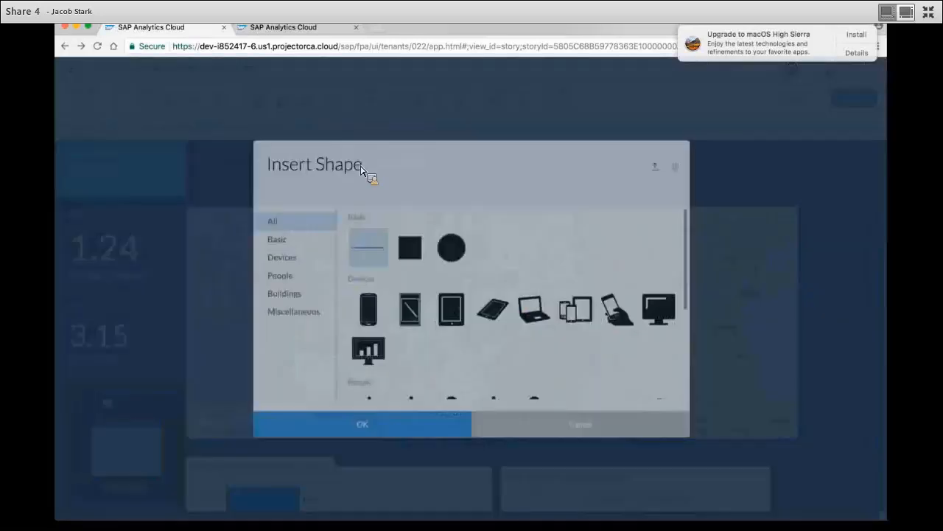
{"action": "left_click", "coordinate": [417, 250]}
{"action": "left_click", "coordinate": [406, 433]}
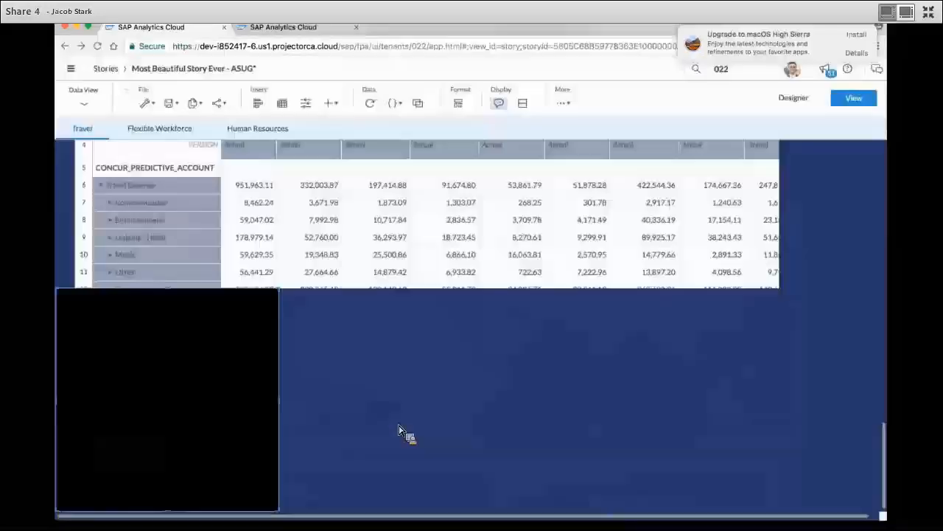
Step: Narrow the black shape and move it up the page over the tiles beside the page edge
{"action": "left_click_drag", "start_coordinate": [276, 404], "coordinate": [203, 398]}
{"action": "left_click_drag", "start_coordinate": [76, 298], "coordinate": [75, 50]}
{"action": "scroll", "coordinate": [807, 199], "scroll_direction": "up", "scroll_amount": 1}
{"action": "scroll", "coordinate": [807, 199], "scroll_direction": "up", "scroll_amount": 3}
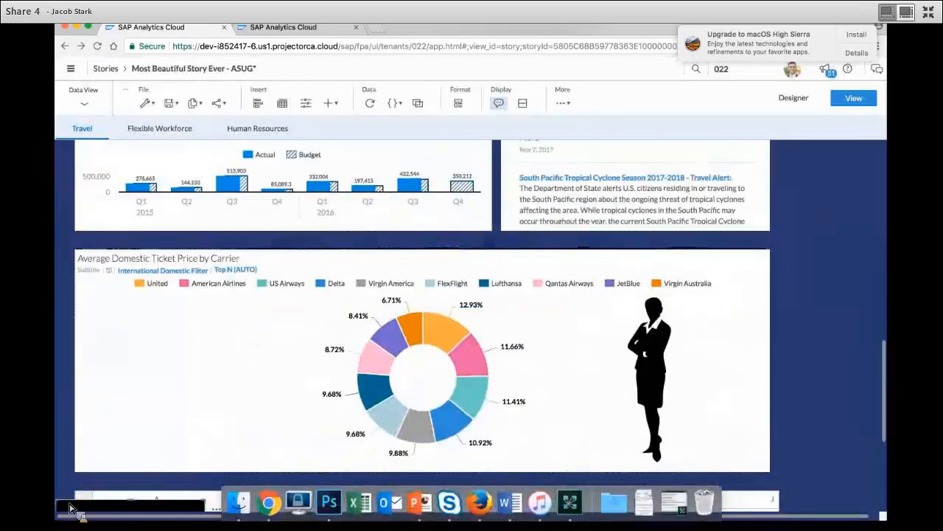
{"action": "left_click_drag", "start_coordinate": [76, 508], "coordinate": [60, 295]}
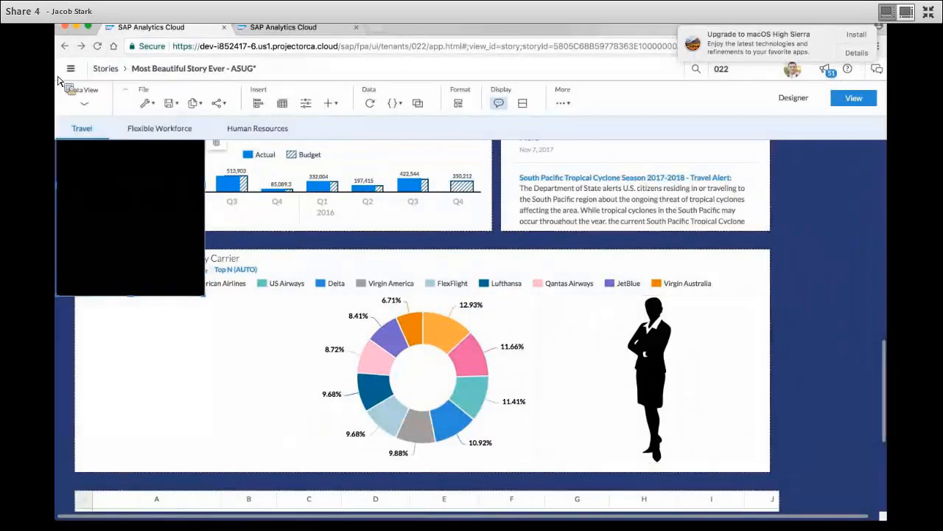
Step: Delete the woman silhouette on the ticket price chart and the Concur table beneath that chart
{"action": "left_click", "coordinate": [675, 352]}
{"action": "left_click", "coordinate": [772, 365]}
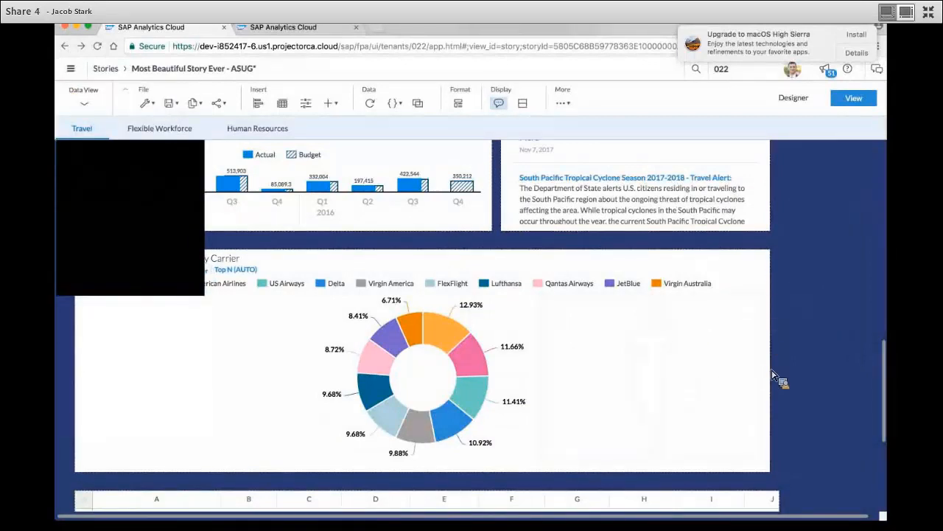
{"action": "left_click", "coordinate": [746, 397]}
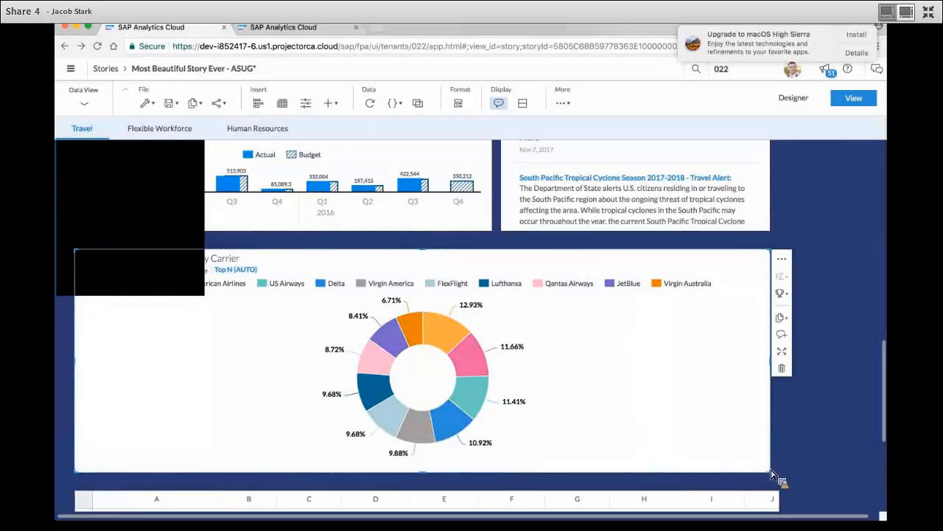
{"action": "left_click", "coordinate": [775, 499]}
{"action": "scroll", "coordinate": [812, 455], "scroll_direction": "down", "scroll_amount": 3}
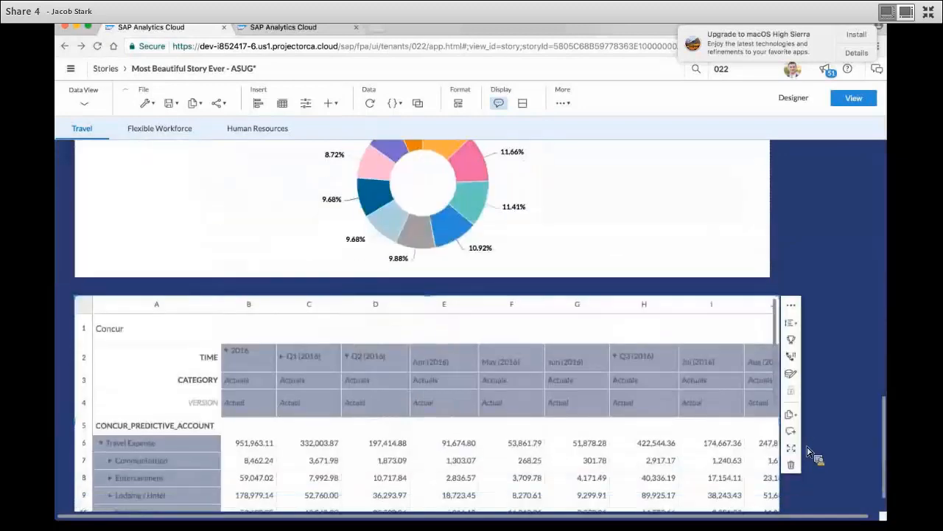
{"action": "left_click", "coordinate": [794, 462]}
Step: Delete the travel alert news feed tile below the Best Time to Purchase Airfare chart
{"action": "scroll", "coordinate": [797, 463], "scroll_direction": "up", "scroll_amount": 8}
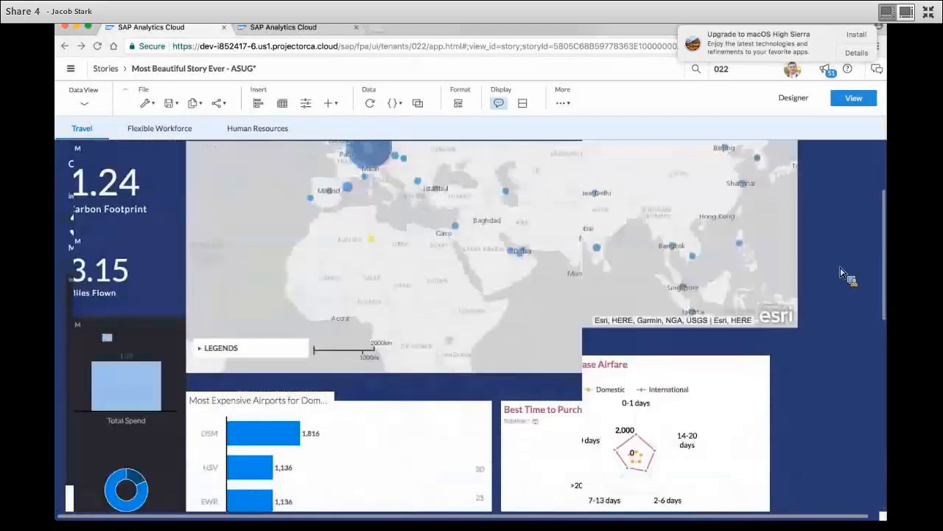
{"action": "scroll", "coordinate": [840, 280], "scroll_direction": "down", "scroll_amount": 3}
{"action": "left_click", "coordinate": [703, 429]}
{"action": "left_click", "coordinate": [783, 389]}
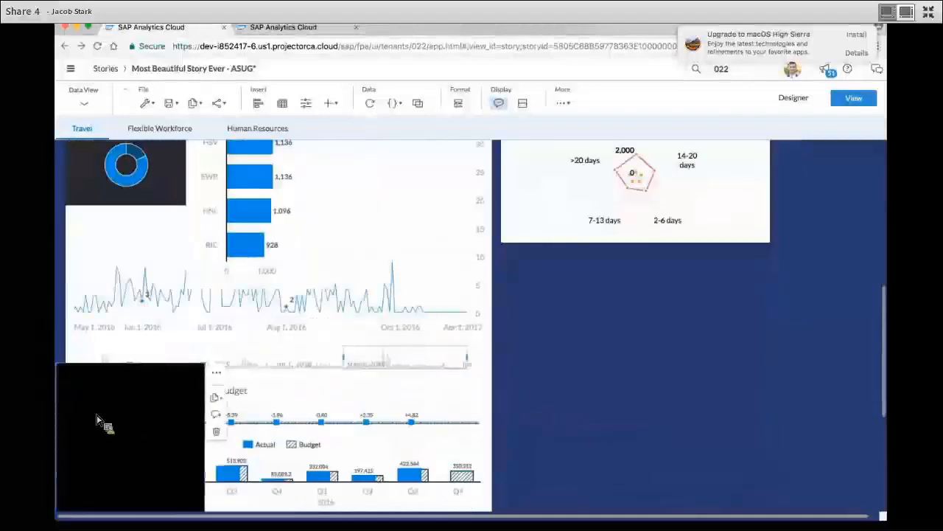
Step: Place the black shape directly under the TRAVEL header, match the header's width and stretch it down over the indicator tiles
{"action": "left_click_drag", "start_coordinate": [99, 365], "coordinate": [89, 209]}
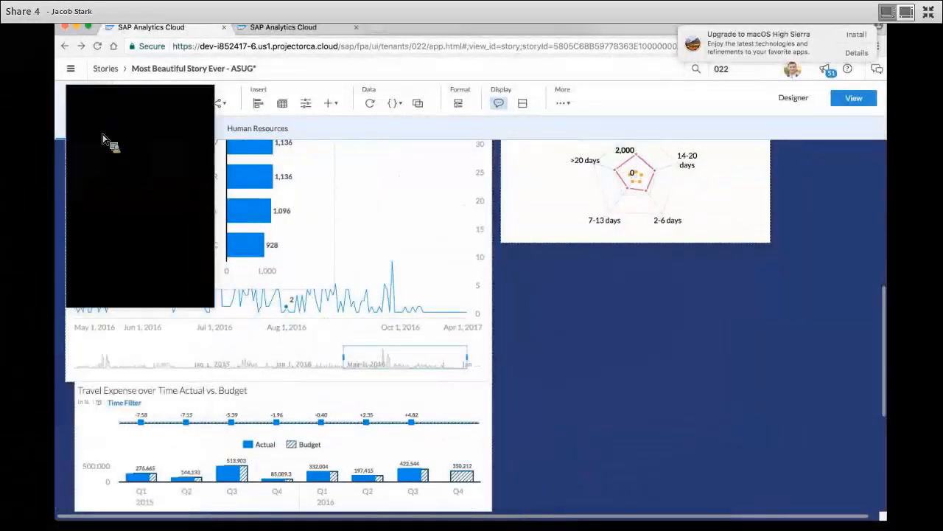
{"action": "scroll", "coordinate": [766, 405], "scroll_direction": "up", "scroll_amount": 3}
{"action": "scroll", "coordinate": [771, 411], "scroll_direction": "up", "scroll_amount": 3}
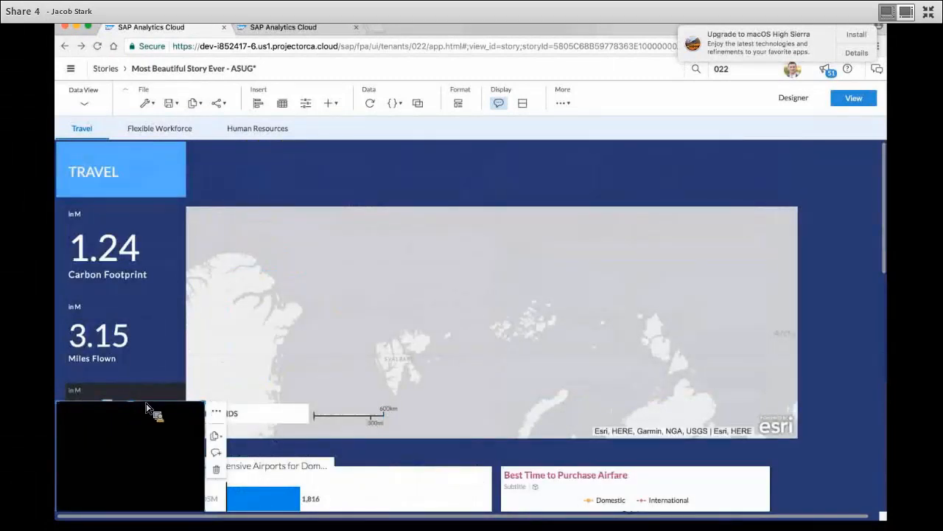
{"action": "left_click_drag", "start_coordinate": [146, 408], "coordinate": [151, 207]}
{"action": "left_click_drag", "start_coordinate": [208, 425], "coordinate": [187, 519]}
Step: Send the black shape behind the indicator tiles
{"action": "left_click", "coordinate": [803, 101]}
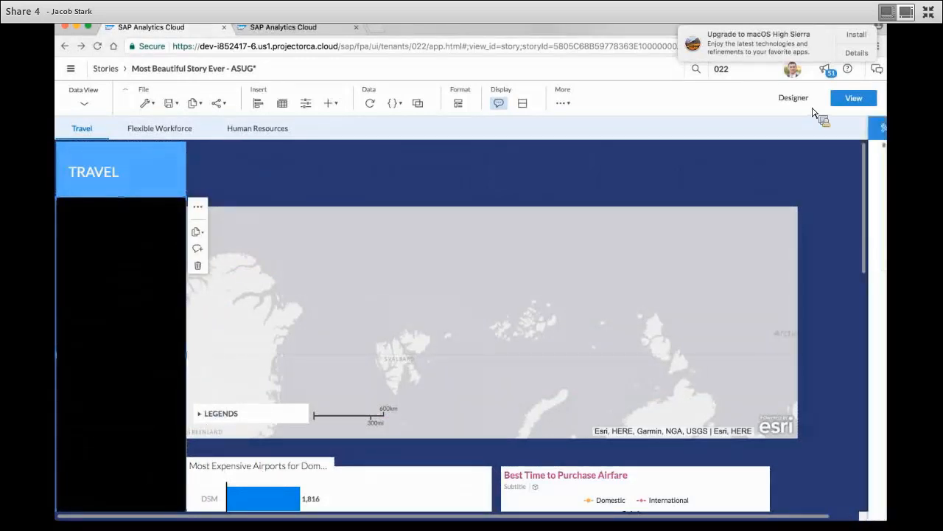
{"action": "left_click", "coordinate": [873, 130]}
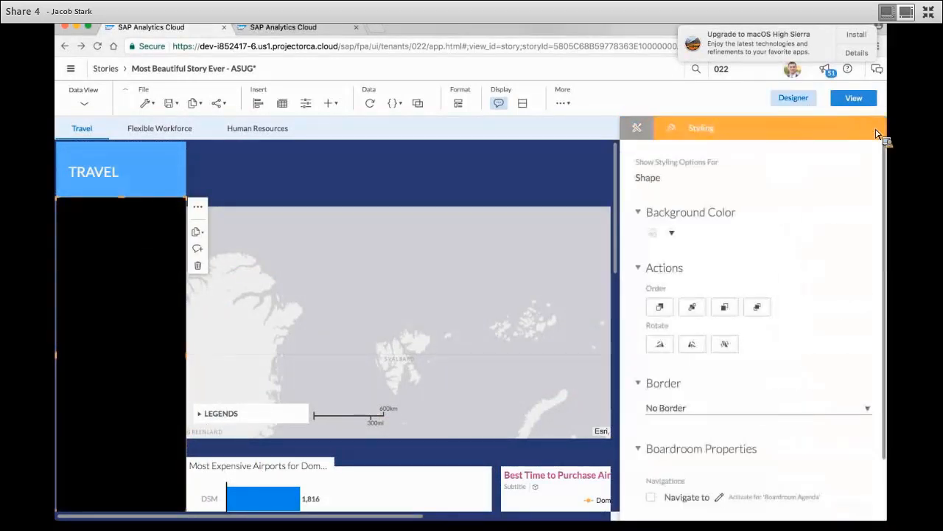
{"action": "left_click", "coordinate": [694, 307]}
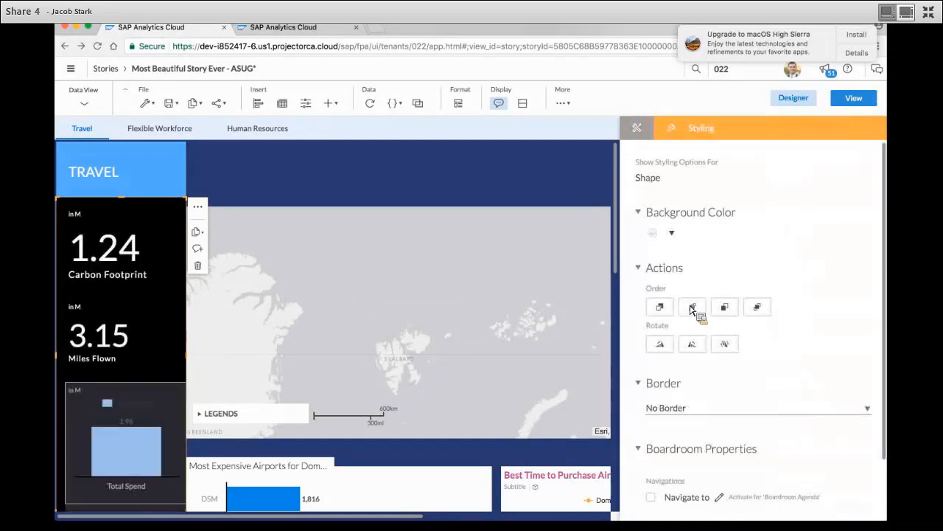
Step: Convert the Total Spend bar chart to a Numeric Point indicator
{"action": "left_click", "coordinate": [168, 383]}
{"action": "left_click", "coordinate": [640, 134]}
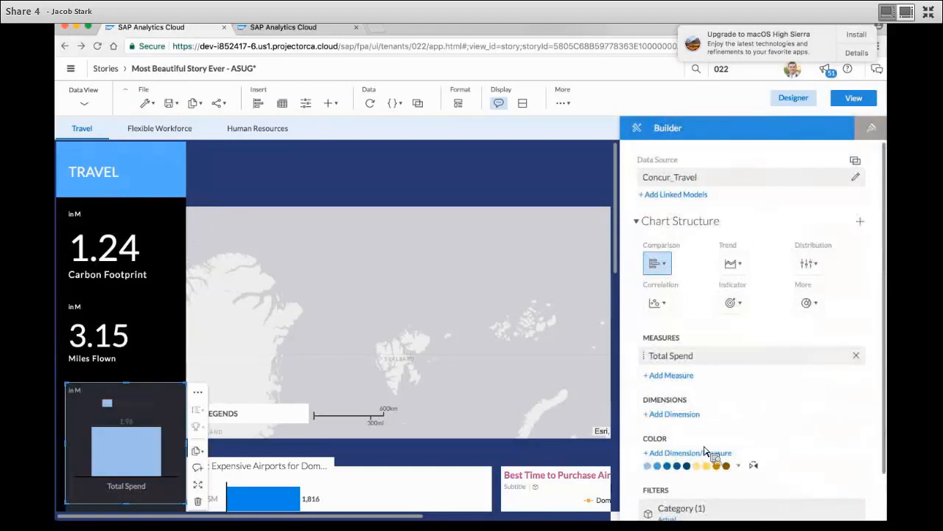
{"action": "left_click", "coordinate": [732, 303]}
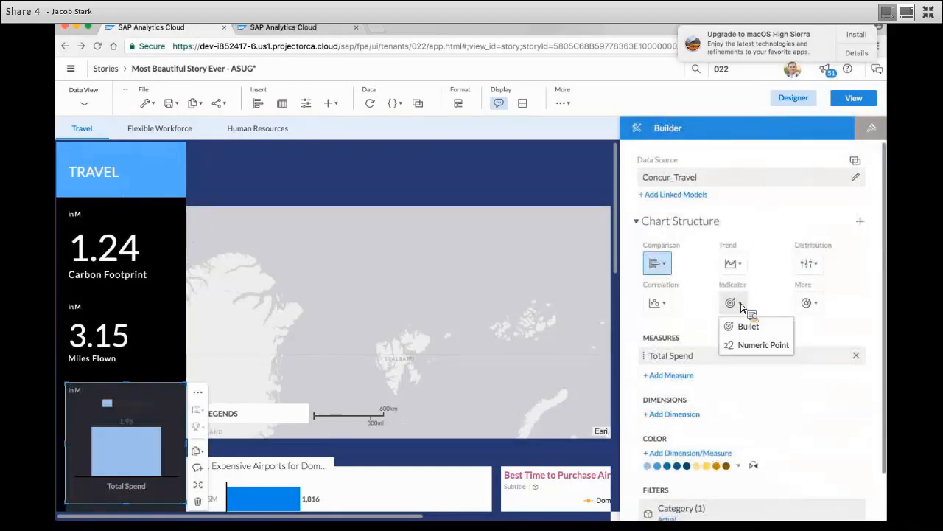
{"action": "left_click", "coordinate": [754, 350]}
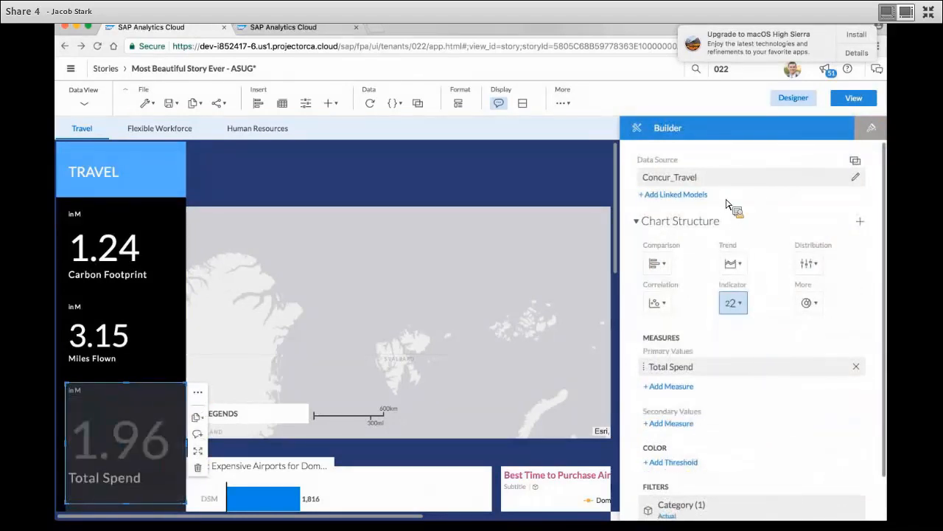
Step: Give the Total Spend tile a transparent background and make all its text white
{"action": "left_click", "coordinate": [877, 132]}
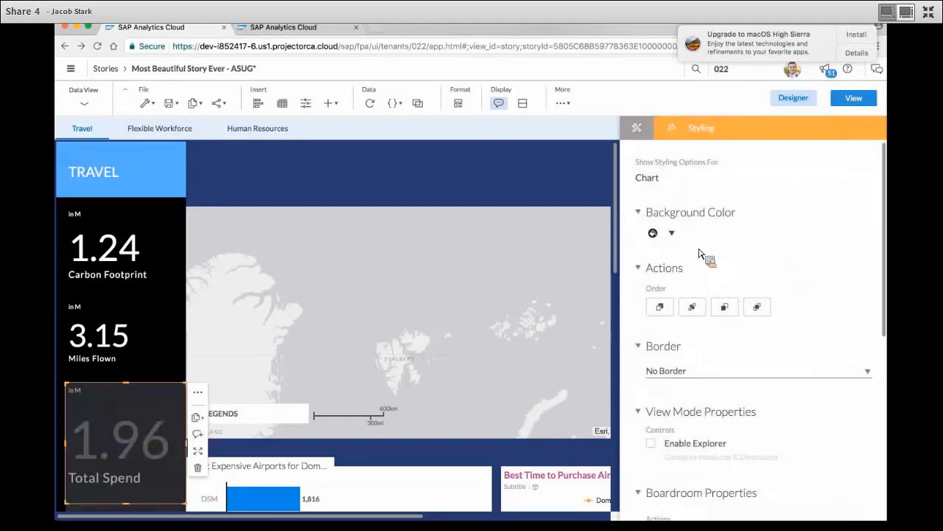
{"action": "left_click", "coordinate": [672, 233]}
{"action": "left_click", "coordinate": [705, 329]}
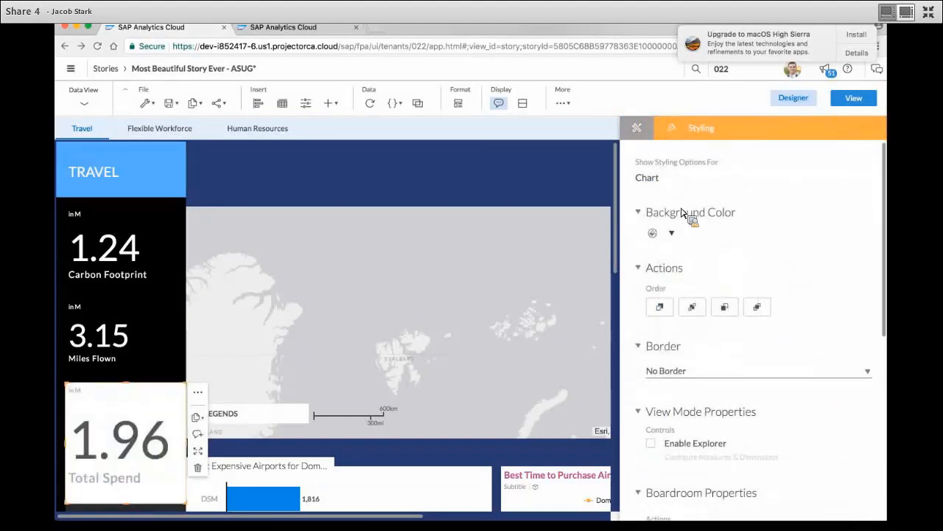
{"action": "left_click", "coordinate": [672, 234]}
{"action": "left_click", "coordinate": [724, 325]}
{"action": "scroll", "coordinate": [810, 295], "scroll_direction": "down", "scroll_amount": 5}
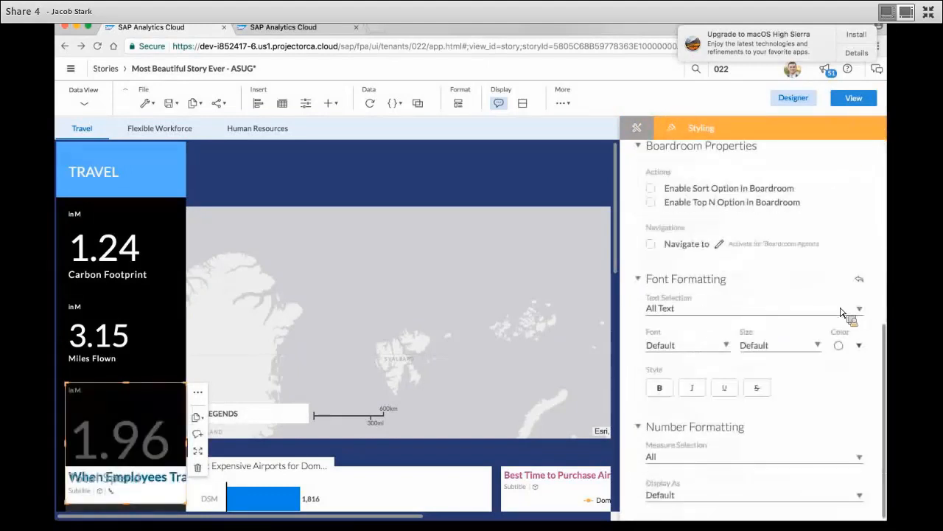
{"action": "left_click", "coordinate": [858, 344]}
{"action": "left_click", "coordinate": [840, 257]}
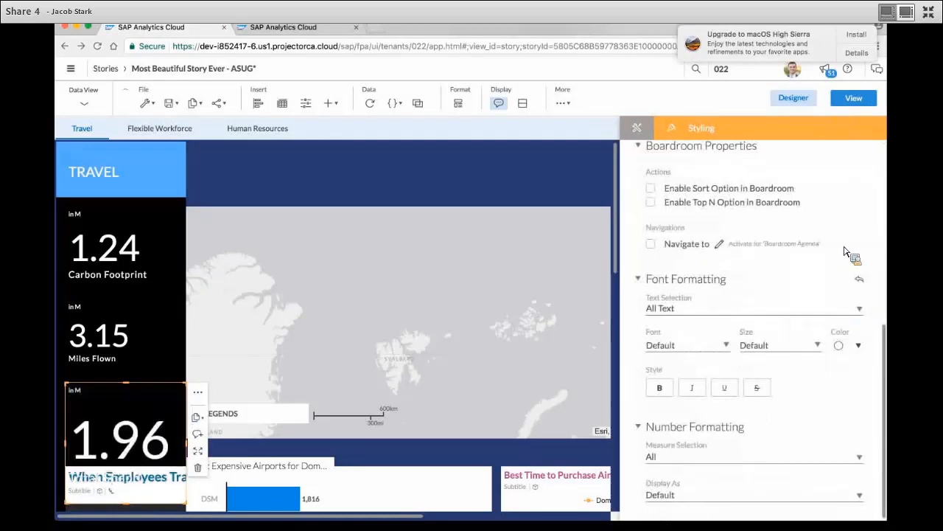
Step: Shrink the Total Spend tile so it matches the indicator tiles above it
{"action": "left_click", "coordinate": [805, 100]}
{"action": "left_click", "coordinate": [805, 100]}
{"action": "scroll", "coordinate": [811, 221], "scroll_direction": "down", "scroll_amount": 4}
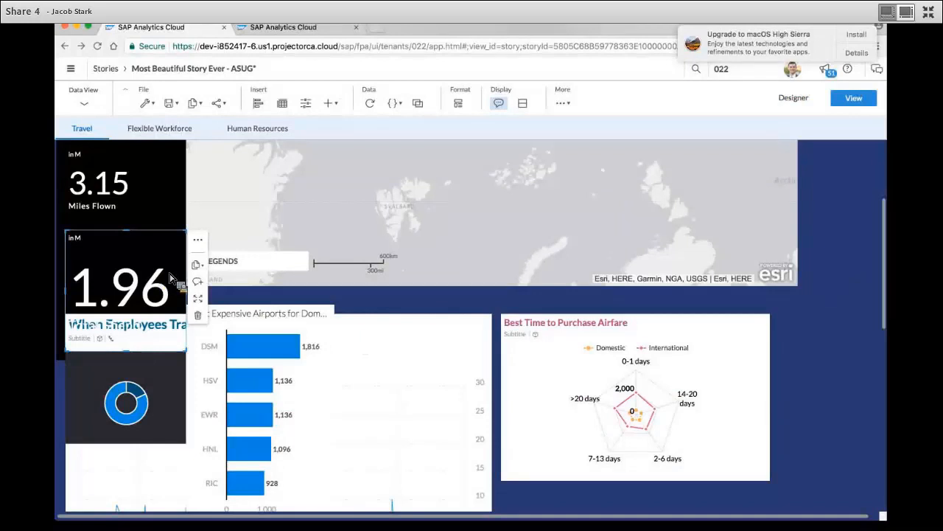
{"action": "left_click_drag", "start_coordinate": [184, 335], "coordinate": [161, 310]}
{"action": "scroll", "coordinate": [879, 303], "scroll_direction": "up", "scroll_amount": 4}
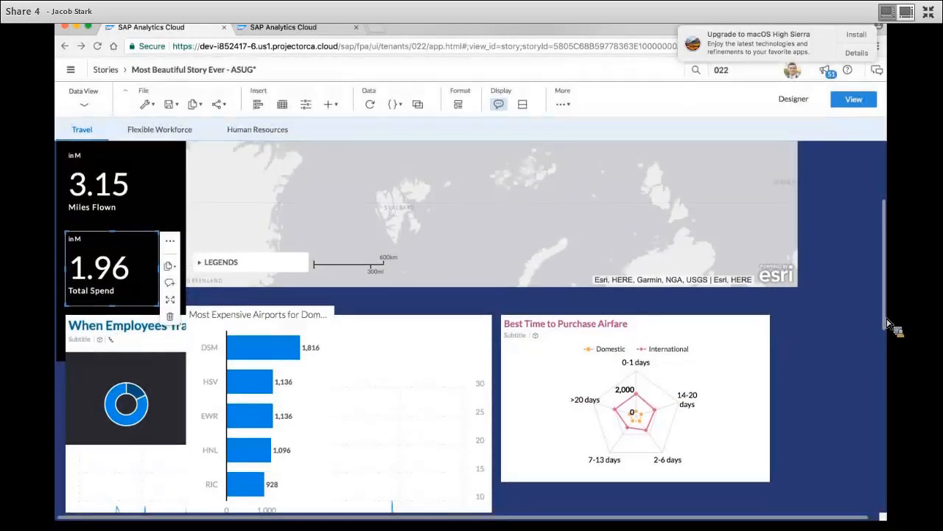
Step: Extend the map's upper edge to the bottom of the TRAVEL header and reposition its view over North America and Europe
{"action": "left_click", "coordinate": [596, 249]}
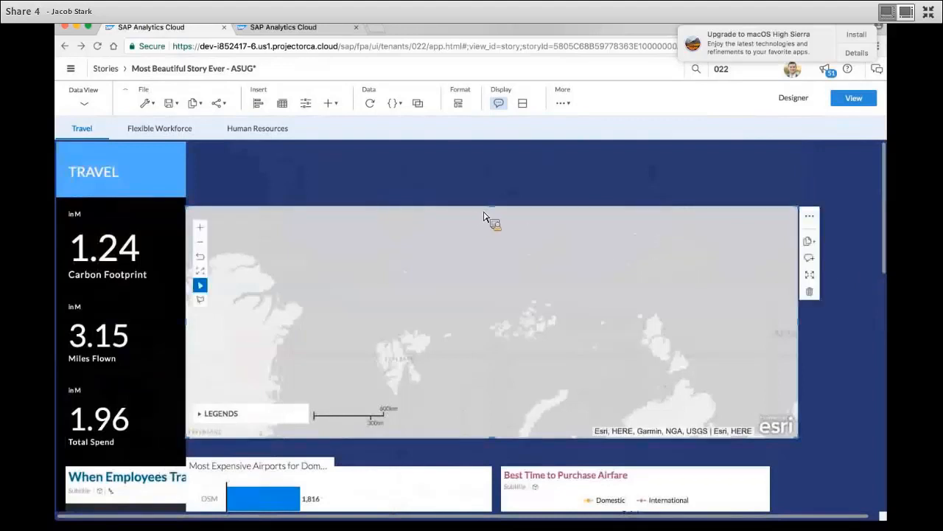
{"action": "left_click_drag", "start_coordinate": [494, 209], "coordinate": [495, 201]}
{"action": "left_click_drag", "start_coordinate": [446, 271], "coordinate": [491, 213]}
{"action": "left_click_drag", "start_coordinate": [539, 376], "coordinate": [575, 255]}
{"action": "left_click_drag", "start_coordinate": [484, 331], "coordinate": [556, 259]}
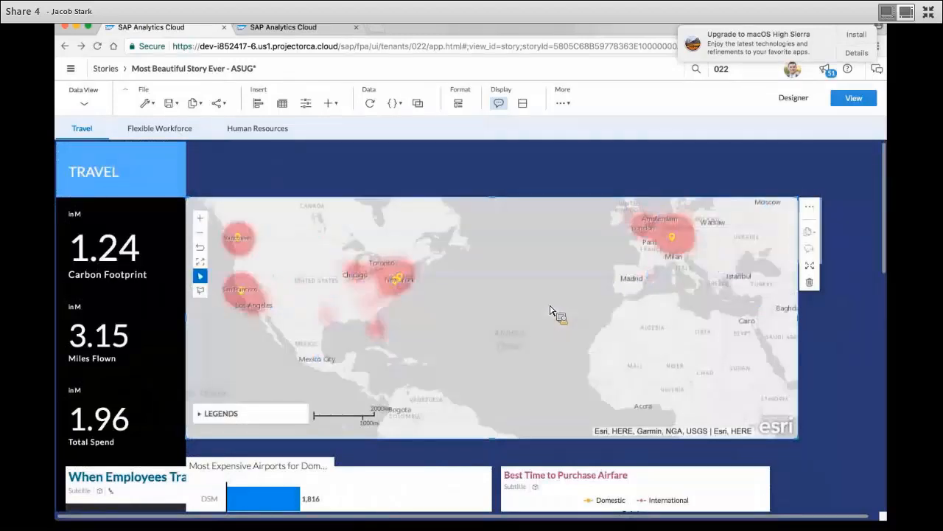
{"action": "left_click", "coordinate": [739, 443]}
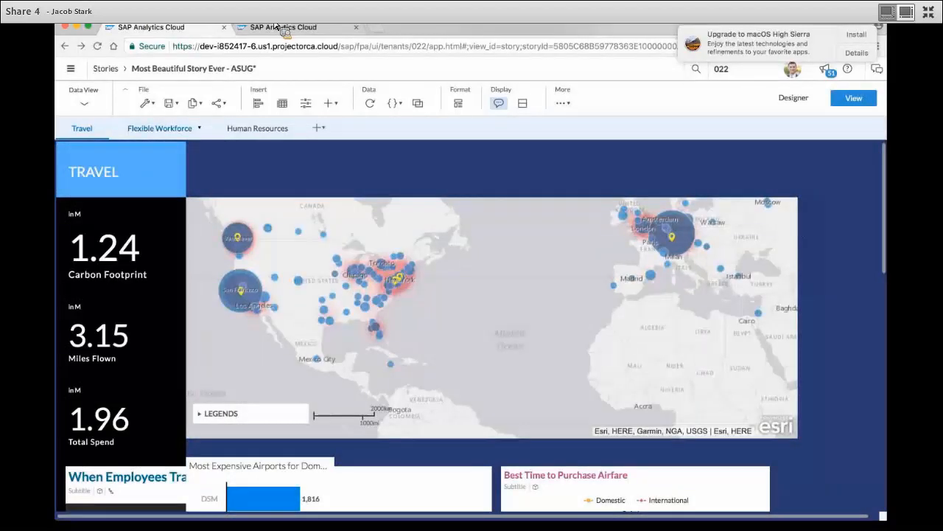
Step: Open the Flexible Workforce page and look over its contractor indicators and charts
{"action": "left_click", "coordinate": [157, 130]}
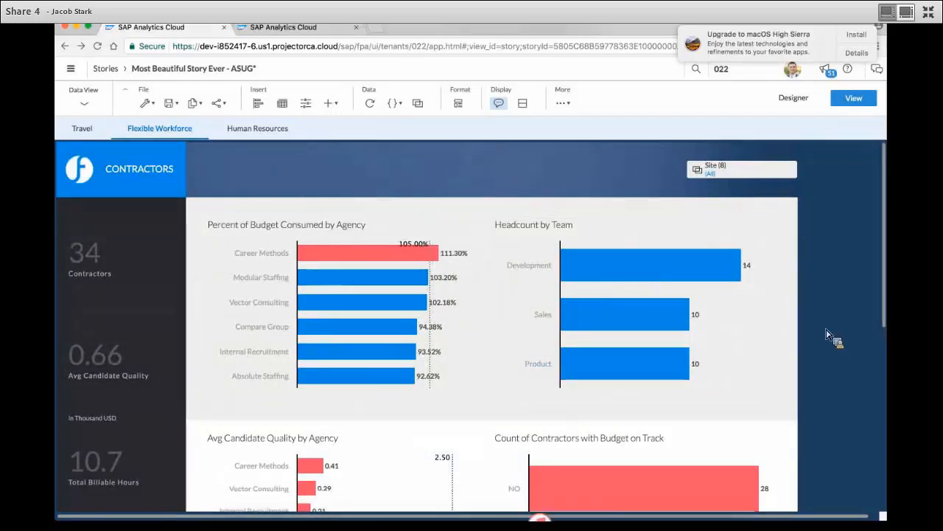
{"action": "scroll", "coordinate": [840, 280], "scroll_direction": "down", "scroll_amount": 1}
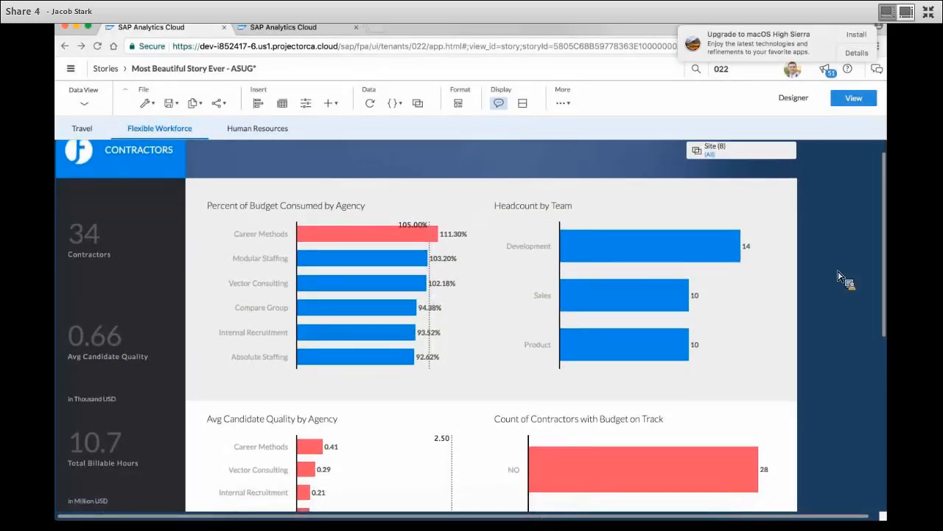
{"action": "scroll", "coordinate": [841, 278], "scroll_direction": "down", "scroll_amount": 3}
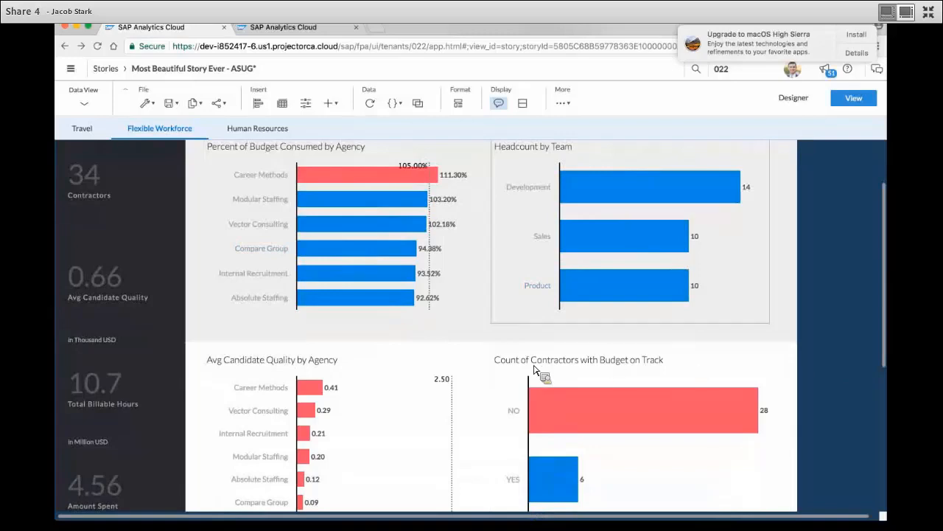
{"action": "scroll", "coordinate": [813, 343], "scroll_direction": "down", "scroll_amount": 5}
{"action": "scroll", "coordinate": [863, 374], "scroll_direction": "up", "scroll_amount": 5}
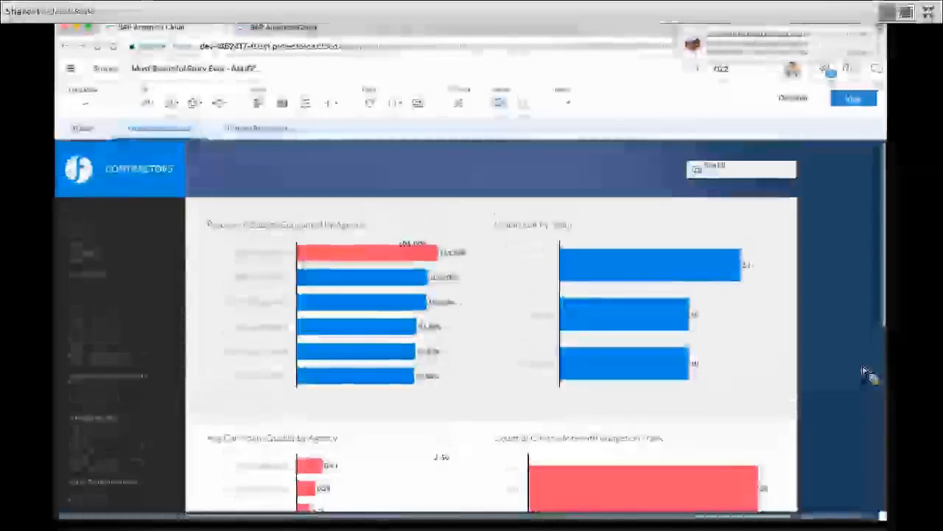
Step: Switch the story to view mode and display the Flexible Workforce page in full screen
{"action": "left_click", "coordinate": [565, 104]}
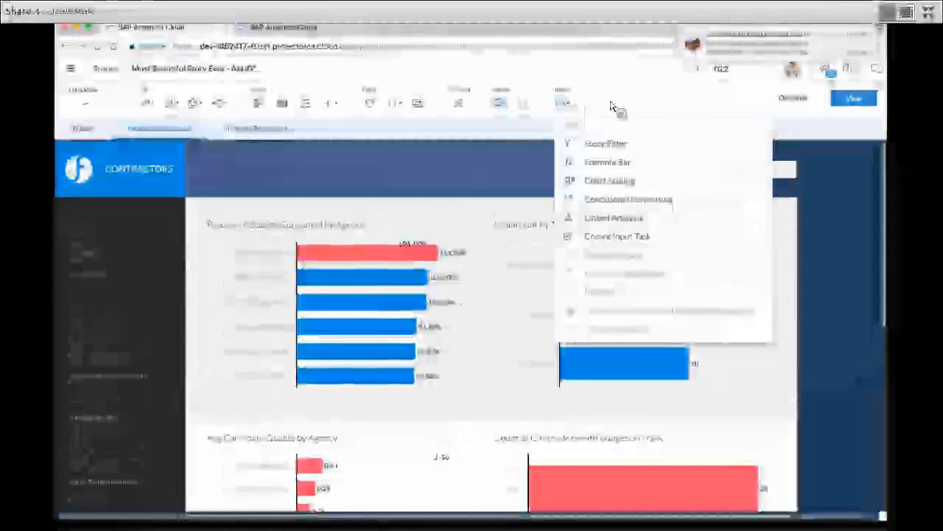
{"action": "left_click", "coordinate": [853, 104]}
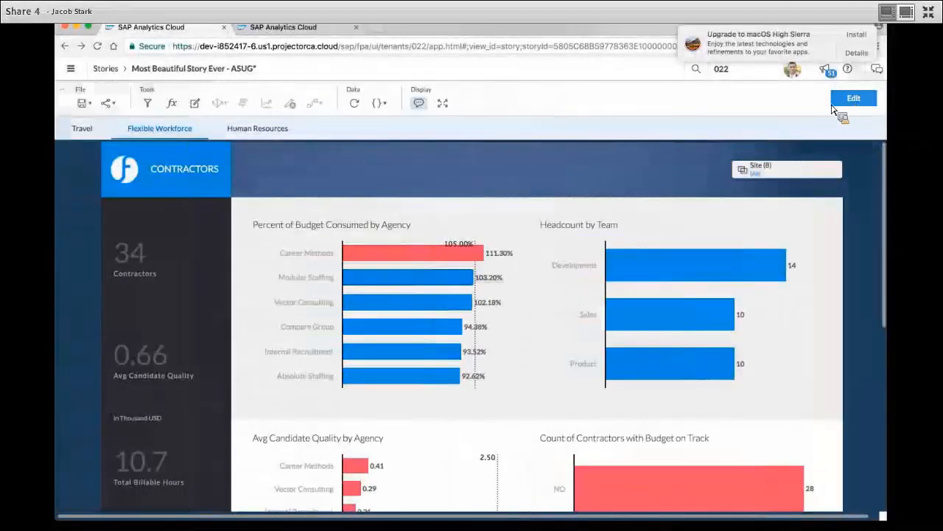
{"action": "left_click", "coordinate": [442, 103]}
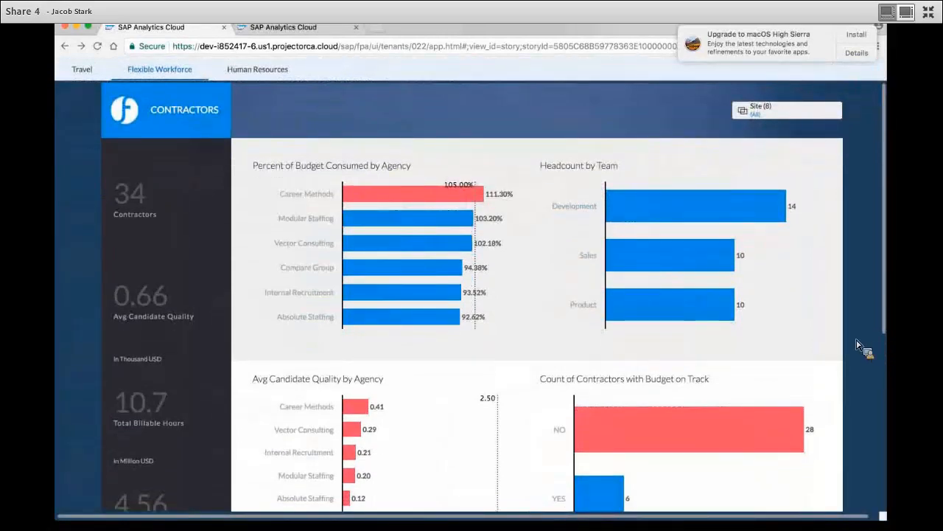
{"action": "left_click", "coordinate": [89, 27]}
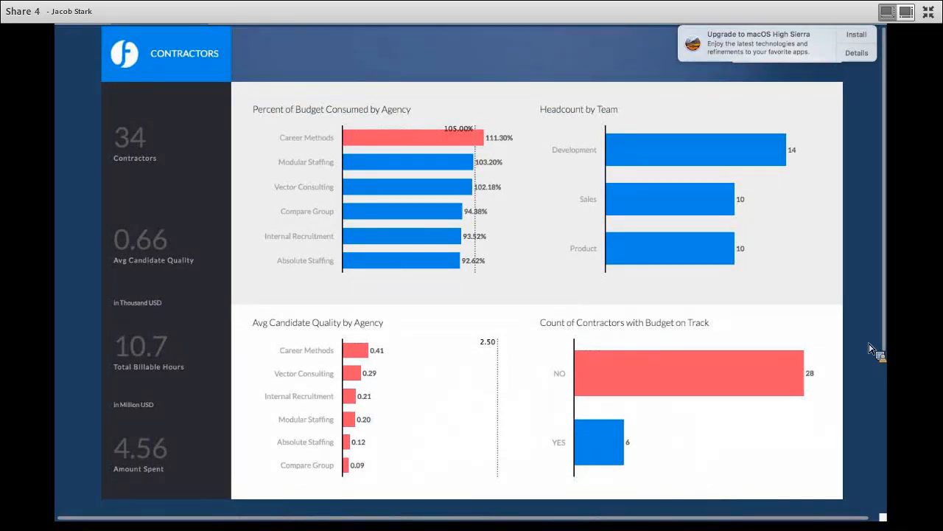
Step: Examine the full-screen Flexible Workforce page down to the Start Dates of New Hires chart and open the macOS upgrade notification's details
{"action": "scroll", "coordinate": [869, 348], "scroll_direction": "down", "scroll_amount": 5}
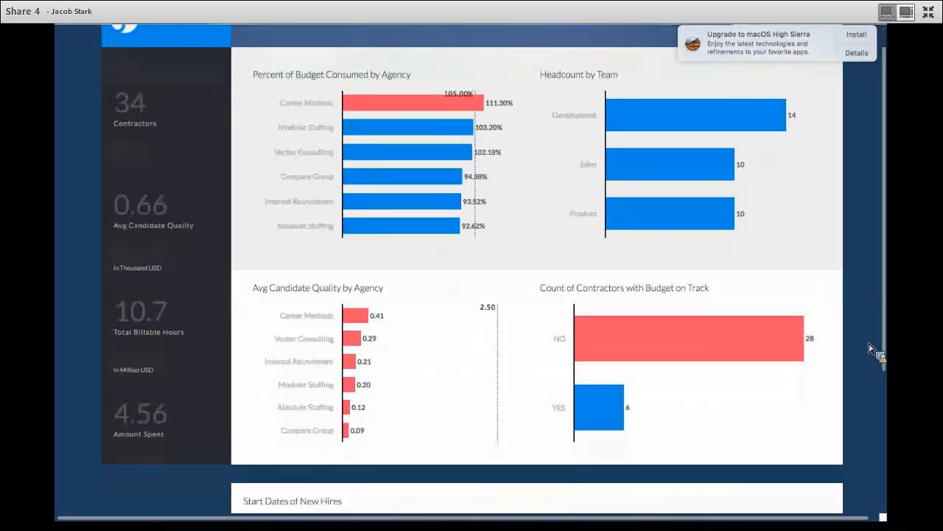
{"action": "scroll", "coordinate": [870, 348], "scroll_direction": "up", "scroll_amount": 5}
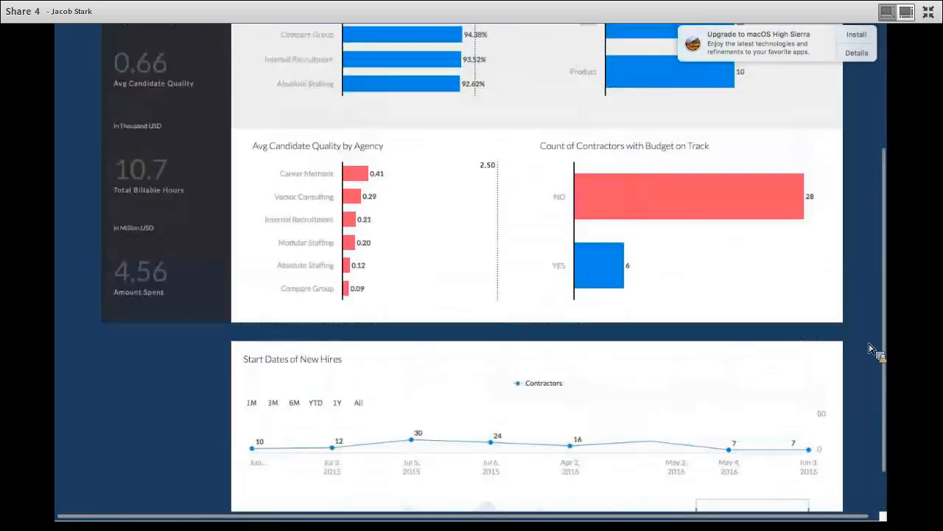
{"action": "scroll", "coordinate": [869, 348], "scroll_direction": "down", "scroll_amount": 5}
{"action": "scroll", "coordinate": [869, 348], "scroll_direction": "up", "scroll_amount": 3}
{"action": "scroll", "coordinate": [869, 348], "scroll_direction": "up", "scroll_amount": 2}
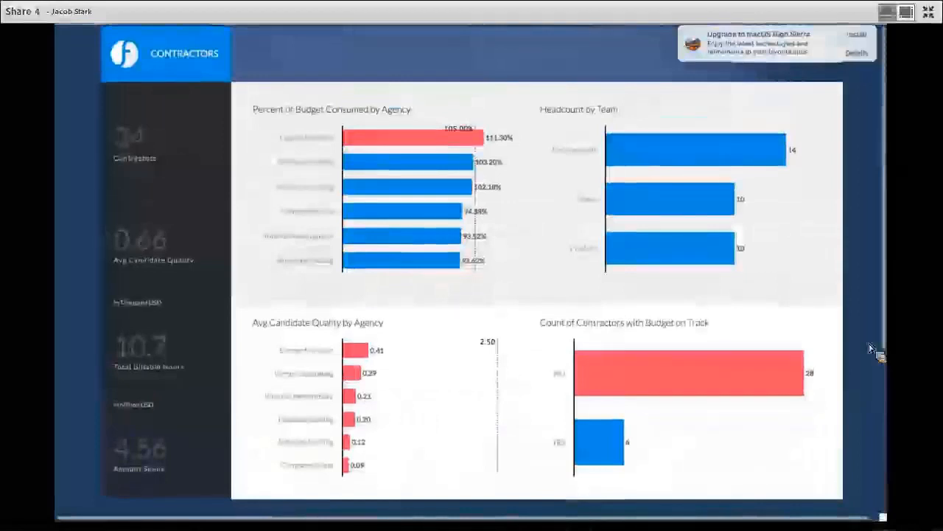
{"action": "mouse_move", "coordinate": [872, 84]}
{"action": "left_click", "coordinate": [856, 53]}
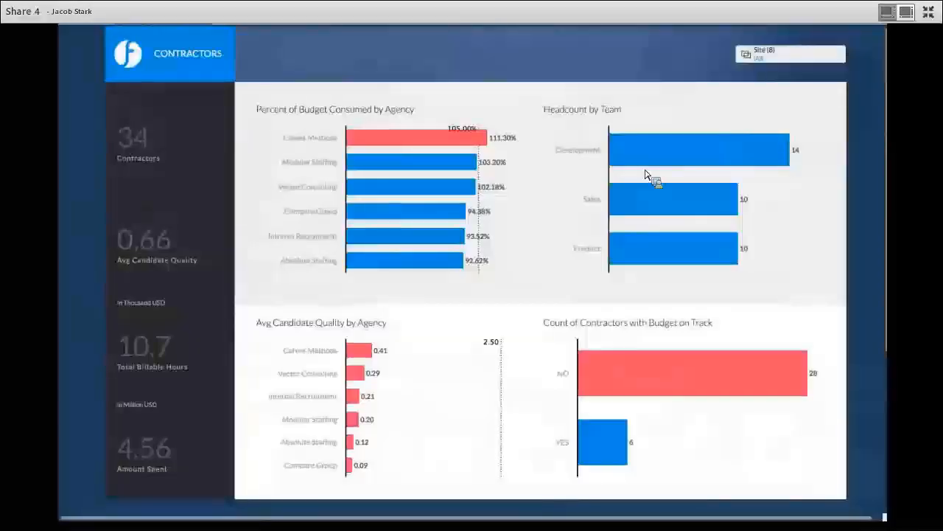
Step: Switch to the story in the second browser tab and show its Sales page in view mode
{"action": "mouse_move", "coordinate": [549, 27]}
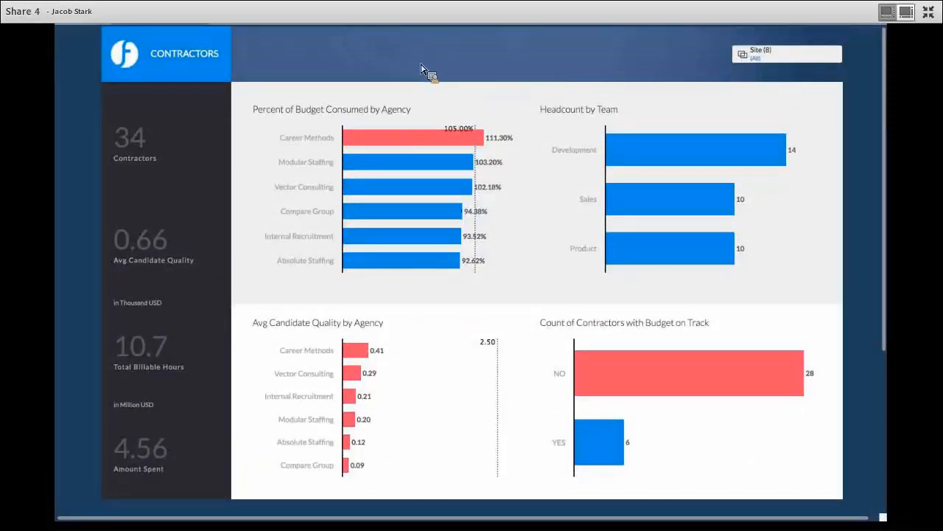
{"action": "left_click", "coordinate": [294, 33]}
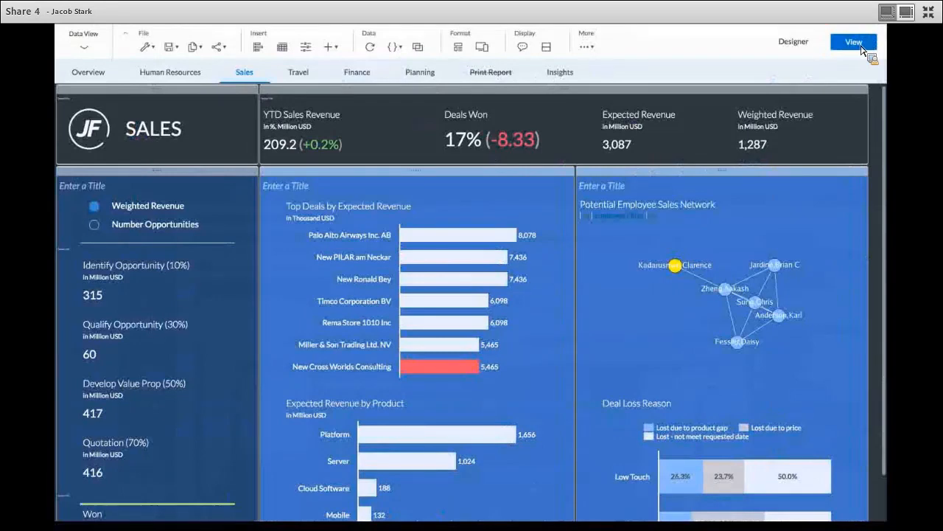
{"action": "left_click", "coordinate": [861, 46]}
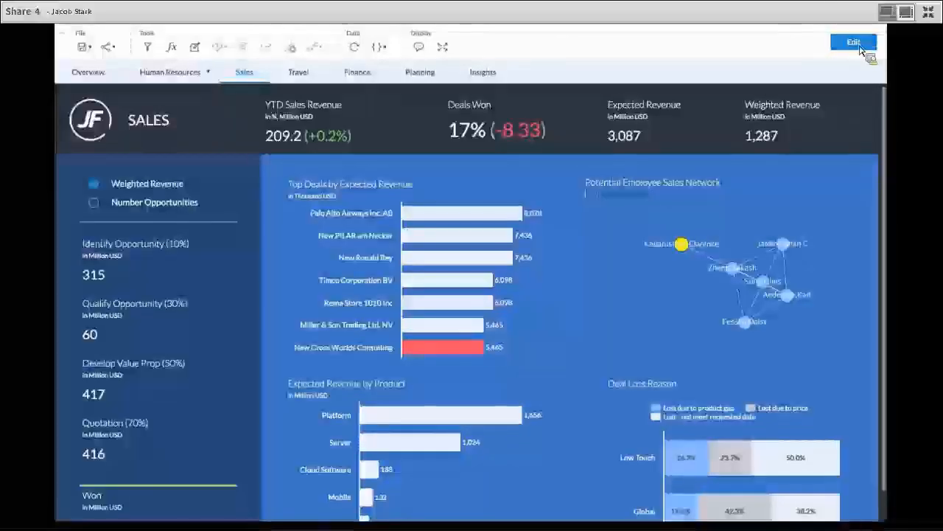
Step: Open the story's Overview page and examine its indicators, map and profitability charts
{"action": "left_click", "coordinate": [92, 74]}
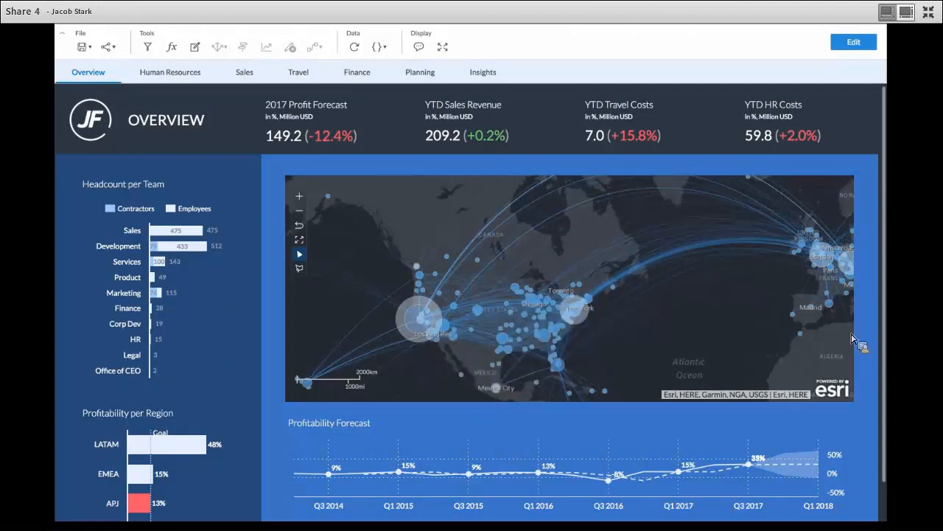
{"action": "scroll", "coordinate": [877, 316], "scroll_direction": "down", "scroll_amount": 1}
{"action": "scroll", "coordinate": [876, 315], "scroll_direction": "up", "scroll_amount": 1}
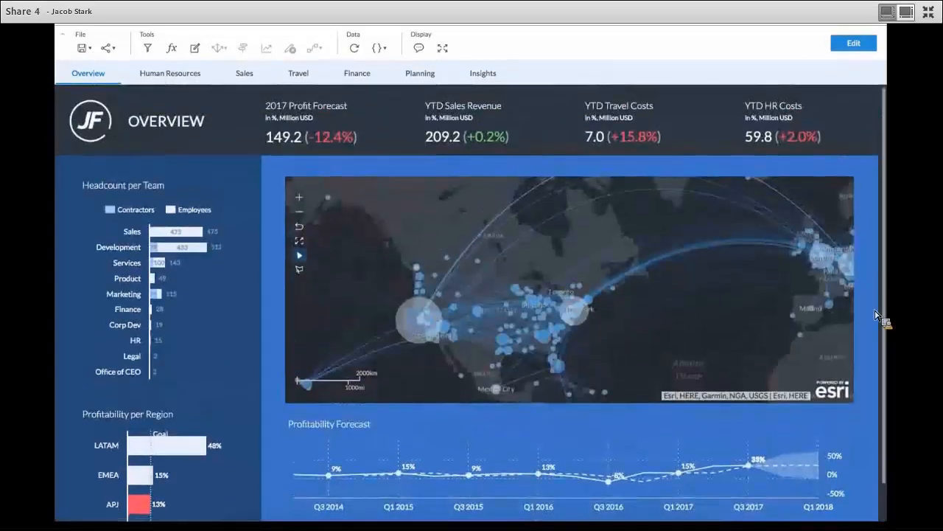
{"action": "scroll", "coordinate": [877, 316], "scroll_direction": "down", "scroll_amount": 1}
{"action": "scroll", "coordinate": [877, 316], "scroll_direction": "up", "scroll_amount": 1}
Step: In the first browser tab, search the stories for "jf" and show Demo_12692_JF Tech 3.0 in full screen
{"action": "mouse_move", "coordinate": [451, 22]}
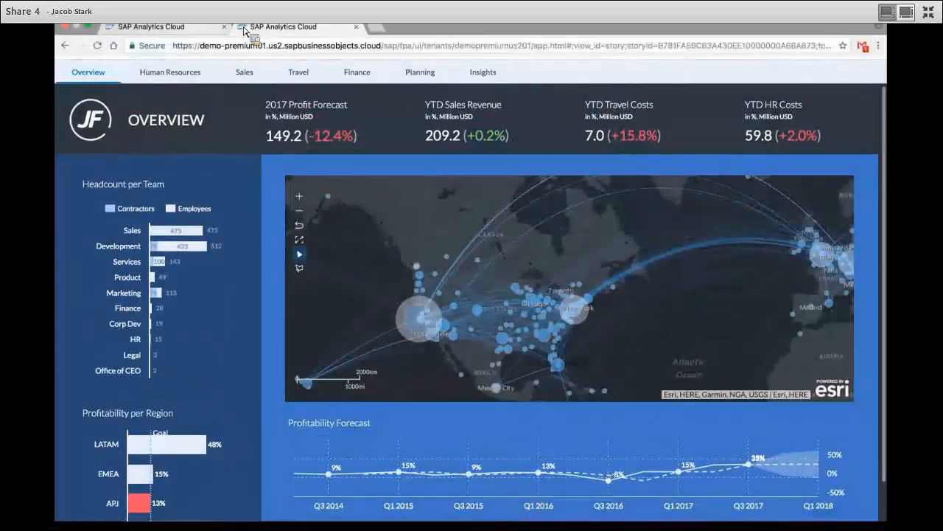
{"action": "left_click", "coordinate": [196, 28]}
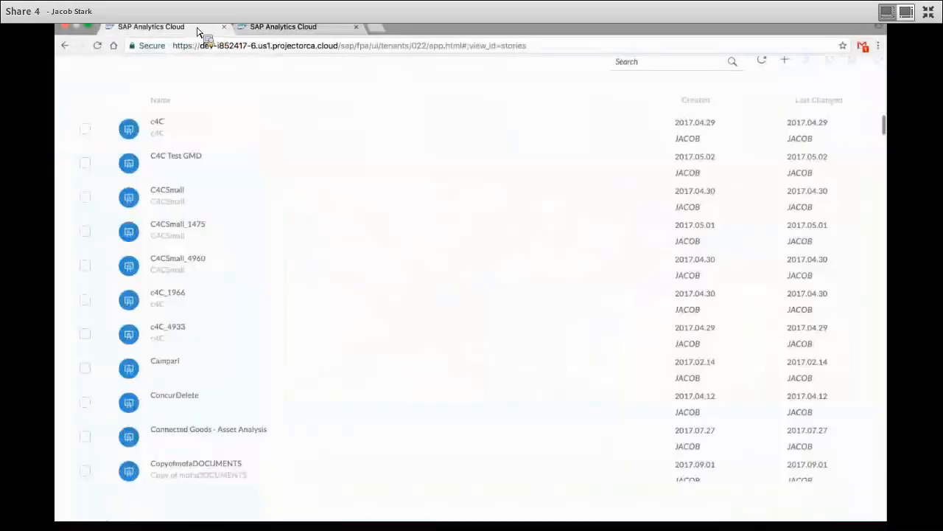
{"action": "left_click", "coordinate": [655, 70]}
{"action": "type", "text": "jf"}
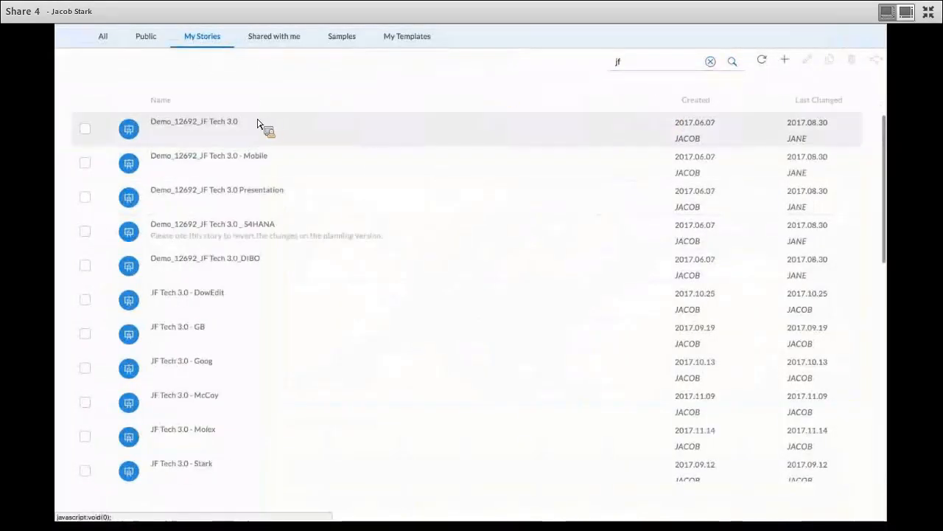
{"action": "left_click", "coordinate": [225, 124]}
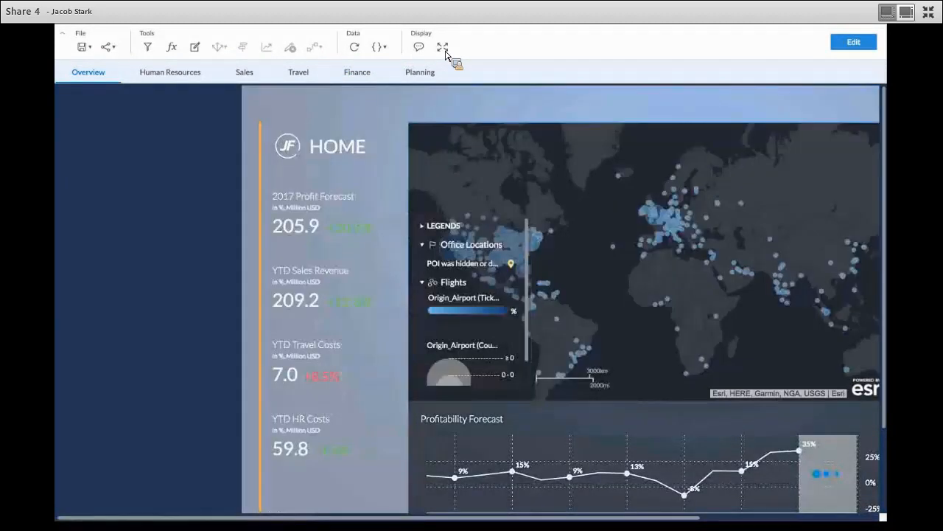
{"action": "left_click", "coordinate": [444, 48]}
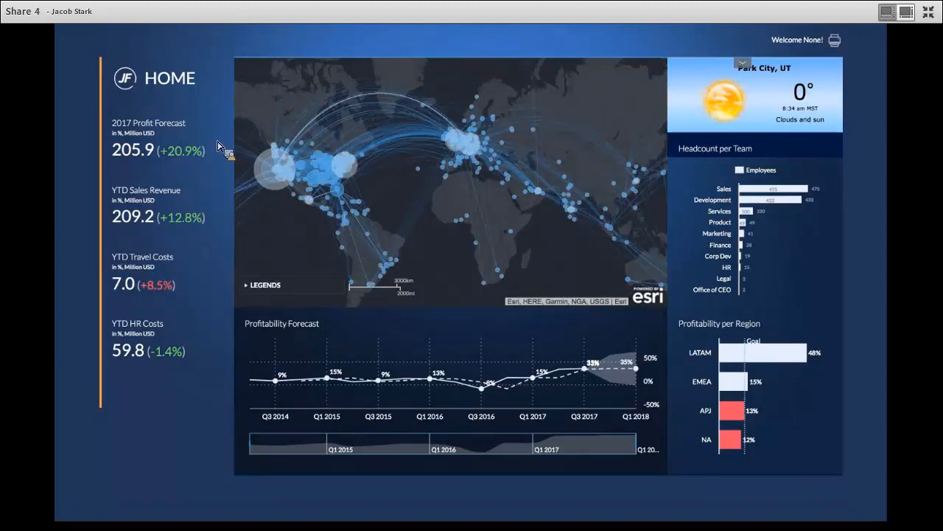
Step: Return to the Overview story in the second browser tab and display it in full screen for comparison
{"action": "mouse_move", "coordinate": [288, 28]}
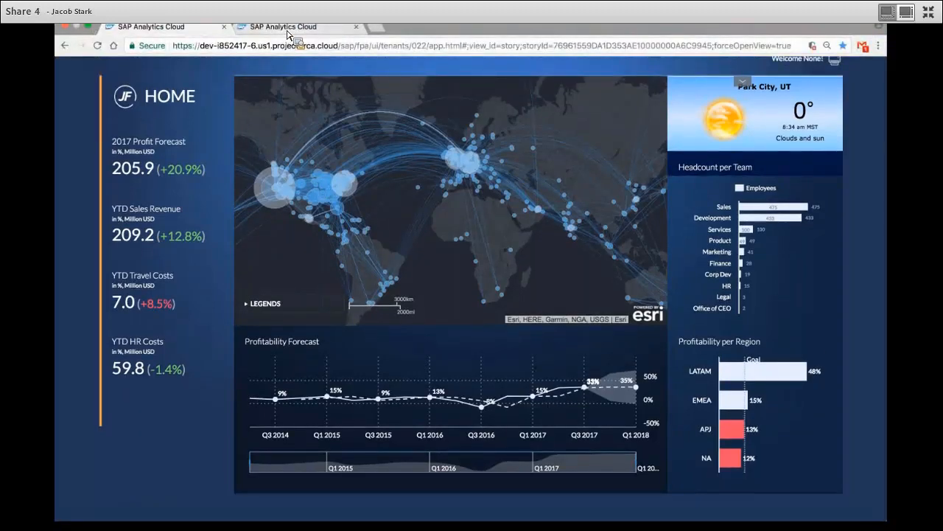
{"action": "left_click", "coordinate": [288, 29]}
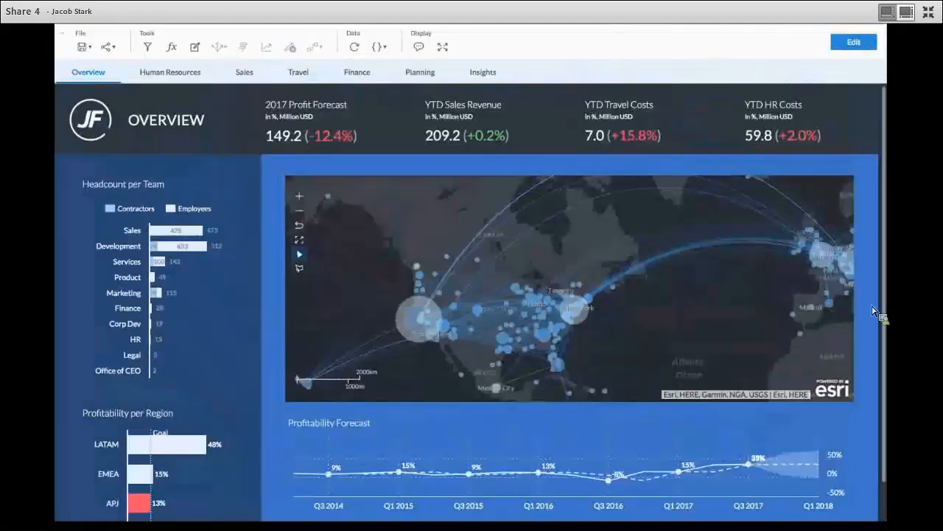
{"action": "scroll", "coordinate": [879, 314], "scroll_direction": "down", "scroll_amount": 1}
{"action": "scroll", "coordinate": [877, 312], "scroll_direction": "up", "scroll_amount": 1}
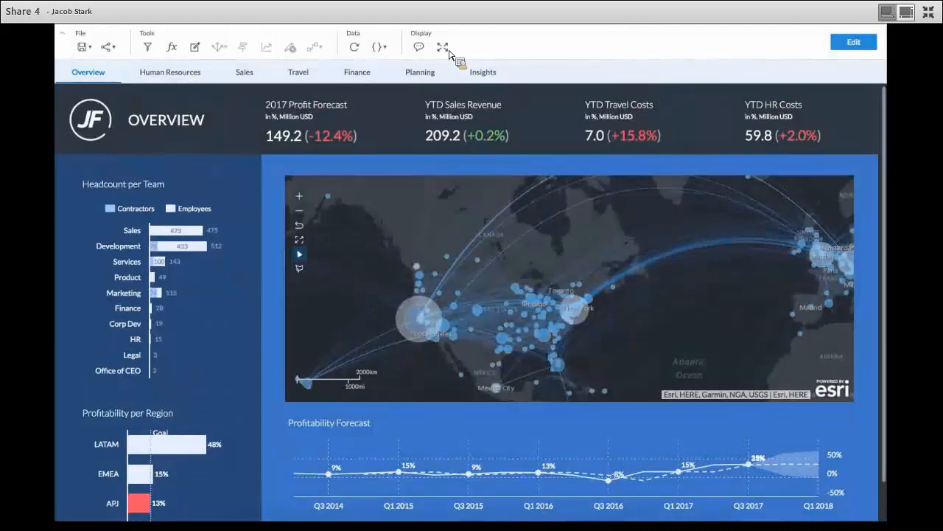
{"action": "left_click", "coordinate": [443, 47]}
{"action": "scroll", "coordinate": [467, 57], "scroll_direction": "down", "scroll_amount": 1}
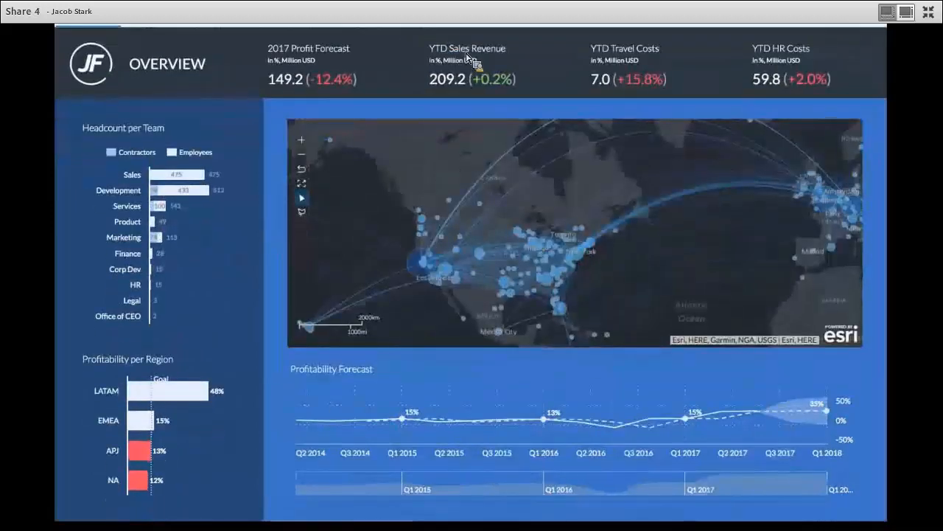
Step: View the HOME dashboard in a browser window narrowed to about half the screen, and restore the full-screen window
{"action": "left_click", "coordinate": [201, 28]}
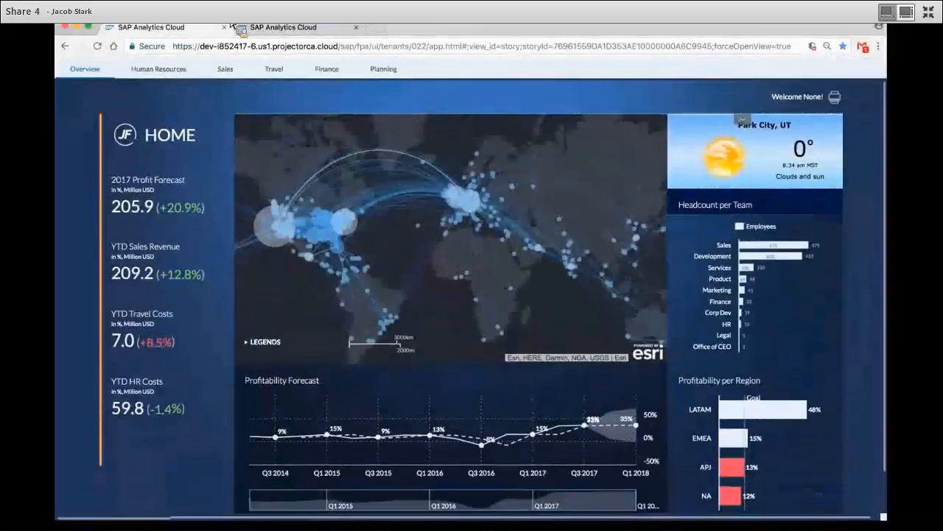
{"action": "left_click_drag", "start_coordinate": [232, 27], "coordinate": [652, 26]}
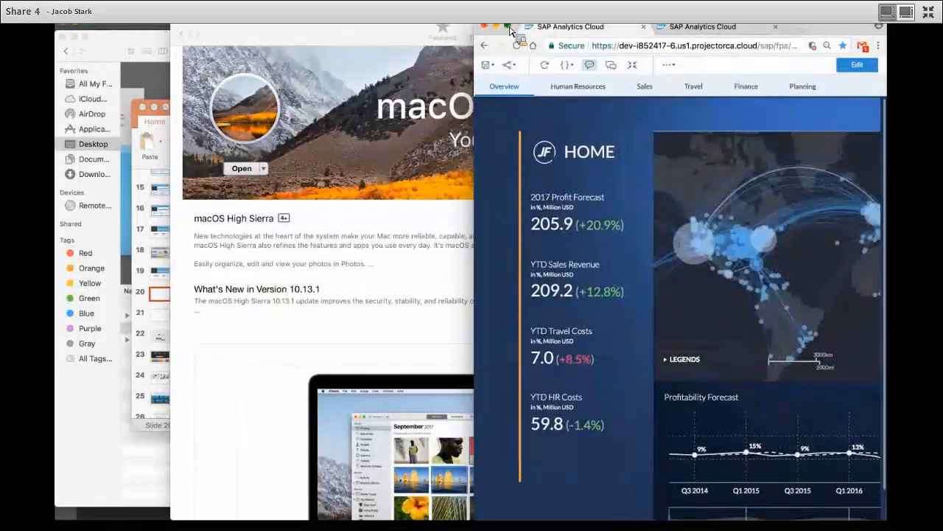
{"action": "left_click", "coordinate": [509, 28]}
Step: Show the Overview story in a narrow browser window to check its responsive layout
{"action": "left_click", "coordinate": [302, 30]}
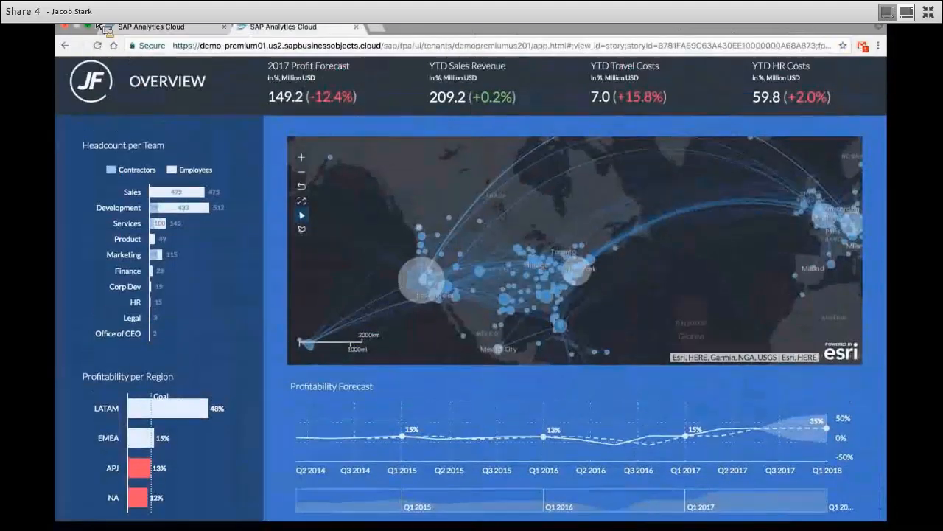
{"action": "left_click", "coordinate": [94, 33]}
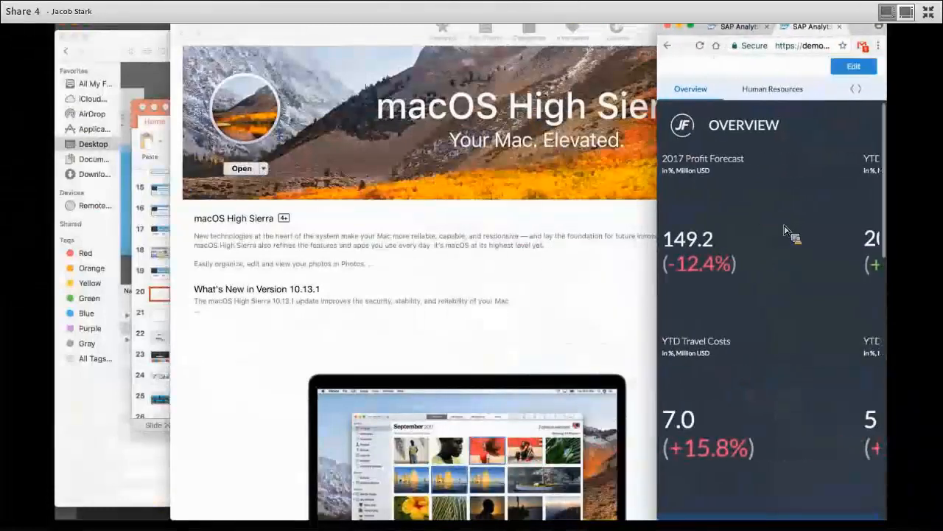
Step: Review the narrow Overview layout down to its charts, and widen the browser window back to full width
{"action": "scroll", "coordinate": [836, 258], "scroll_direction": "down", "scroll_amount": 5}
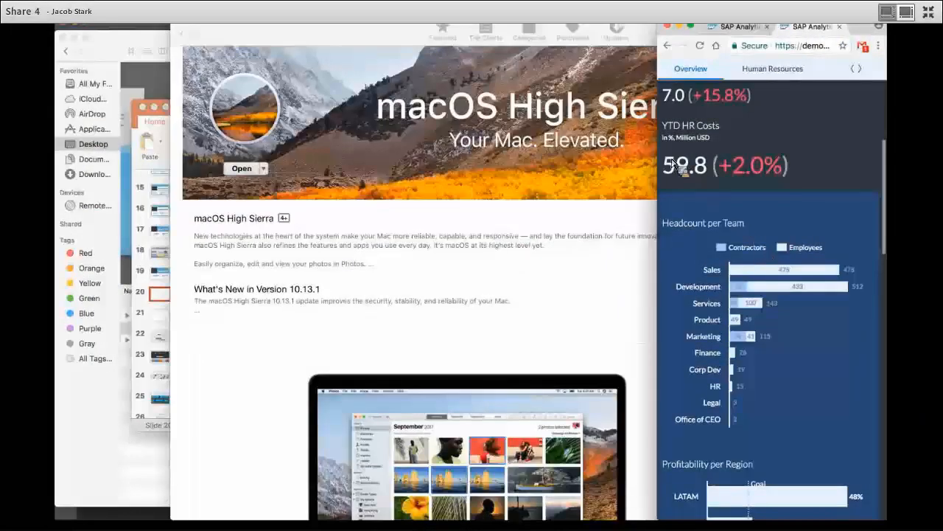
{"action": "left_click_drag", "start_coordinate": [659, 154], "coordinate": [57, 129]}
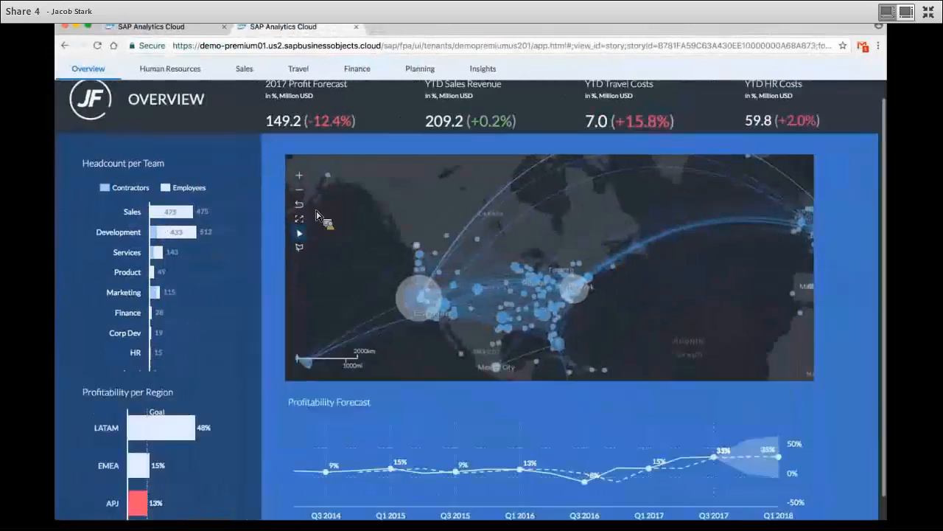
{"action": "scroll", "coordinate": [753, 191], "scroll_direction": "up", "scroll_amount": 3}
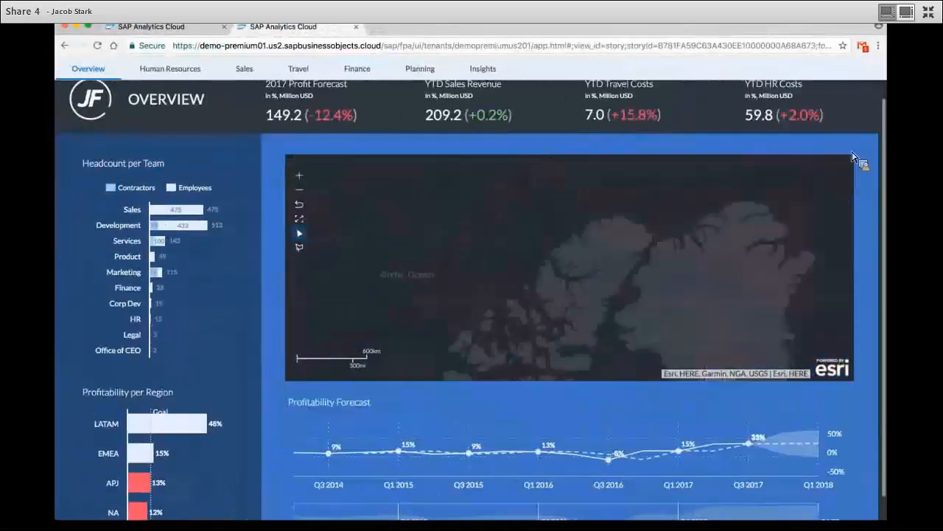
{"action": "scroll", "coordinate": [870, 139], "scroll_direction": "up", "scroll_amount": 2}
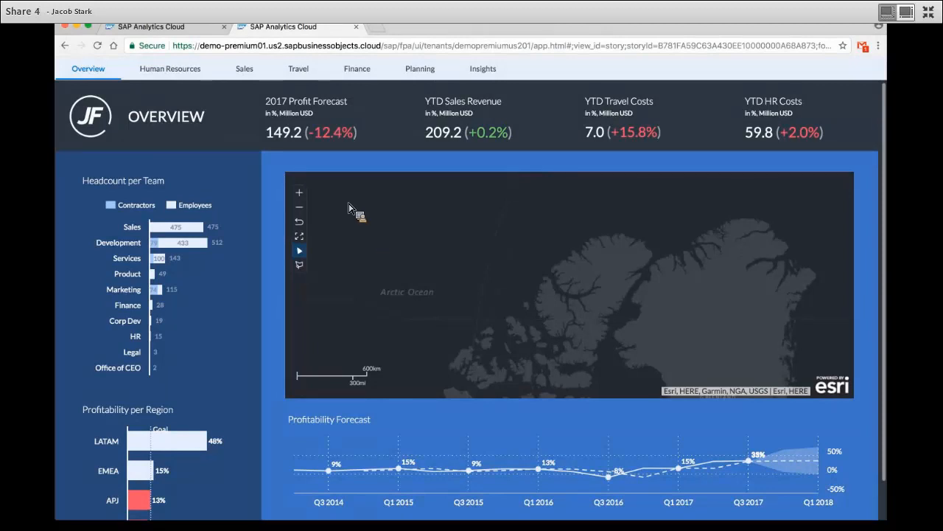
{"action": "mouse_move", "coordinate": [273, 62]}
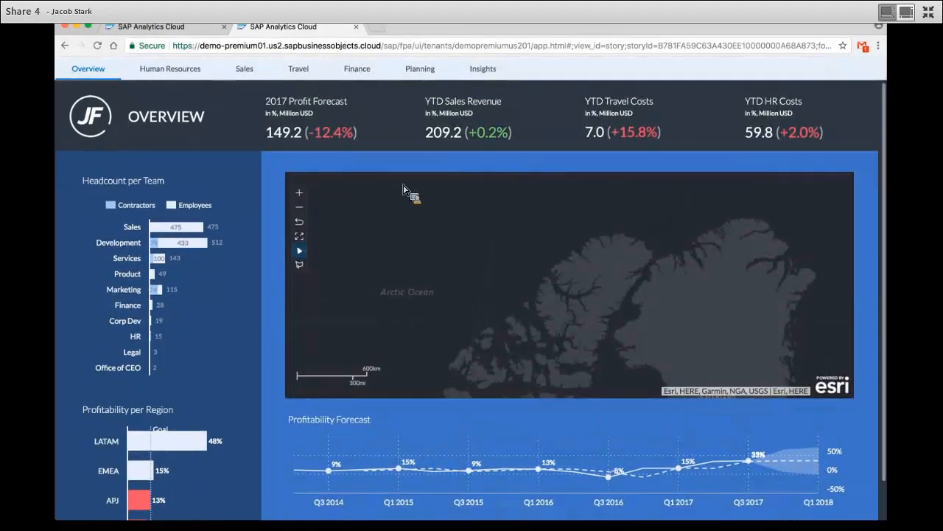
Step: Add a new canvas page to the JF Tech 3.0 story in the first browser tab
{"action": "left_click", "coordinate": [151, 27]}
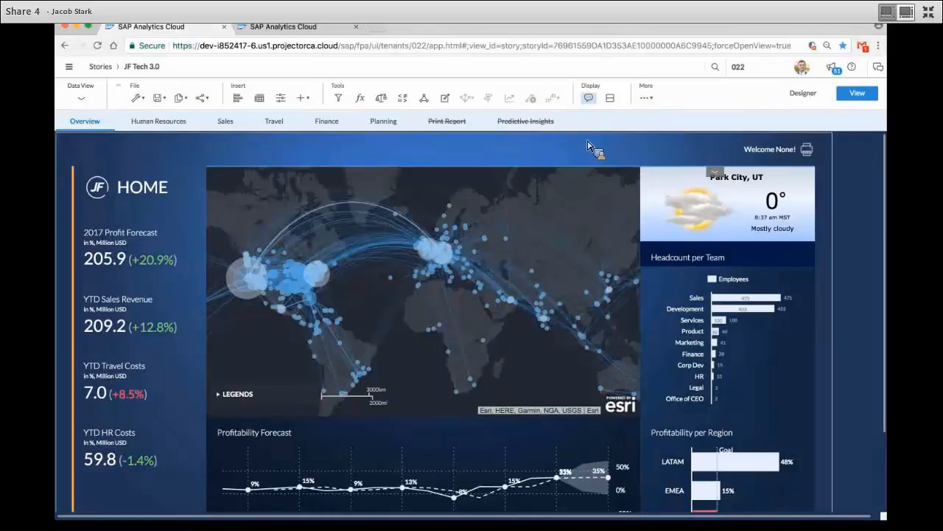
{"action": "left_click", "coordinate": [582, 122]}
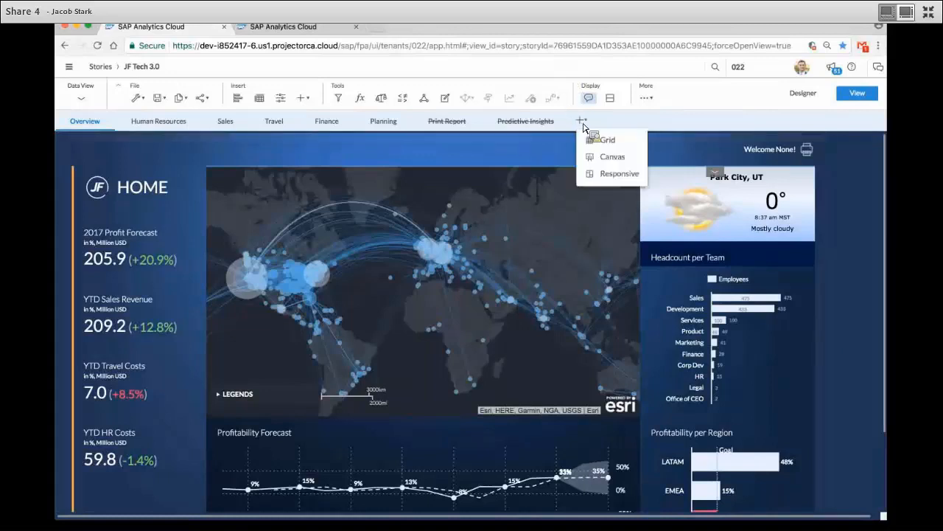
{"action": "left_click", "coordinate": [600, 162]}
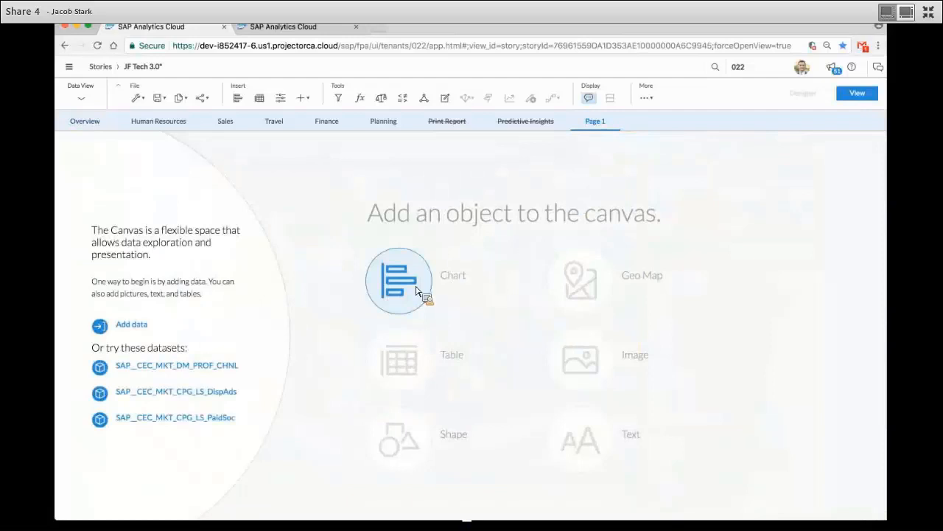
Step: Upload thermometer (1).png from the Desktop and insert it as an image on the new page
{"action": "left_click", "coordinate": [583, 378]}
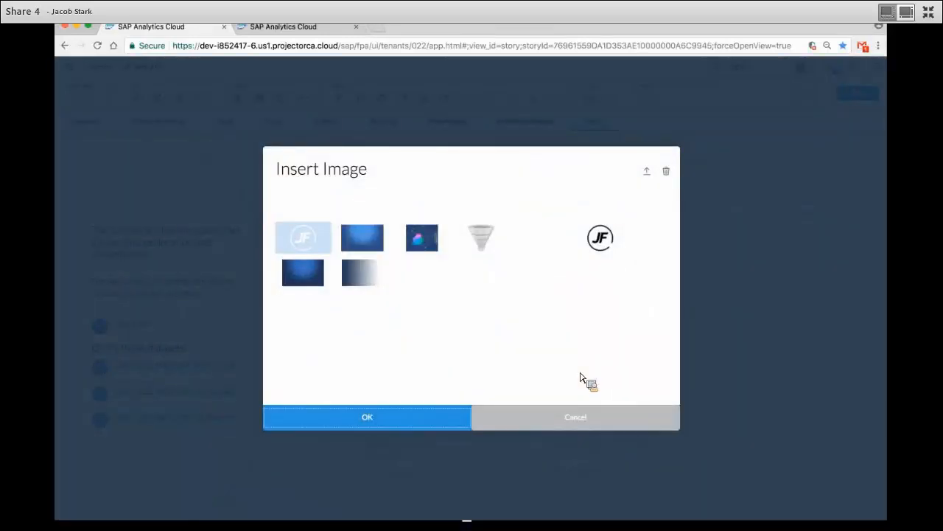
{"action": "left_click", "coordinate": [647, 173]}
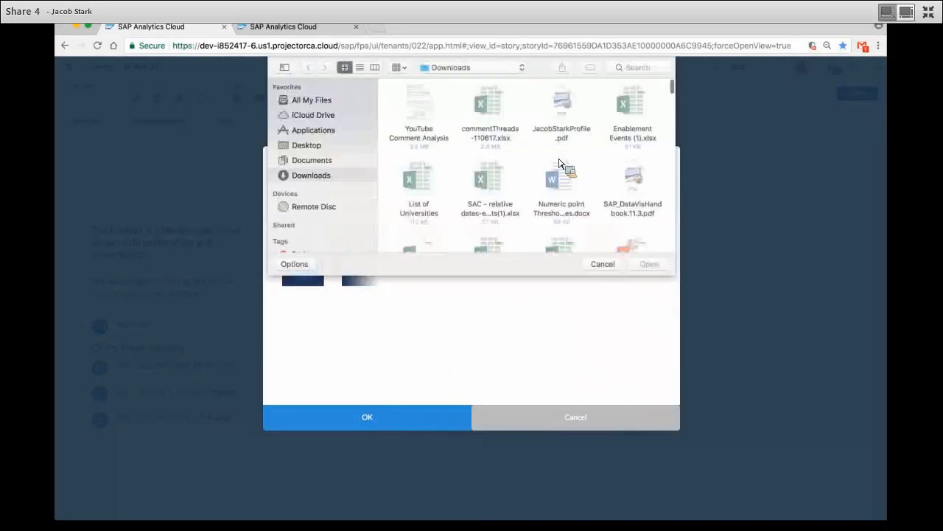
{"action": "left_click", "coordinate": [308, 148]}
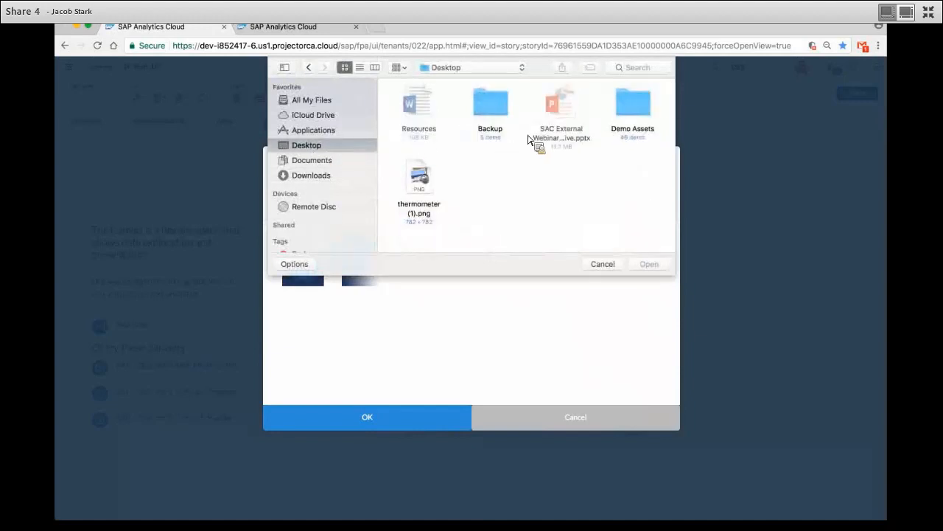
{"action": "double_click", "coordinate": [441, 174]}
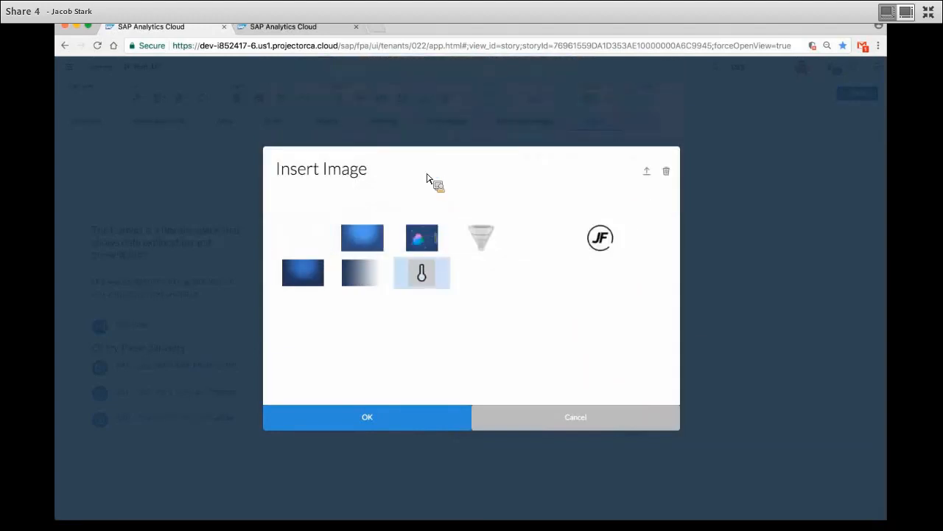
{"action": "left_click", "coordinate": [407, 417]}
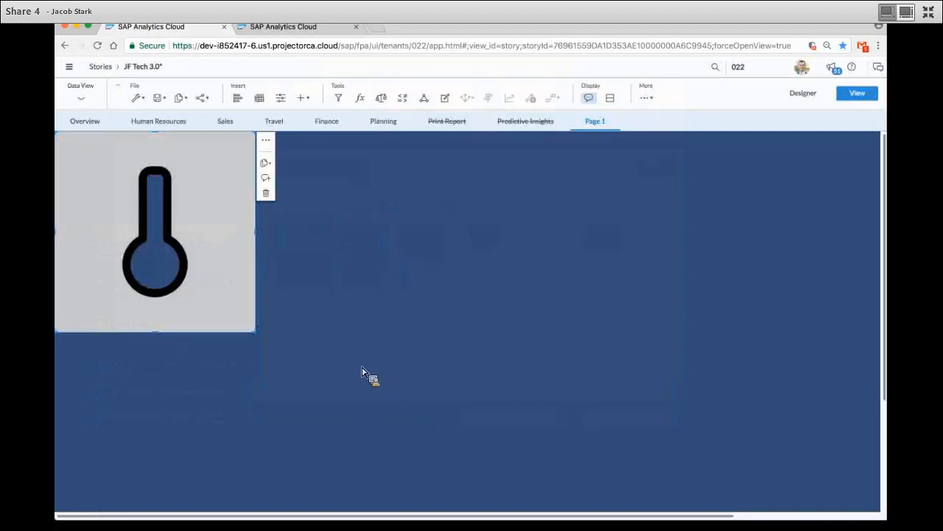
Step: Set the page's background to the grey cccccc so it matches the thermometer image's surround
{"action": "left_click", "coordinate": [258, 335]}
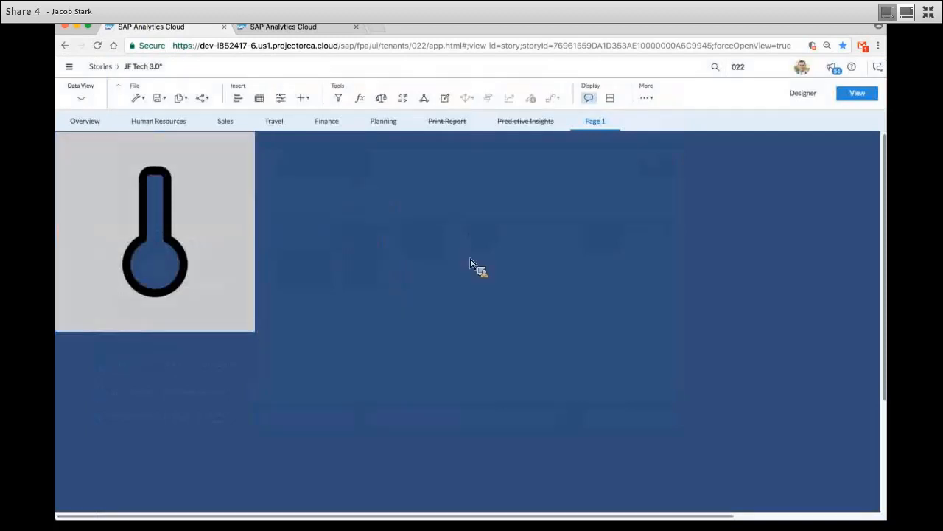
{"action": "left_click", "coordinate": [807, 94]}
{"action": "left_click", "coordinate": [693, 213]}
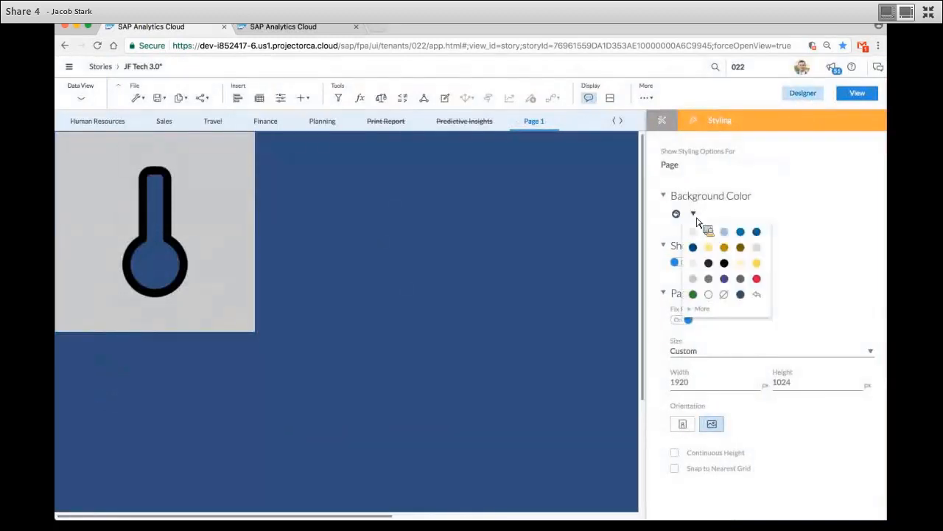
{"action": "left_click", "coordinate": [704, 319]}
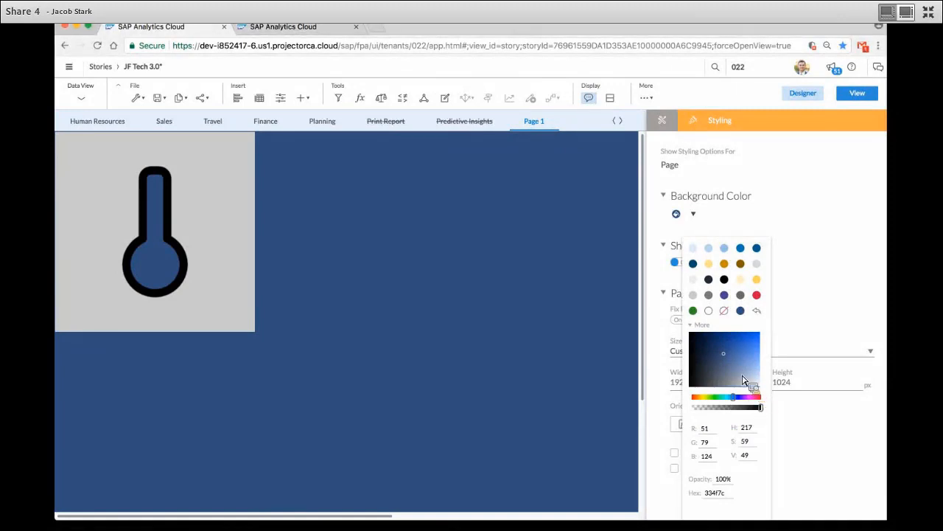
{"action": "left_click_drag", "start_coordinate": [723, 354], "coordinate": [743, 386]}
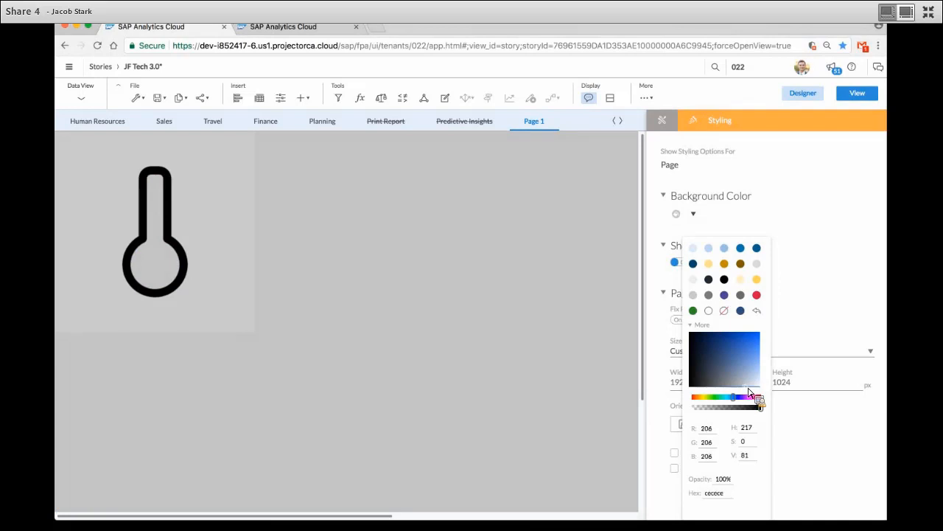
{"action": "left_click_drag", "start_coordinate": [748, 392], "coordinate": [752, 392]}
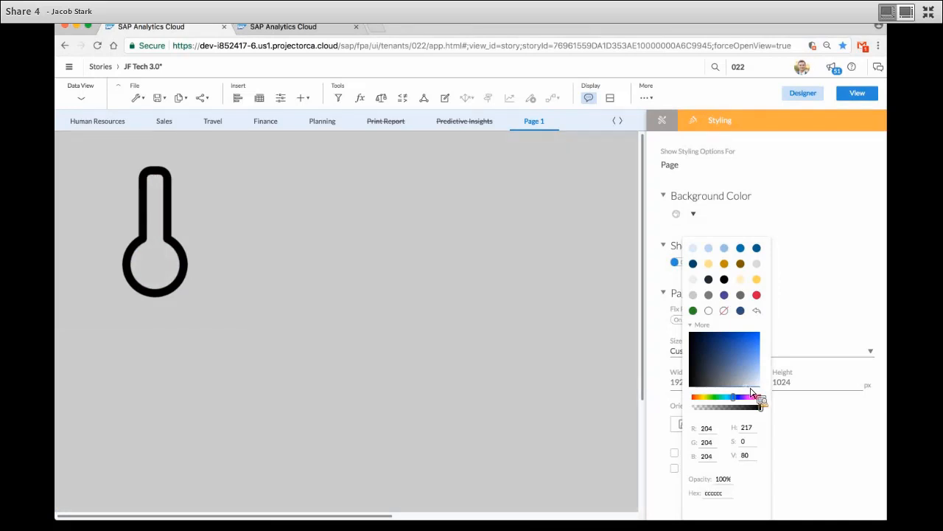
{"action": "left_click", "coordinate": [740, 389]}
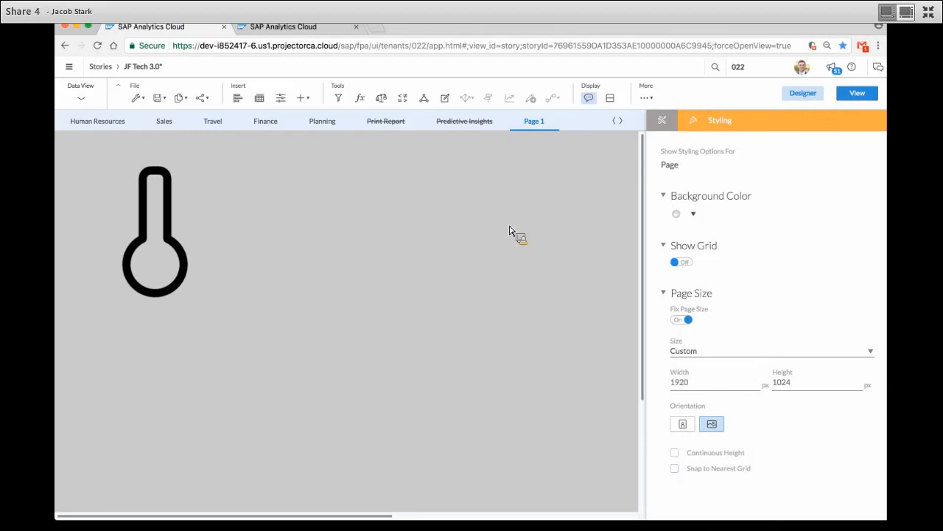
Step: Insert a chart beside the thermometer image and remove its background fill
{"action": "left_click", "coordinate": [258, 97]}
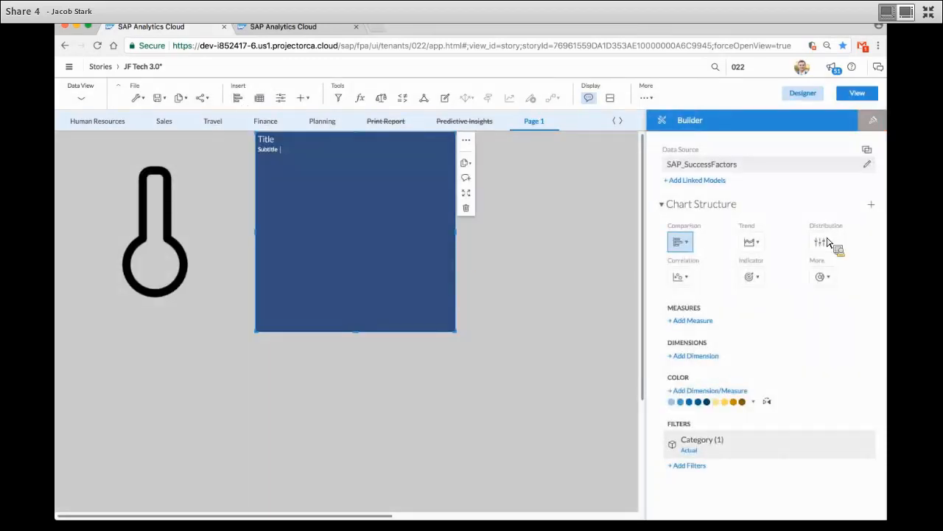
{"action": "left_click", "coordinate": [874, 122]}
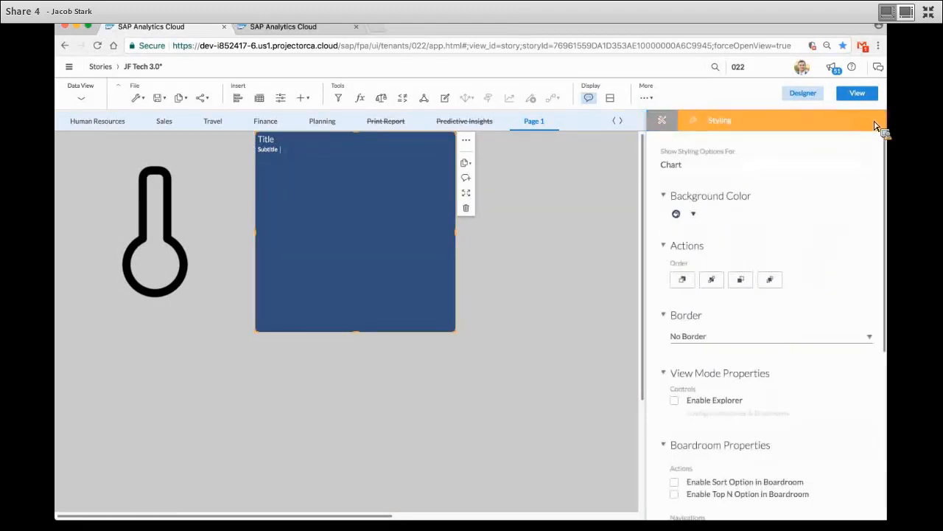
{"action": "left_click", "coordinate": [693, 215]}
{"action": "left_click", "coordinate": [724, 294]}
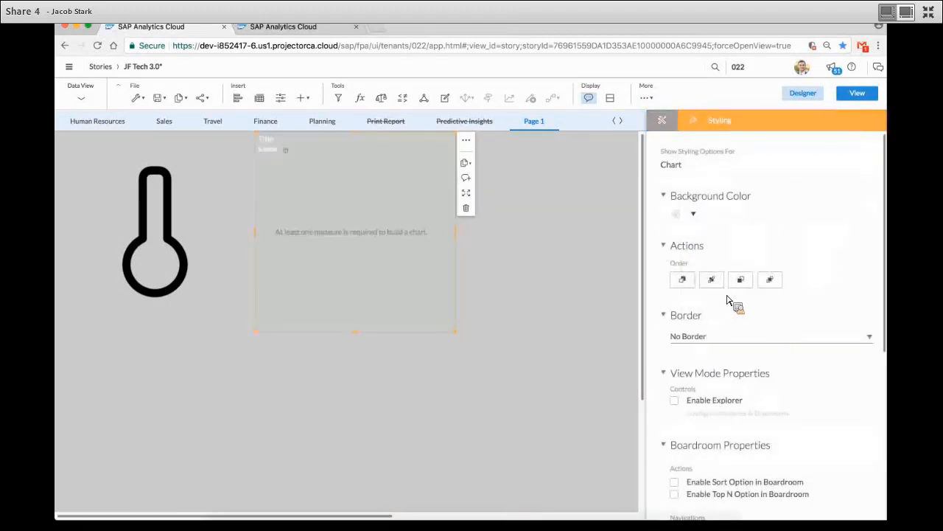
Step: Add the Female% calculation as the new chart's measure
{"action": "left_click", "coordinate": [663, 122]}
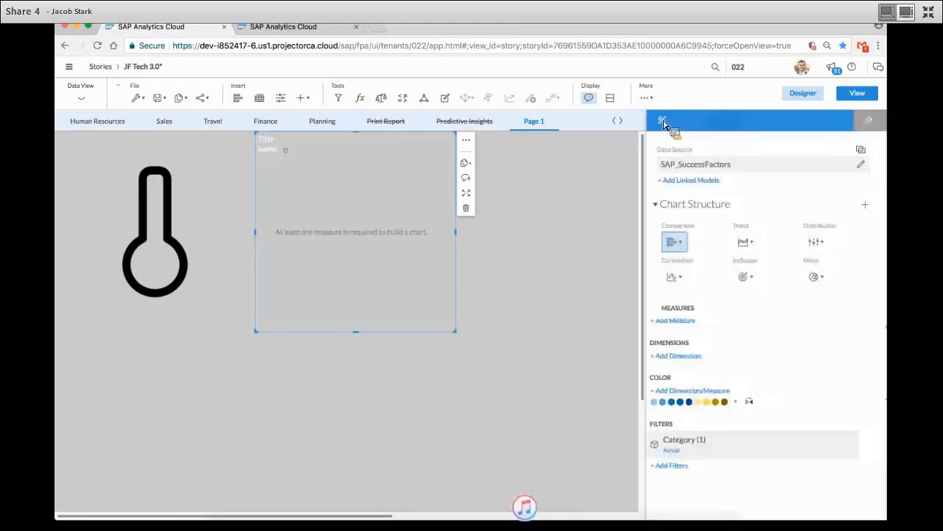
{"action": "left_click", "coordinate": [696, 324]}
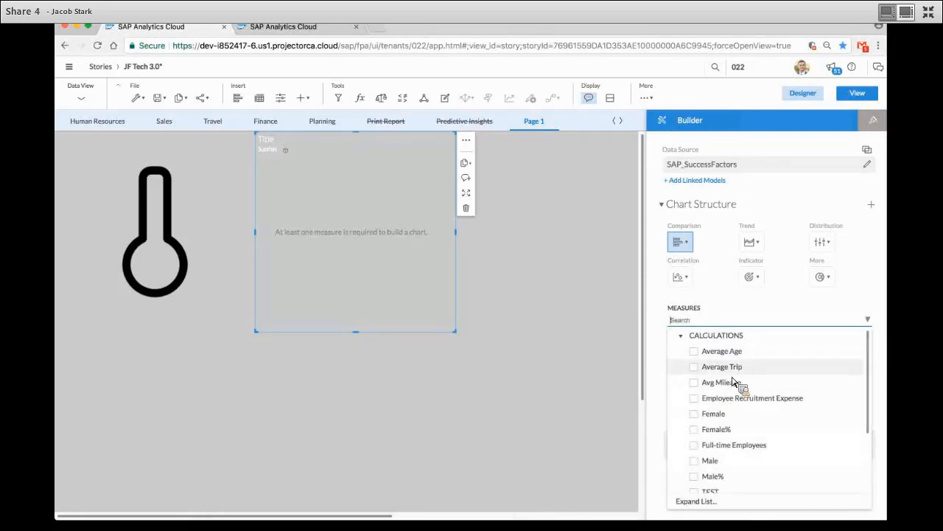
{"action": "left_click", "coordinate": [716, 432]}
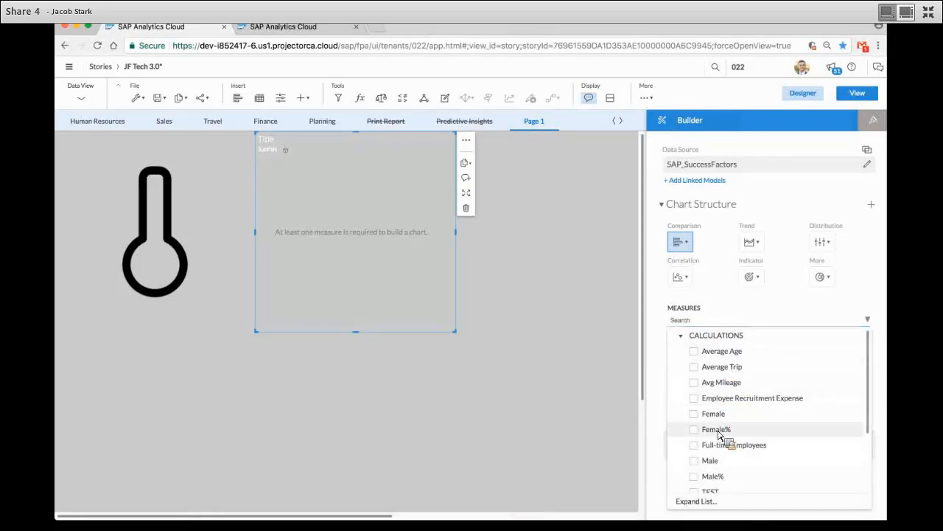
{"action": "left_click", "coordinate": [713, 211]}
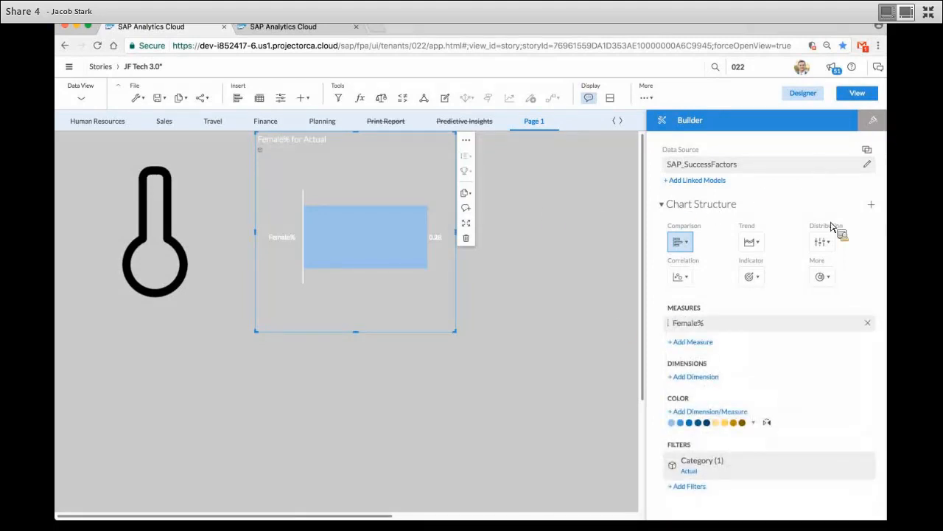
Step: Set the Female% chart's orientation to Vertical
{"action": "left_click", "coordinate": [871, 119]}
{"action": "scroll", "coordinate": [793, 457], "scroll_direction": "down", "scroll_amount": 5}
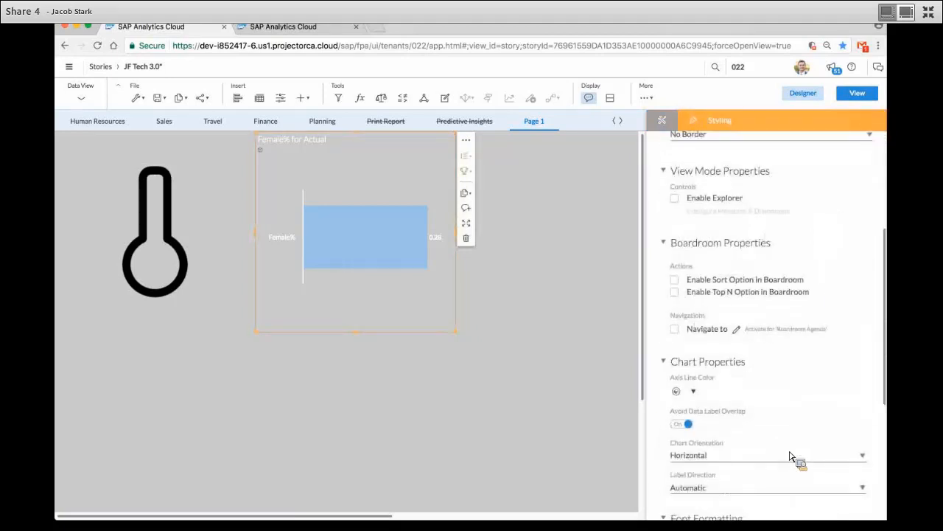
{"action": "scroll", "coordinate": [792, 457], "scroll_direction": "down", "scroll_amount": 3}
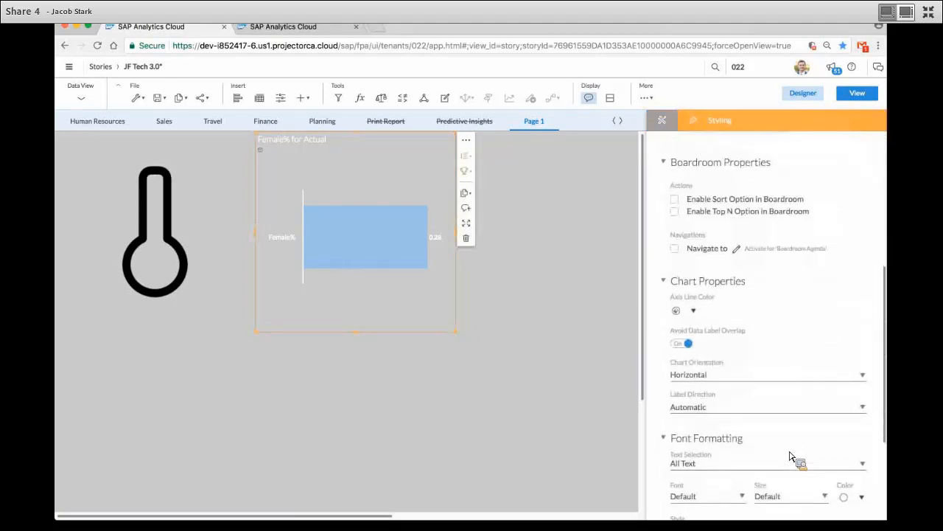
{"action": "left_click", "coordinate": [721, 375]}
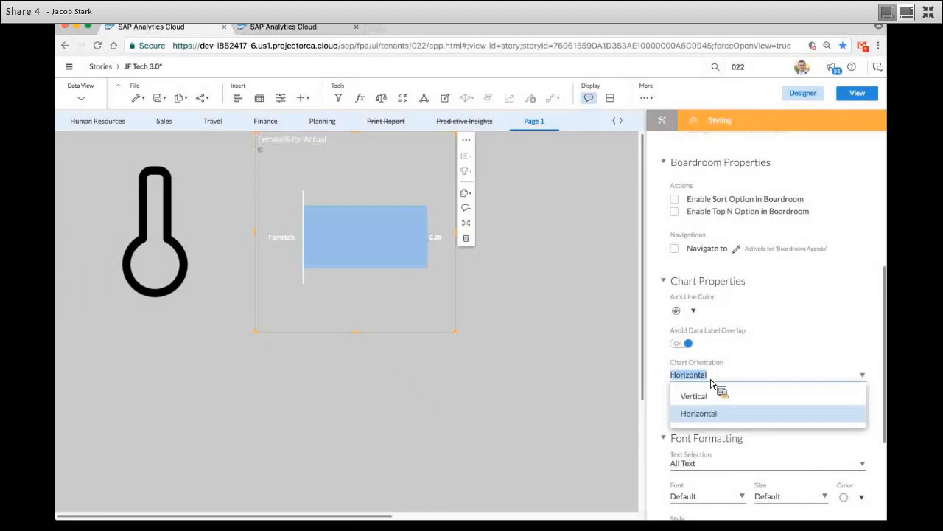
{"action": "left_click", "coordinate": [710, 394]}
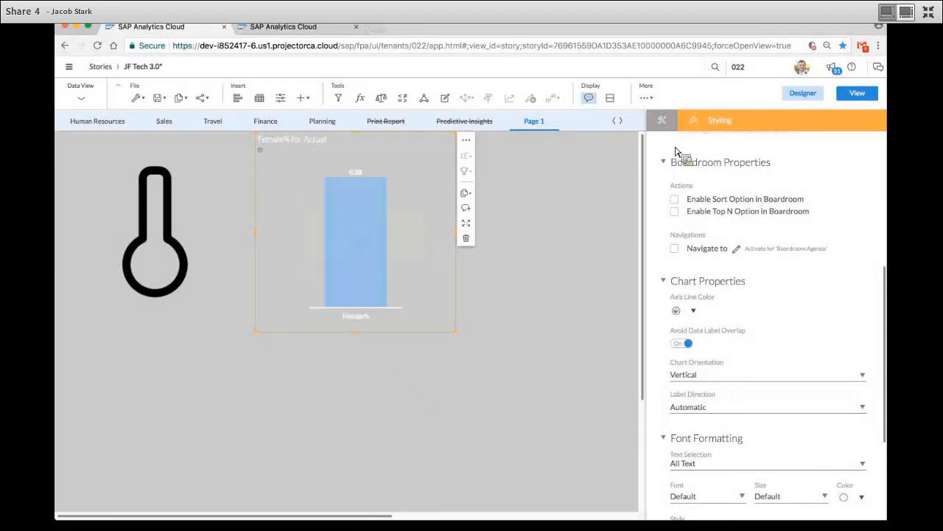
Step: Recolor the Female% bar with the standard palette that starts with bright blue
{"action": "left_click", "coordinate": [666, 124]}
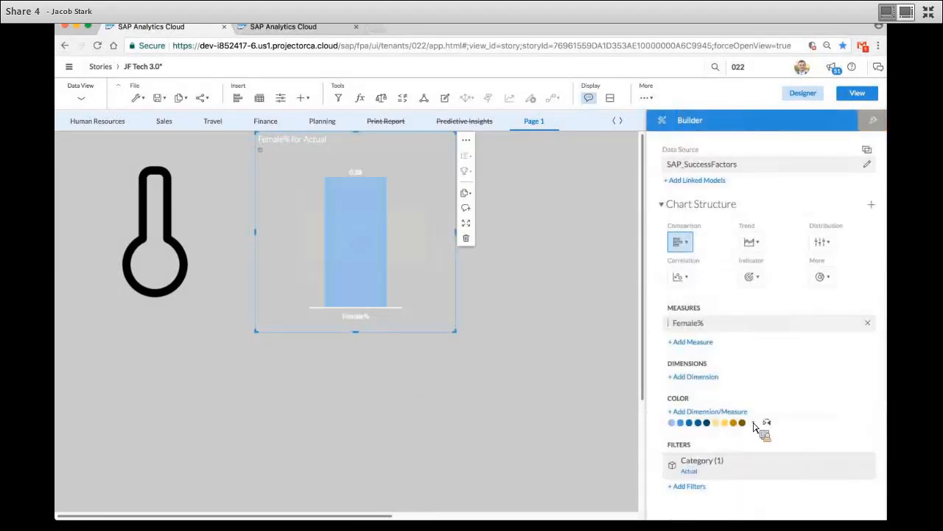
{"action": "left_click", "coordinate": [753, 424]}
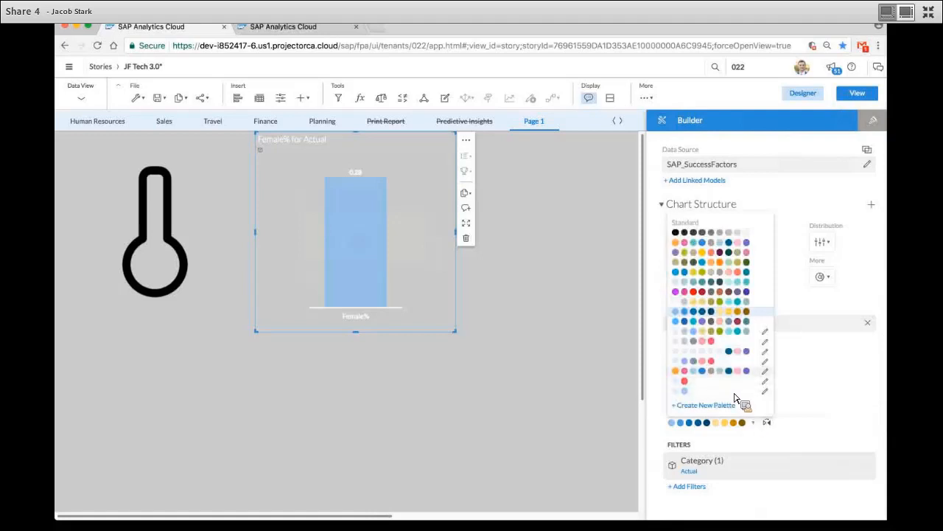
{"action": "left_click", "coordinate": [708, 330]}
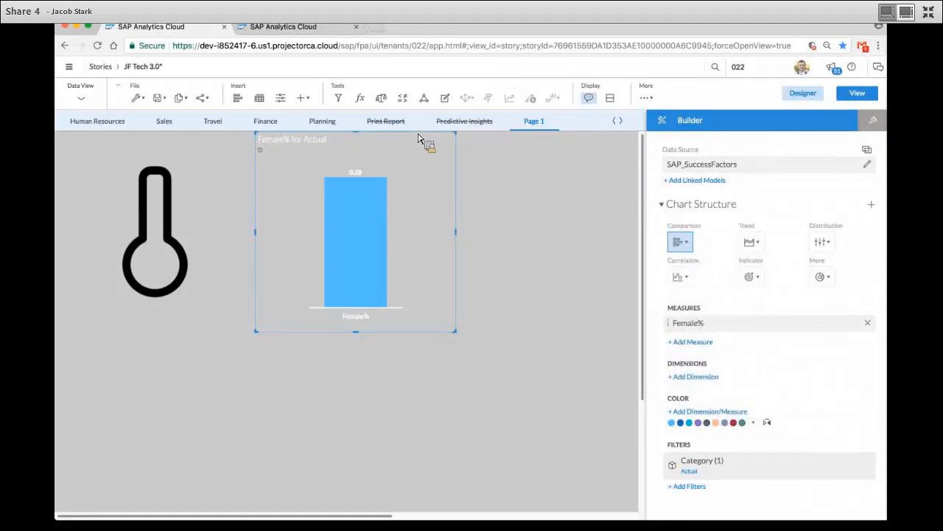
Step: Hide the chart details on the Female% chart
{"action": "left_click", "coordinate": [466, 139]}
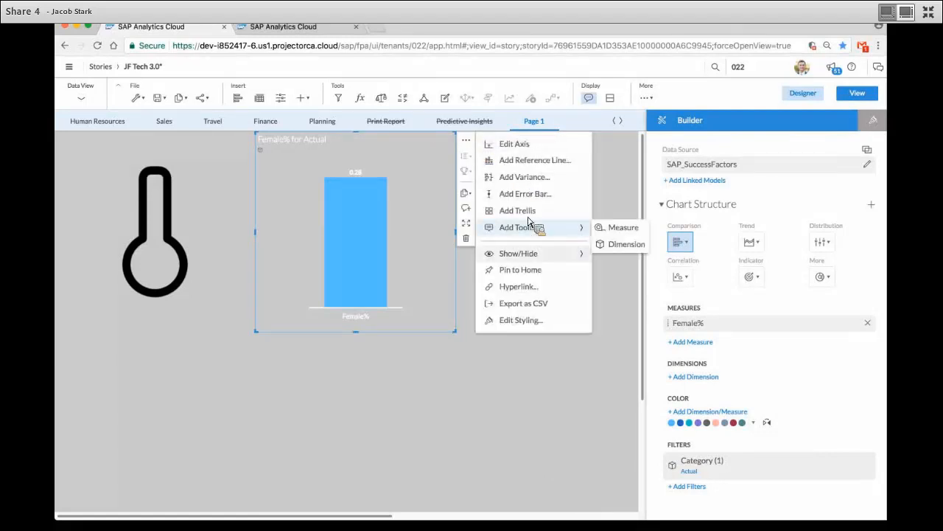
{"action": "mouse_move", "coordinate": [528, 248]}
{"action": "left_click", "coordinate": [647, 287]}
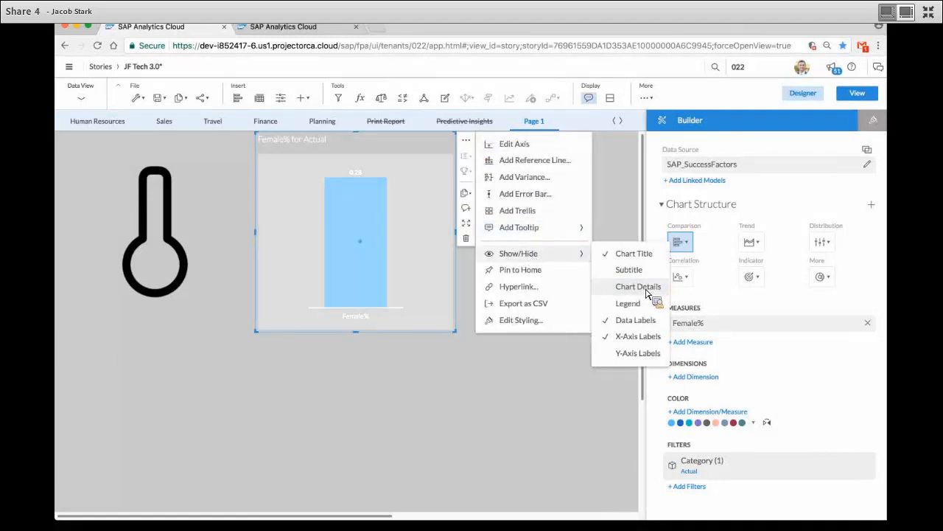
Step: Hide the chart title, data labels and x-axis labels on the Female% chart
{"action": "left_click", "coordinate": [632, 257]}
{"action": "left_click", "coordinate": [635, 320]}
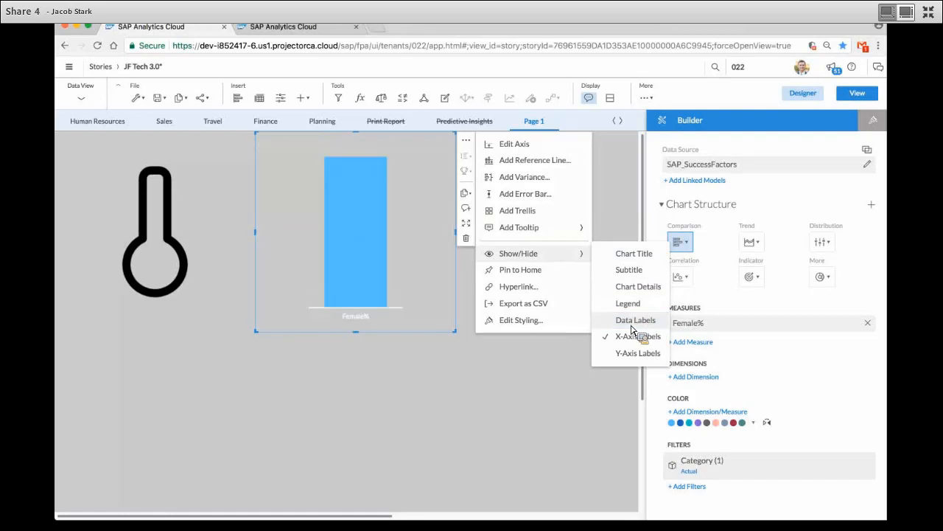
{"action": "left_click", "coordinate": [633, 335]}
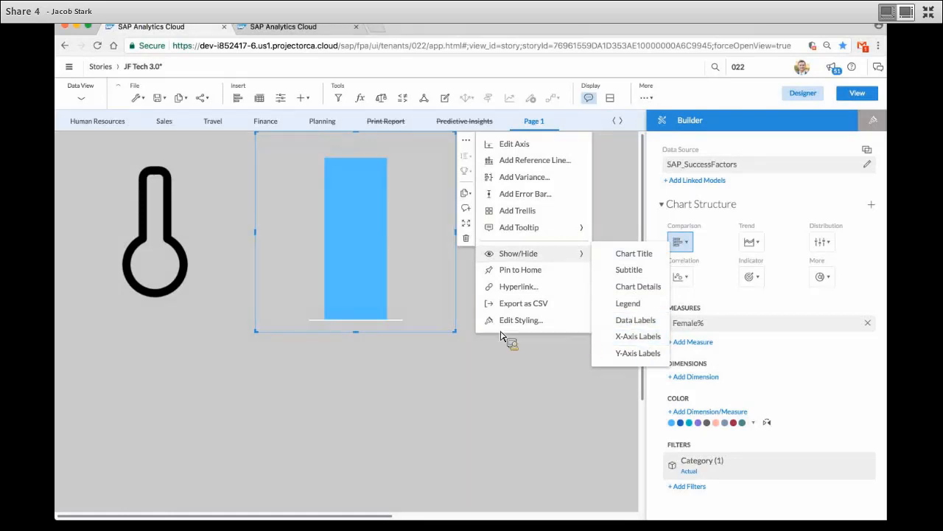
{"action": "left_click", "coordinate": [416, 332]}
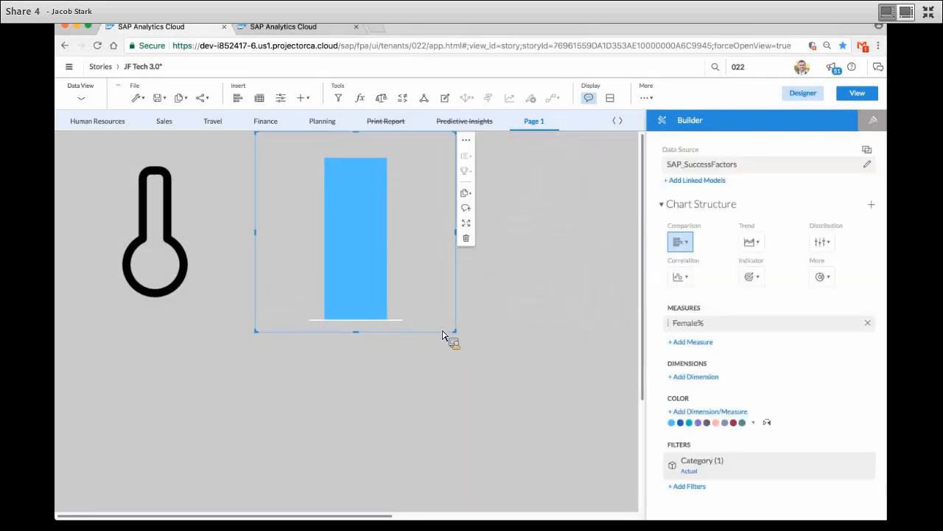
Step: Shrink the Female% chart to roughly half its size and place it over the thermometer's bulb and lower tube
{"action": "left_click_drag", "start_coordinate": [461, 340], "coordinate": [363, 264]}
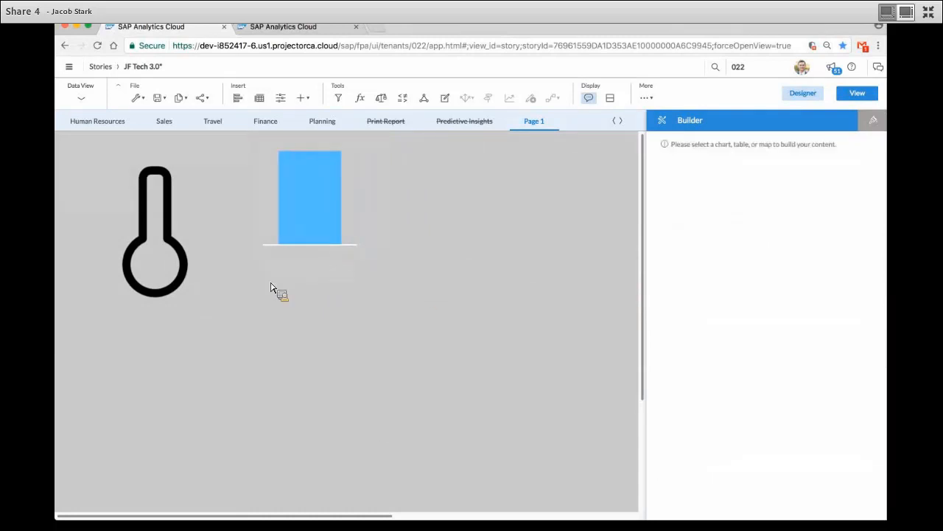
{"action": "left_click", "coordinate": [295, 248]}
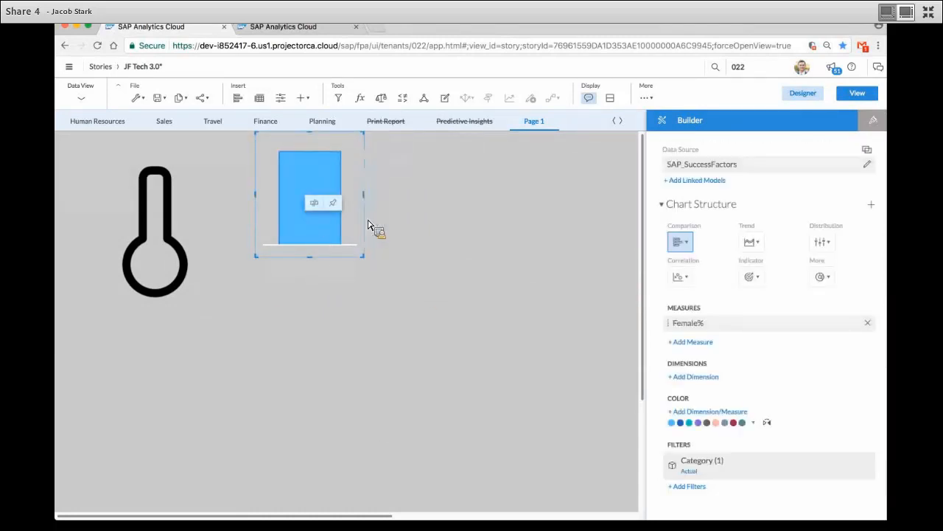
{"action": "left_click_drag", "start_coordinate": [356, 229], "coordinate": [204, 280]}
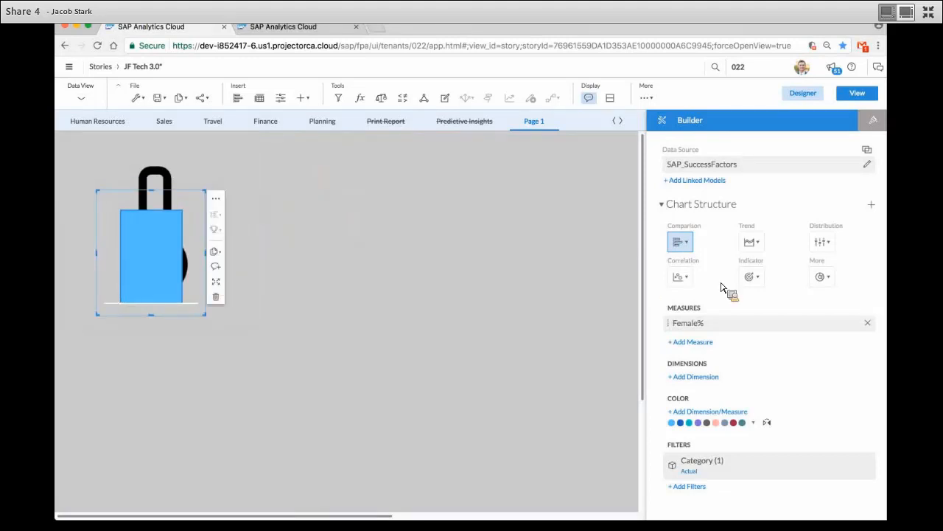
{"action": "mouse_move", "coordinate": [153, 191]}
{"action": "left_mouse_down"}
{"action": "mouse_move", "coordinate": [155, 159]}
{"action": "mouse_move", "coordinate": [156, 199]}
{"action": "left_mouse_up"}
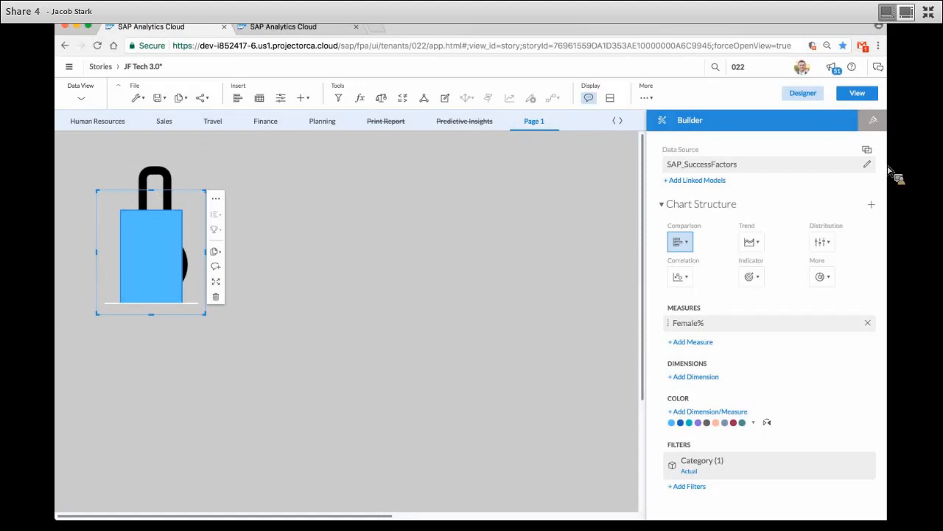
Step: Send the Female% chart behind the thermometer image so the bar fills the cut-out
{"action": "left_click", "coordinate": [875, 123]}
{"action": "scroll", "coordinate": [705, 225], "scroll_direction": "down", "scroll_amount": 5}
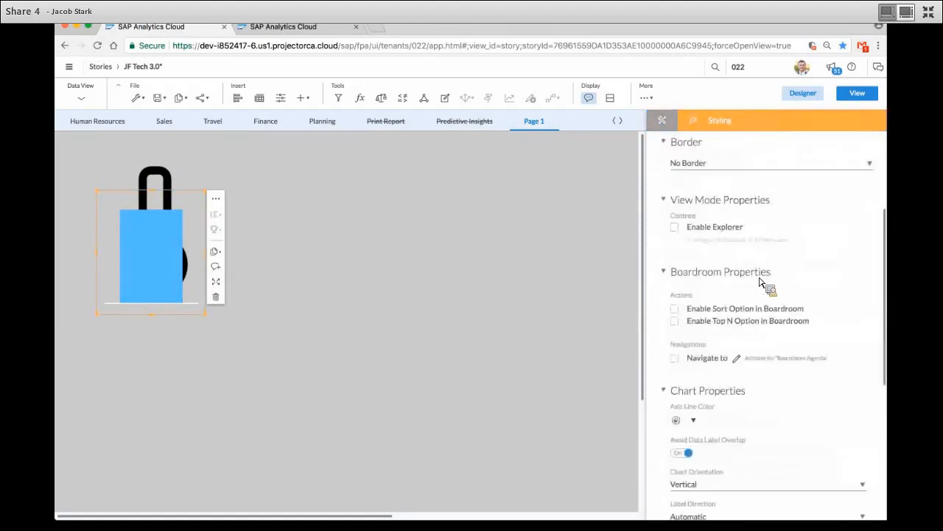
{"action": "scroll", "coordinate": [760, 281], "scroll_direction": "up", "scroll_amount": 5}
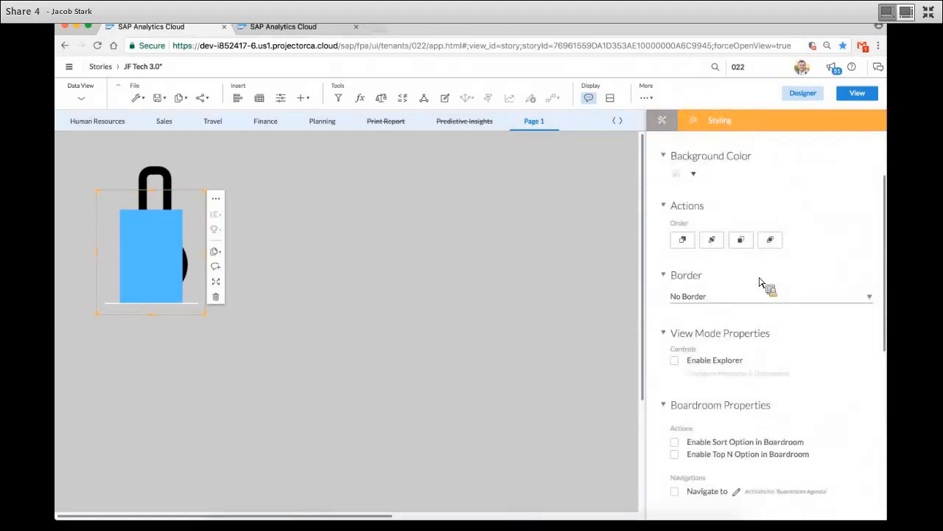
{"action": "left_click", "coordinate": [711, 280]}
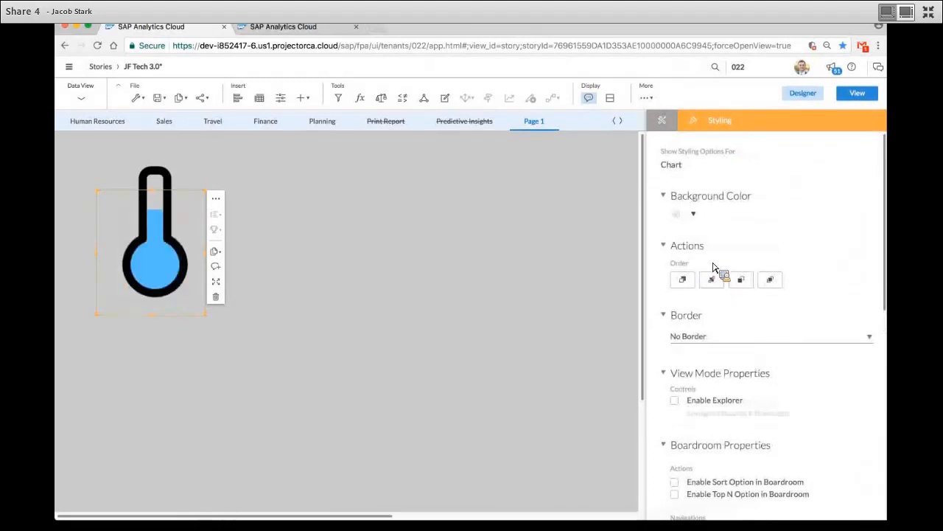
{"action": "left_click", "coordinate": [525, 245]}
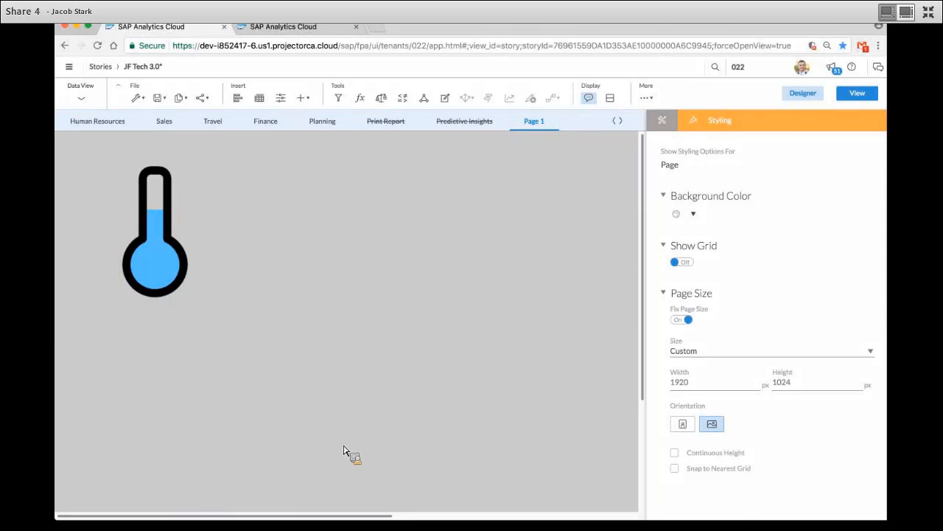
Step: Move the thermometer image slightly down over the blue bar
{"action": "left_click", "coordinate": [185, 204]}
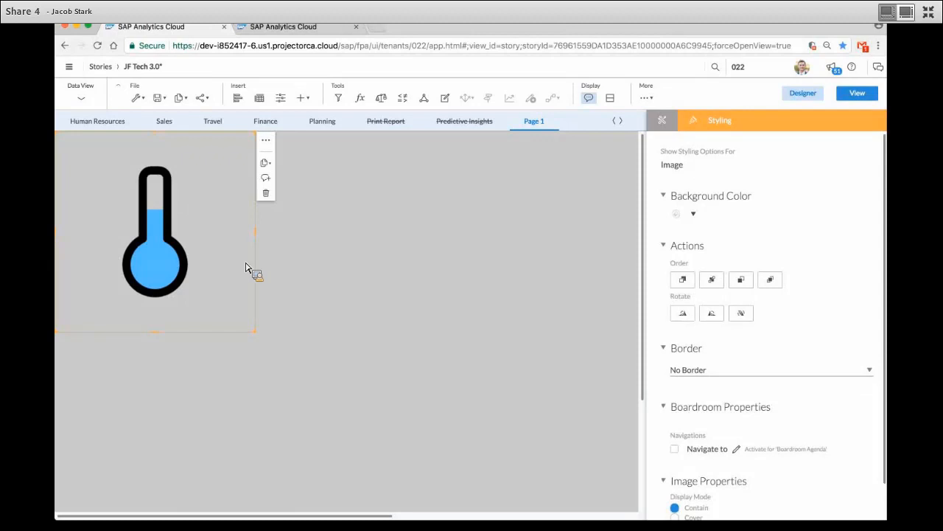
{"action": "left_click_drag", "start_coordinate": [245, 263], "coordinate": [259, 281]}
{"action": "left_click", "coordinate": [414, 343]}
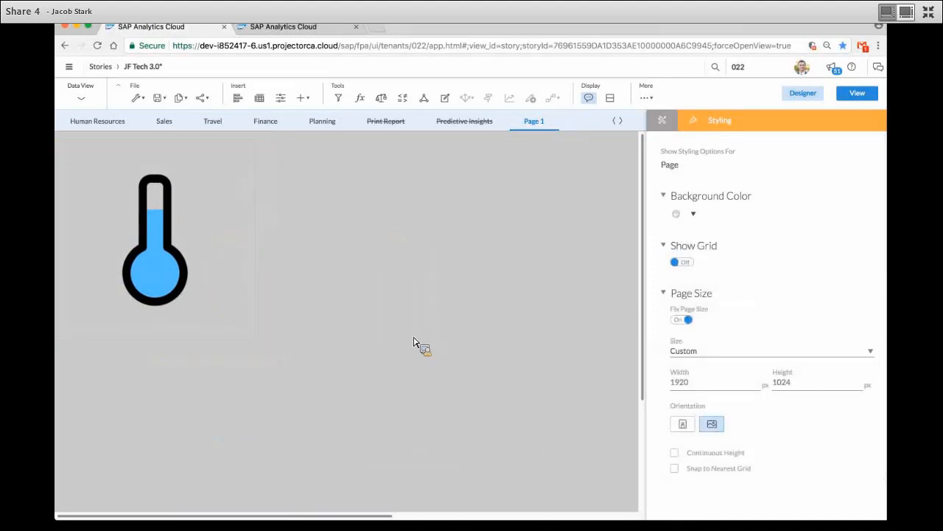
{"action": "left_click", "coordinate": [179, 200]}
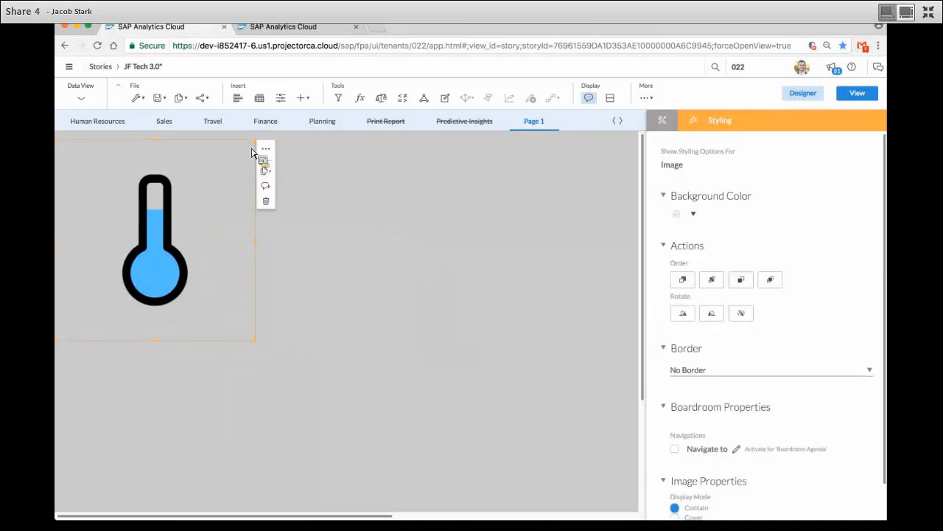
{"action": "left_click", "coordinate": [299, 179]}
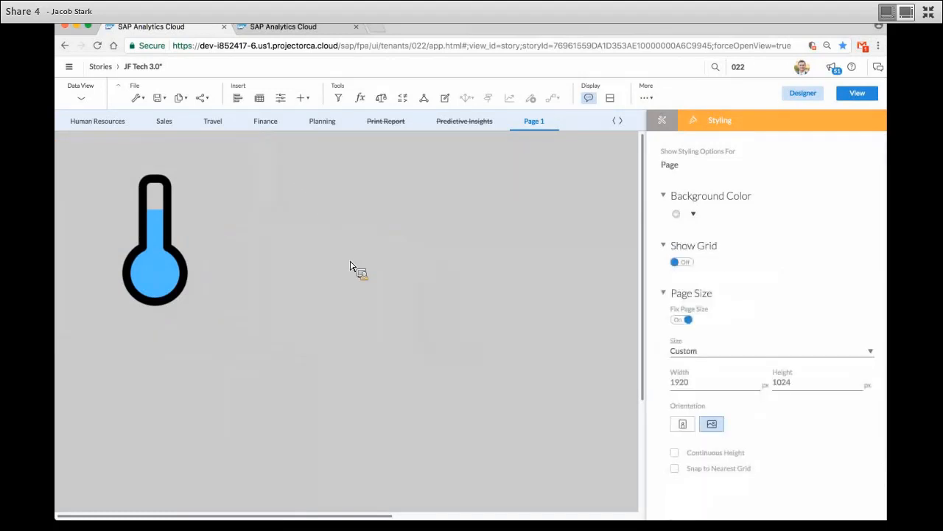
Step: Insert the black circular JF logo from the image library onto the page
{"action": "left_click", "coordinate": [302, 98]}
{"action": "left_click", "coordinate": [320, 134]}
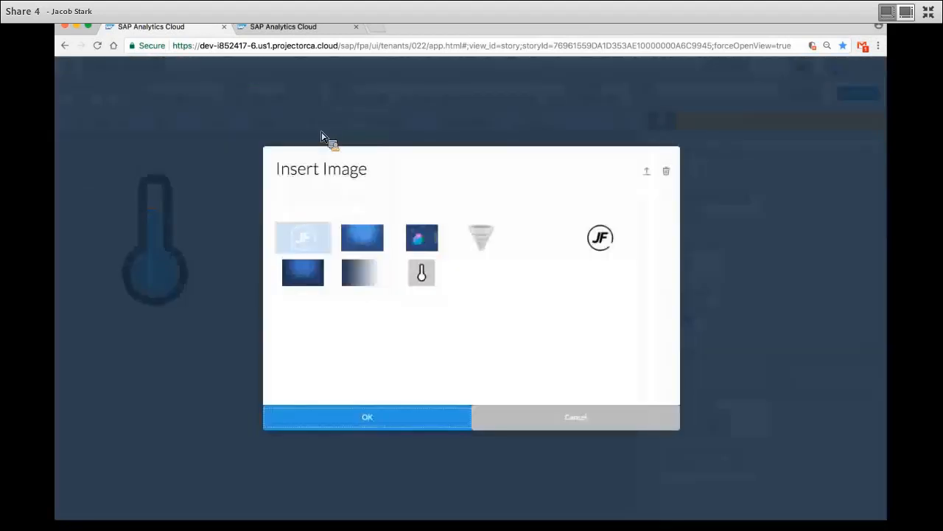
{"action": "left_click", "coordinate": [601, 240]}
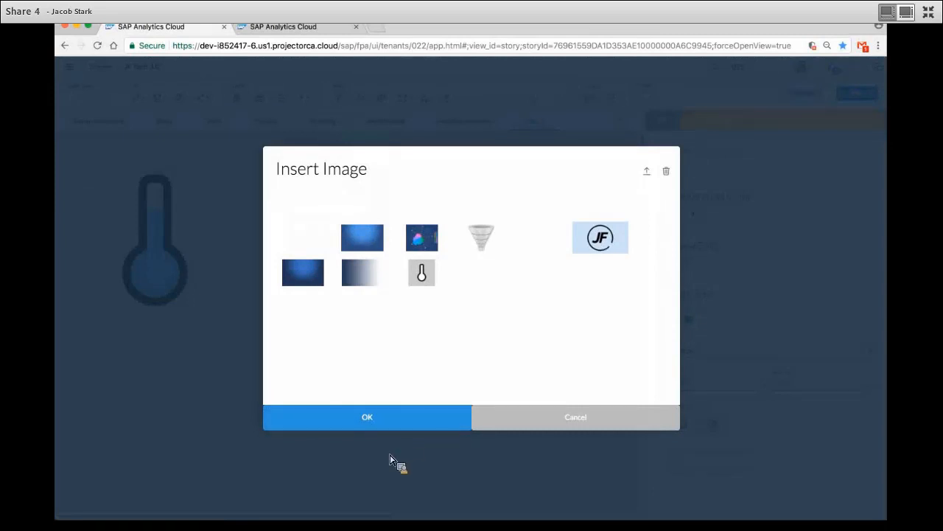
{"action": "left_click", "coordinate": [398, 420]}
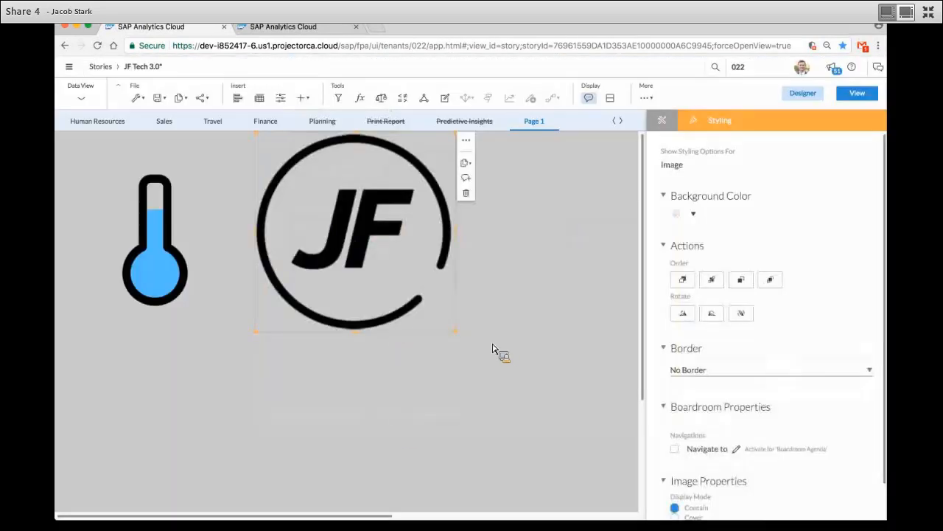
Step: Shrink the JF logo to about 96 × 64 and place it beside the thermometer's bulb
{"action": "left_click_drag", "start_coordinate": [456, 330], "coordinate": [372, 349]}
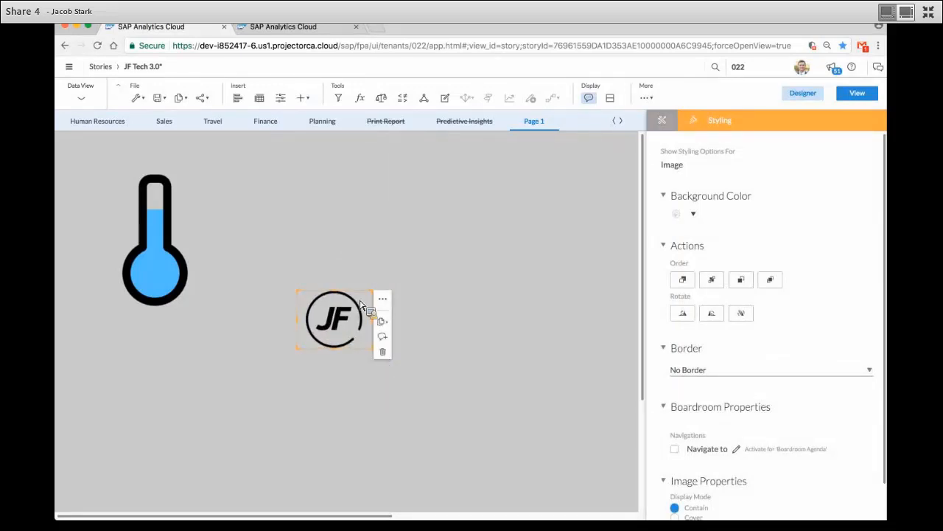
{"action": "left_click_drag", "start_coordinate": [359, 295], "coordinate": [342, 296]}
{"action": "left_click", "coordinate": [348, 299]}
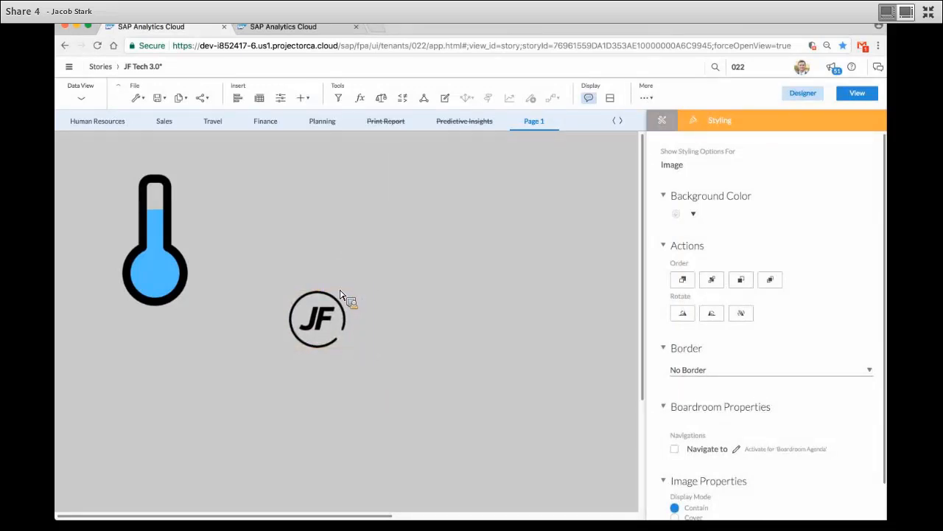
{"action": "left_click", "coordinate": [324, 301]}
{"action": "left_click_drag", "start_coordinate": [347, 298], "coordinate": [314, 280]}
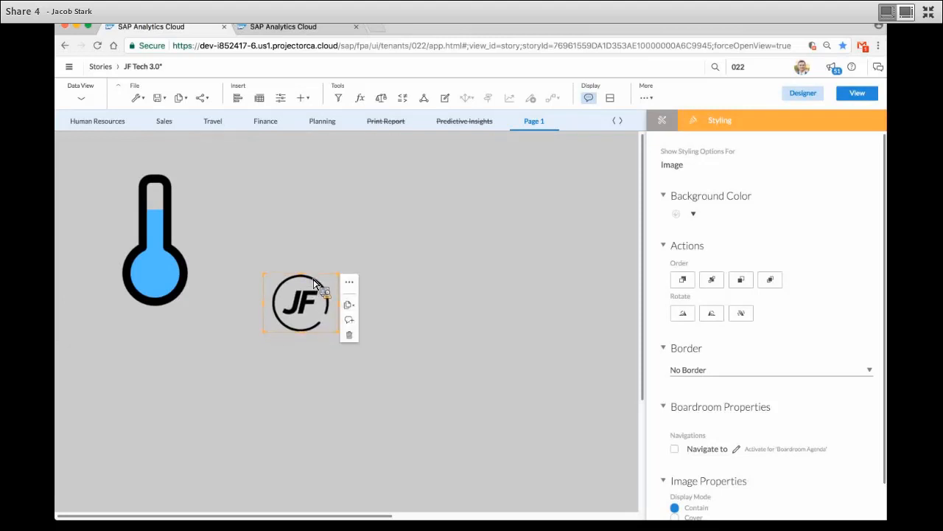
{"action": "left_click_drag", "start_coordinate": [339, 332], "coordinate": [327, 314]}
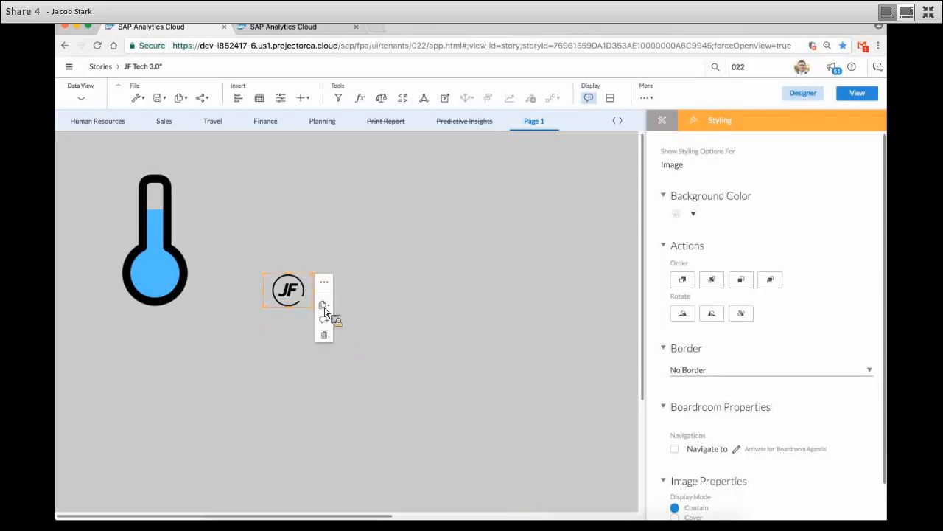
{"action": "left_click", "coordinate": [379, 290]}
Step: Insert the basic square shape, then shrink it to about the logo's size and place it beside the JF logo
{"action": "left_click", "coordinate": [303, 98]}
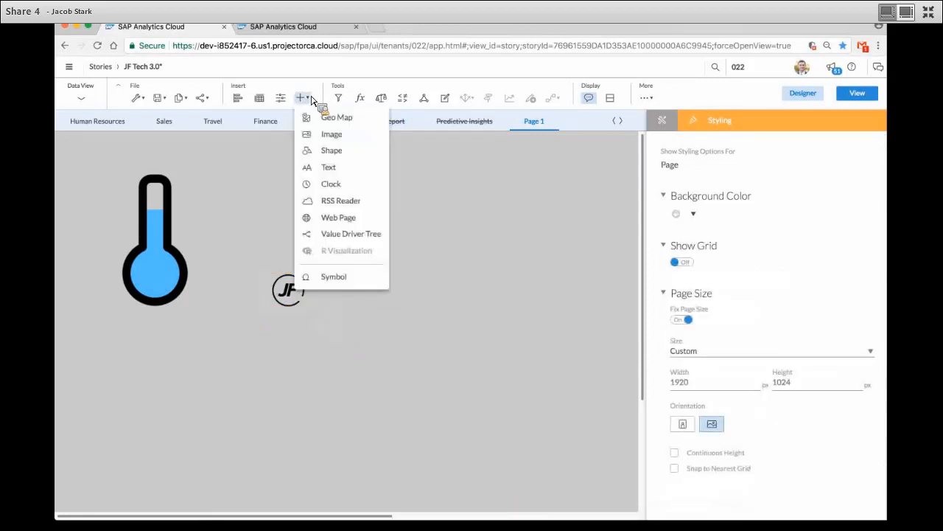
{"action": "left_click", "coordinate": [326, 155]}
{"action": "left_click", "coordinate": [413, 309]}
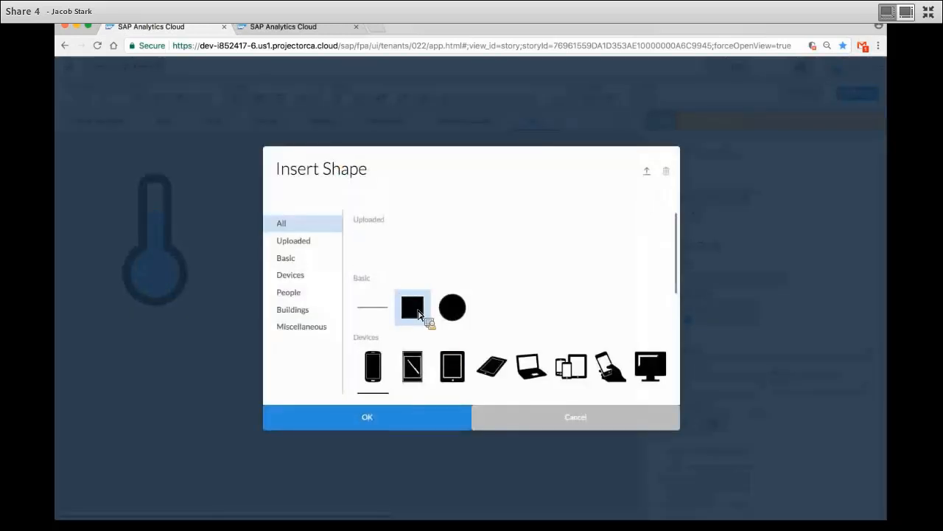
{"action": "left_click", "coordinate": [367, 416]}
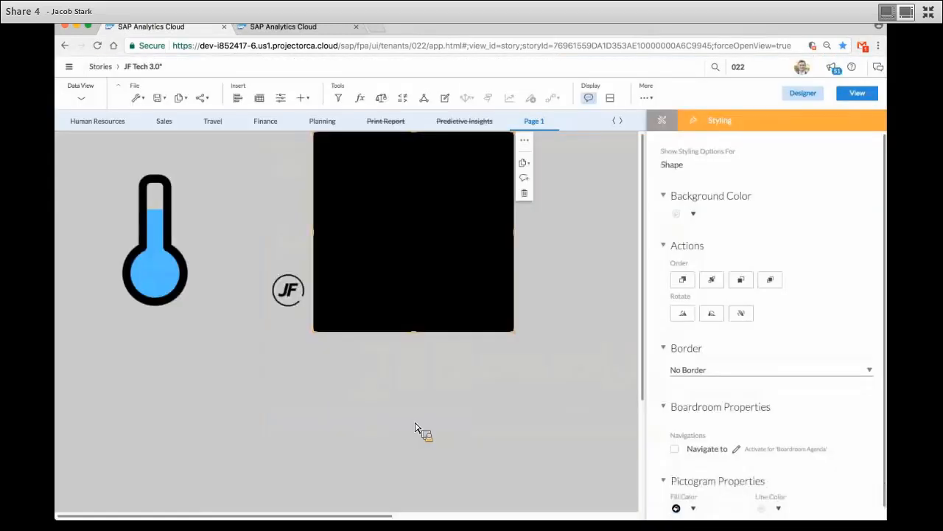
{"action": "left_click_drag", "start_coordinate": [397, 282], "coordinate": [362, 282]}
{"action": "left_click", "coordinate": [375, 266]}
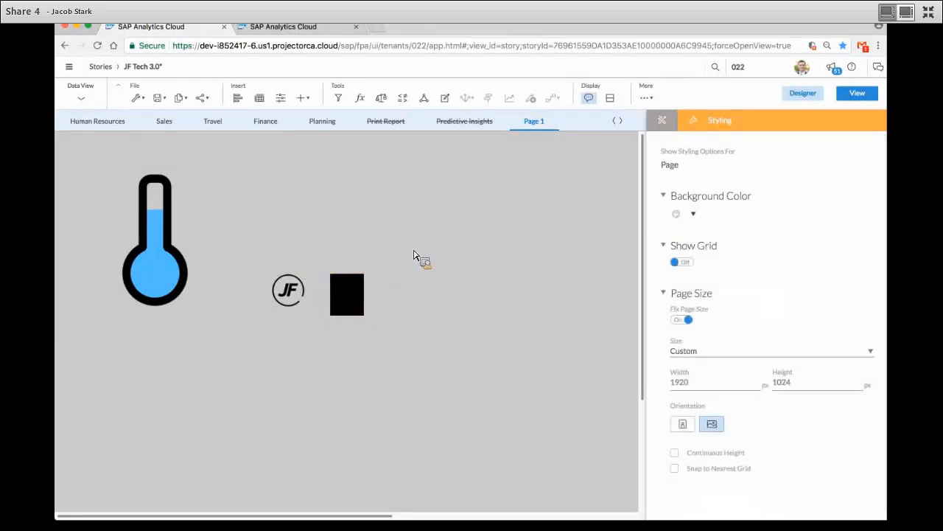
Step: Group the JF logo with the black square and adjust the grouped logo to about 64 × 48, rotated 9.7 degrees, at X 20, Y 12
{"action": "left_click_drag", "start_coordinate": [431, 243], "coordinate": [256, 372]}
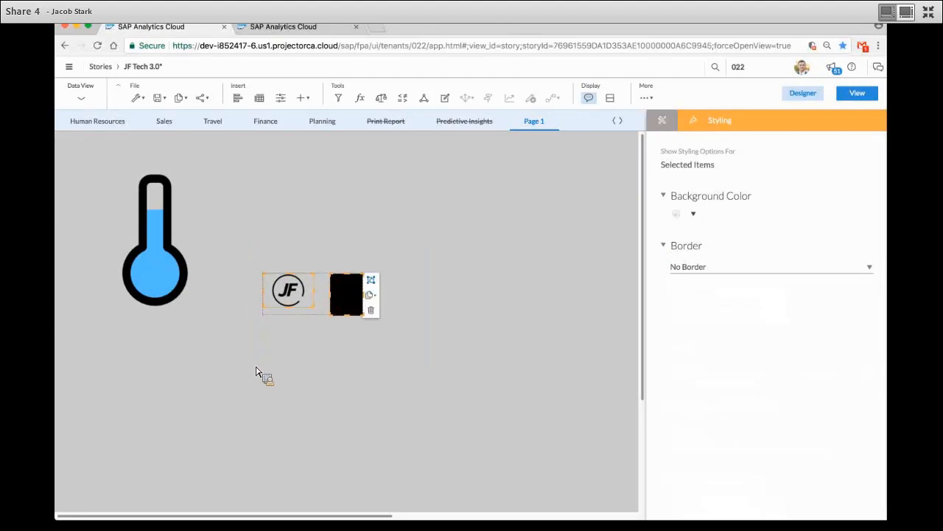
{"action": "left_click", "coordinate": [372, 279]}
{"action": "left_click", "coordinate": [293, 291]}
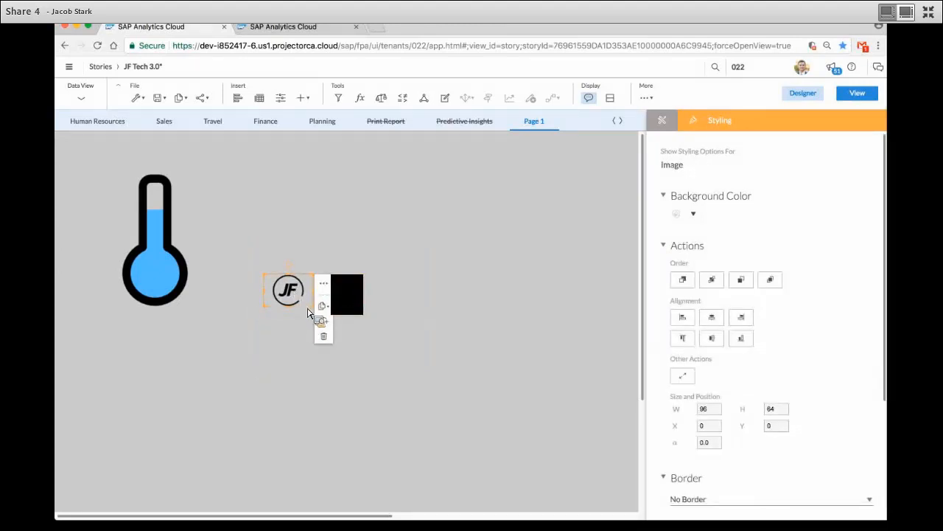
{"action": "left_click_drag", "start_coordinate": [308, 313], "coordinate": [335, 313]}
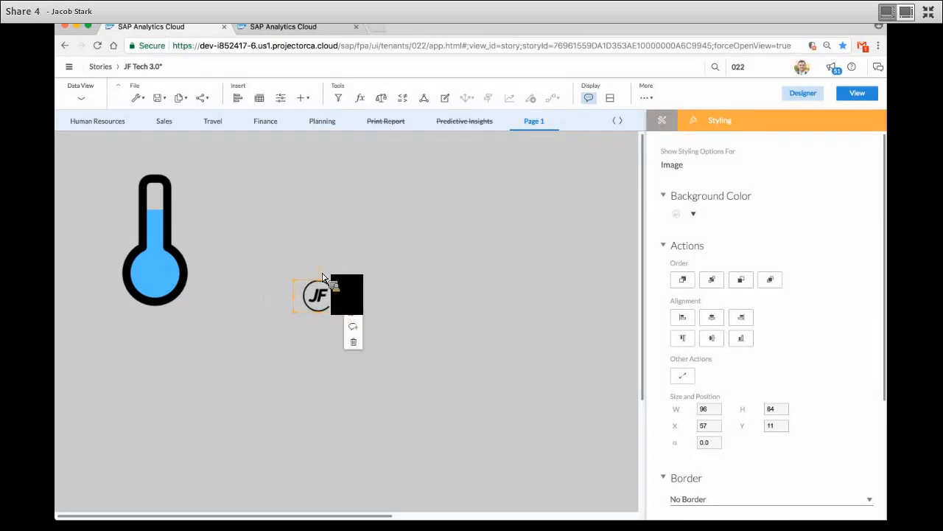
{"action": "mouse_move", "coordinate": [322, 277]}
{"action": "left_mouse_down"}
{"action": "mouse_move", "coordinate": [302, 291]}
{"action": "mouse_move", "coordinate": [319, 284]}
{"action": "left_mouse_up"}
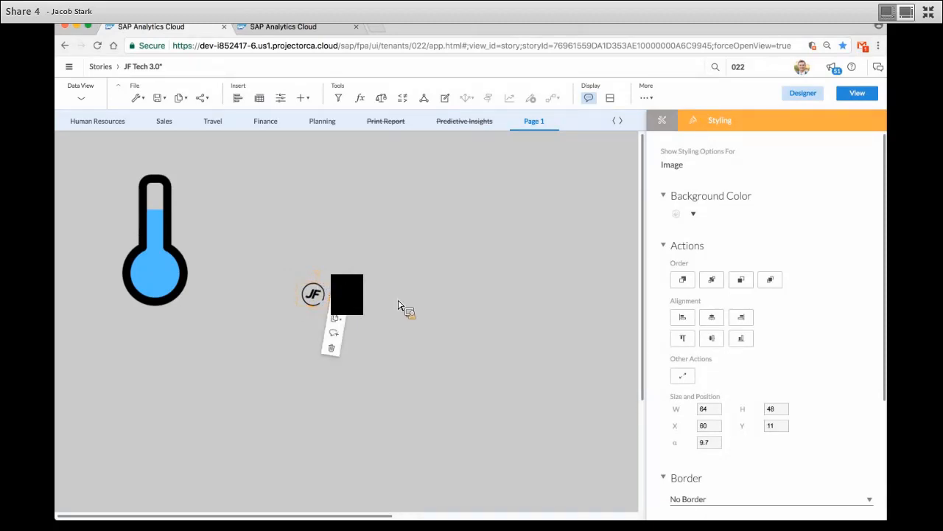
{"action": "left_click_drag", "start_coordinate": [320, 290], "coordinate": [301, 288]}
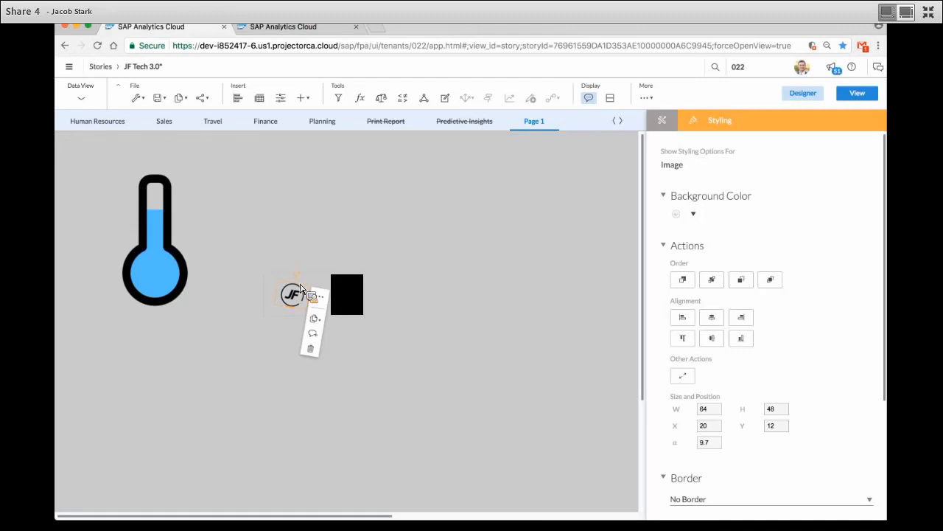
Step: Rotate the thermometer image repeatedly in 90-degree increments through full turns back to upright
{"action": "left_click", "coordinate": [193, 243]}
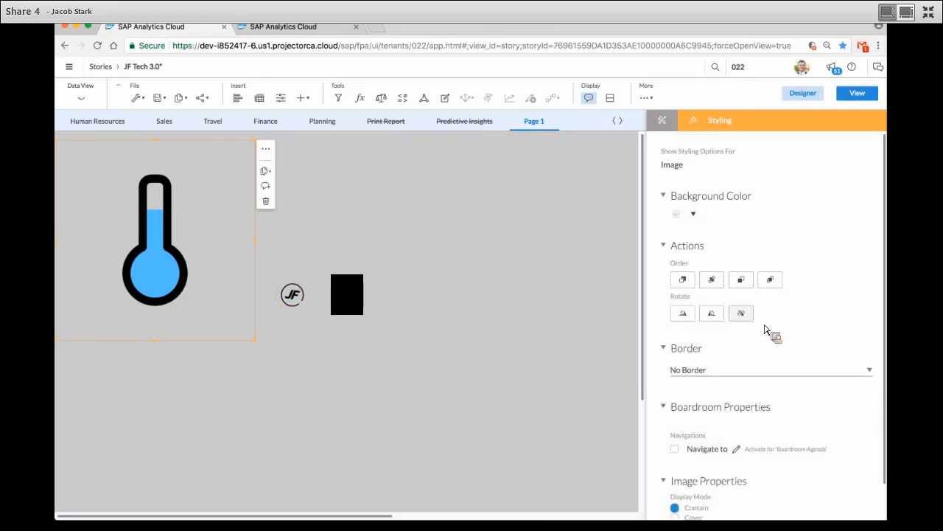
{"action": "left_click", "coordinate": [714, 313]}
{"action": "left_click", "coordinate": [715, 316]}
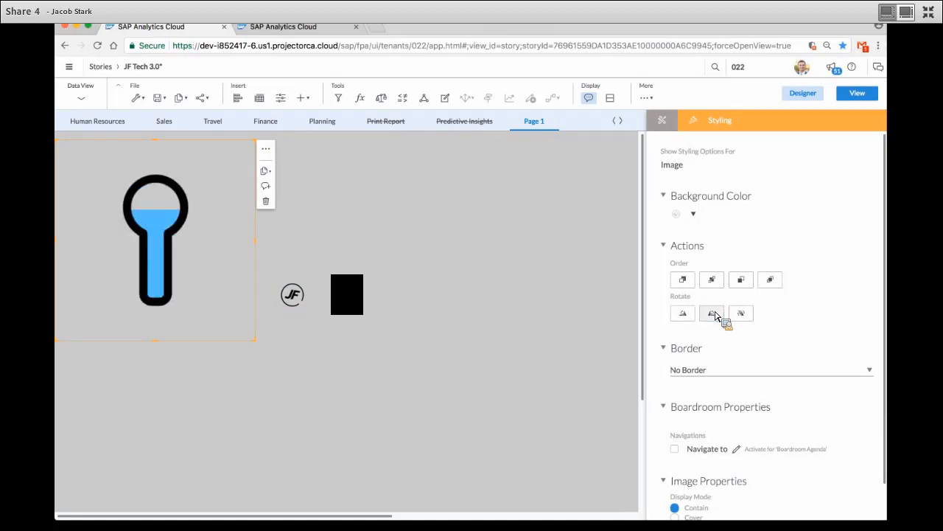
{"action": "left_click", "coordinate": [715, 316]}
{"action": "left_click", "coordinate": [715, 316]}
{"action": "left_click", "coordinate": [715, 315]}
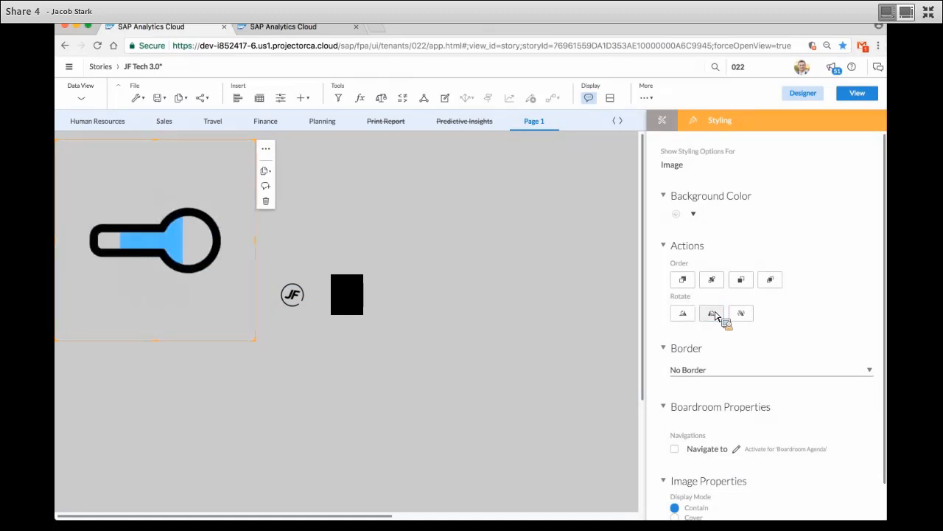
{"action": "left_click", "coordinate": [715, 315]}
{"action": "left_click", "coordinate": [715, 315]}
{"action": "left_click", "coordinate": [715, 316]}
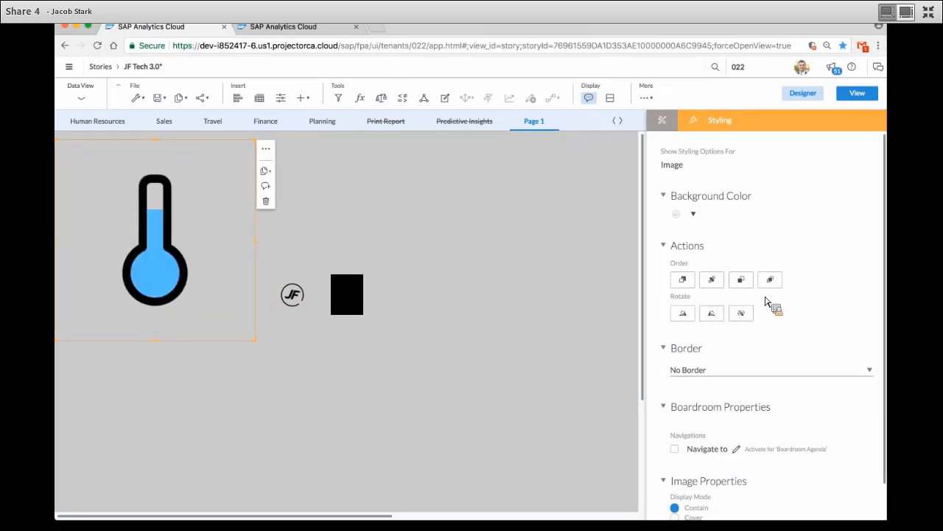
Step: Turn the thermometer image upside down and back upright
{"action": "left_click", "coordinate": [743, 315]}
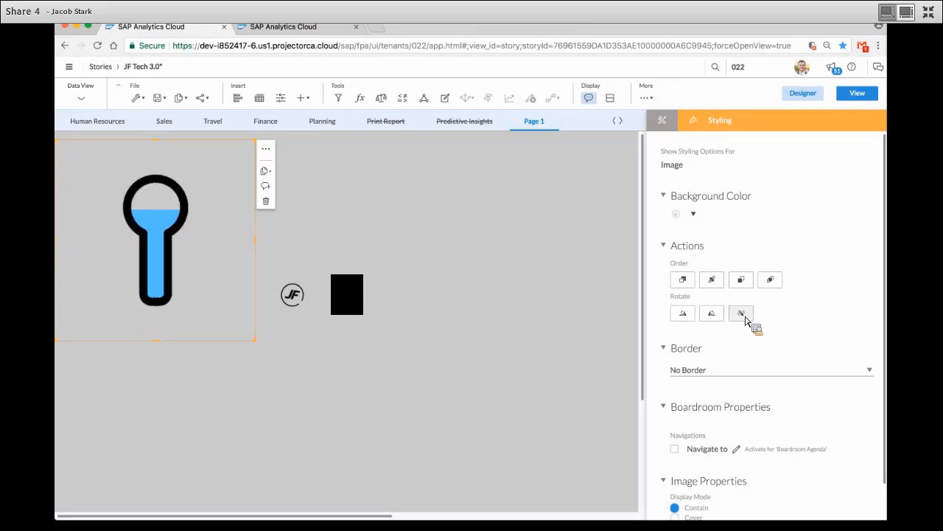
{"action": "left_click", "coordinate": [744, 317]}
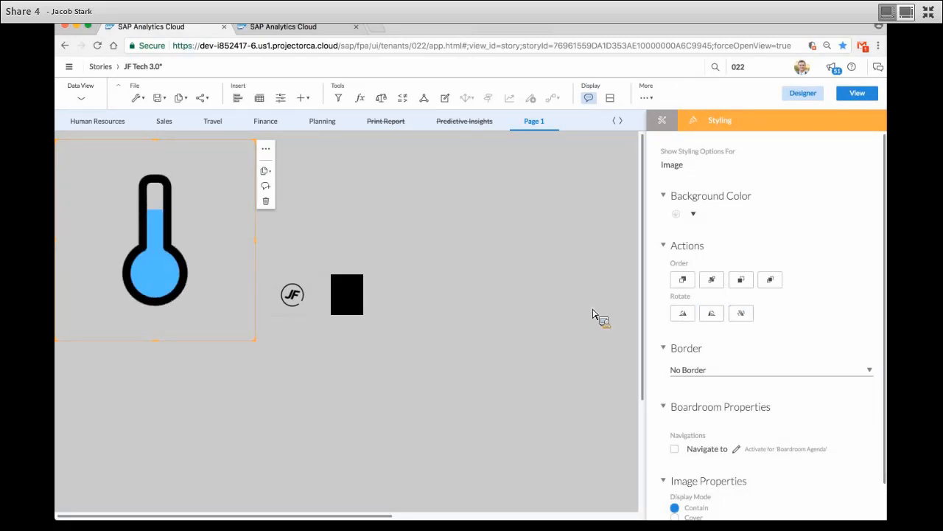
Step: Move the grouped JF logo and black square slightly away from the thermometer, and select the JF logo within the group
{"action": "left_click", "coordinate": [295, 296]}
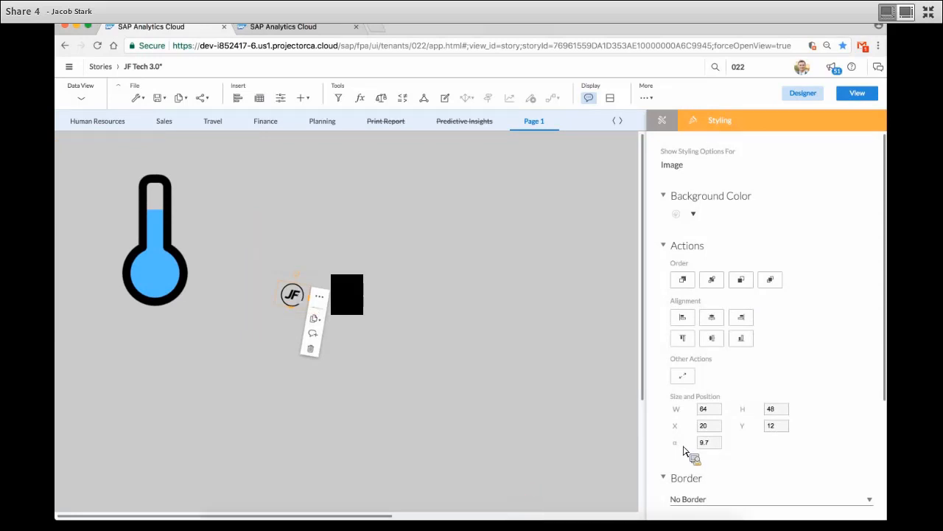
{"action": "left_click", "coordinate": [304, 284]}
{"action": "left_click_drag", "start_coordinate": [297, 278], "coordinate": [304, 282]}
{"action": "left_click", "coordinate": [309, 291]}
{"action": "left_click", "coordinate": [311, 282]}
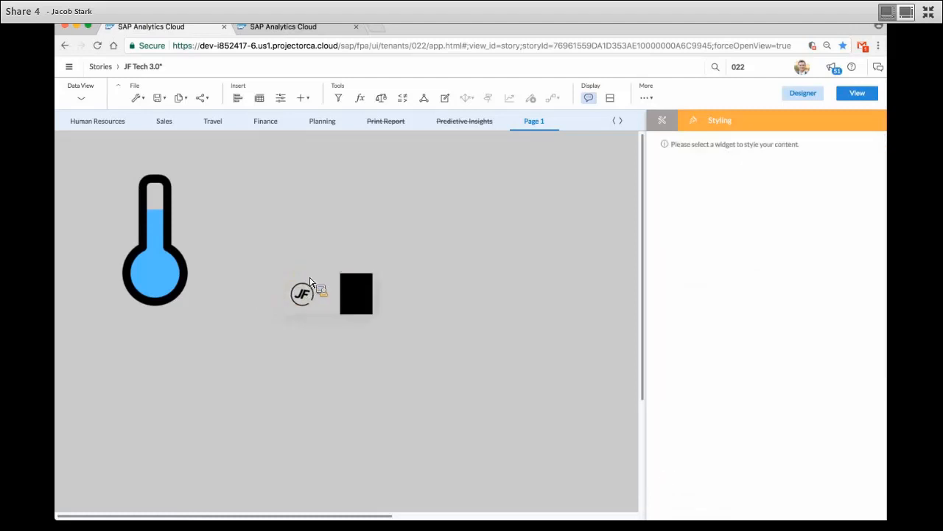
{"action": "left_click", "coordinate": [310, 291]}
{"action": "left_click", "coordinate": [311, 284]}
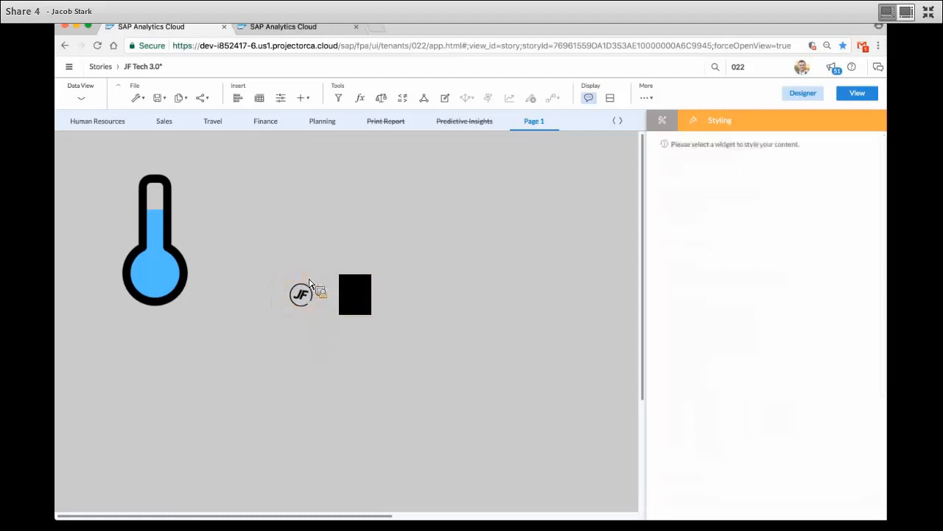
{"action": "left_click", "coordinate": [312, 285]}
{"action": "left_click", "coordinate": [311, 295]}
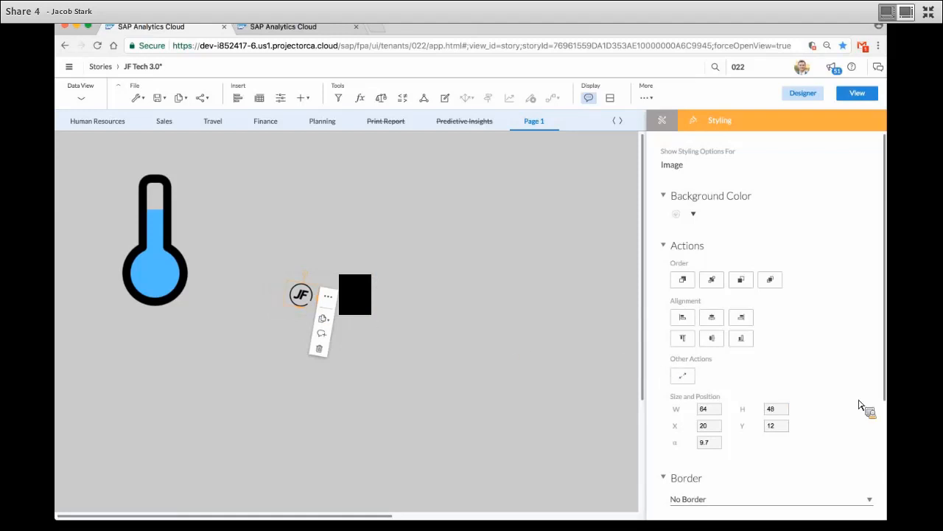
Step: Fine-tune the JF logo's horizontal position within its group to X 26
{"action": "scroll", "coordinate": [860, 406], "scroll_direction": "down", "scroll_amount": 1}
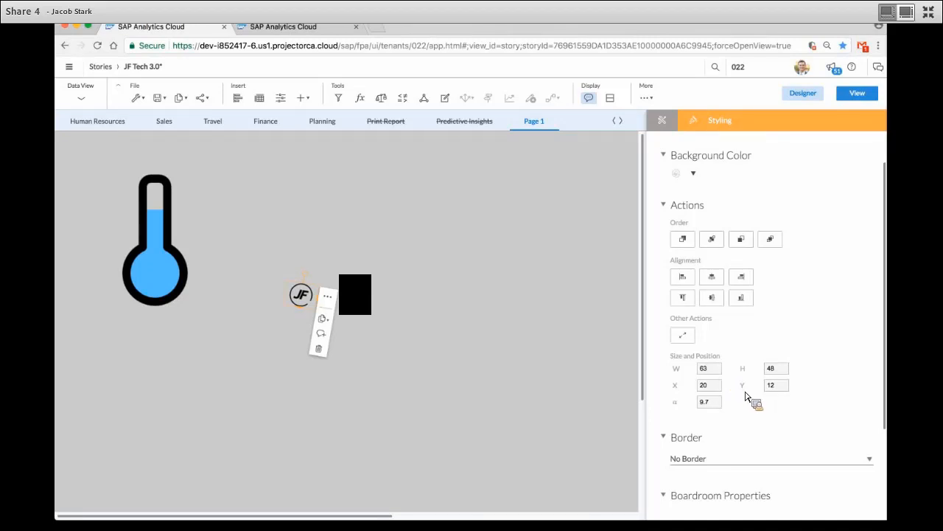
{"action": "left_click", "coordinate": [714, 389]}
{"action": "key", "text": "Up"}
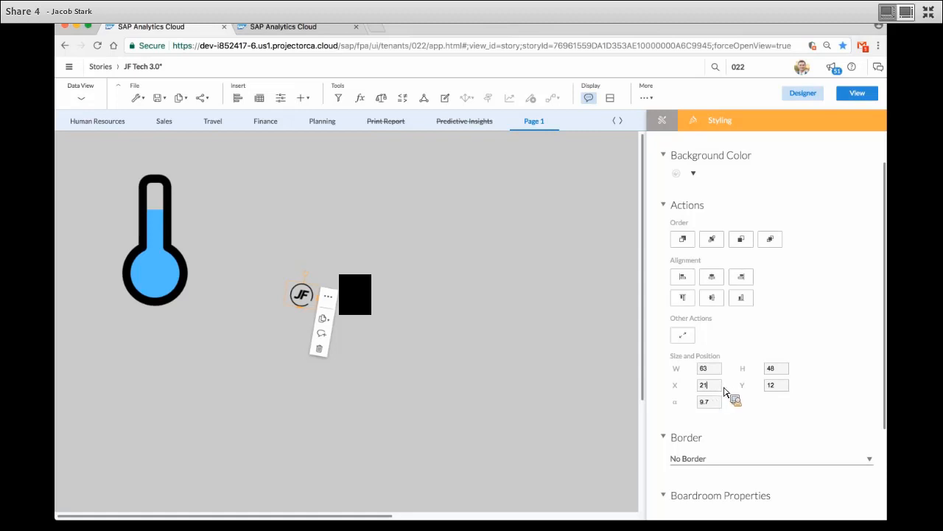
{"action": "key", "text": "Return"}
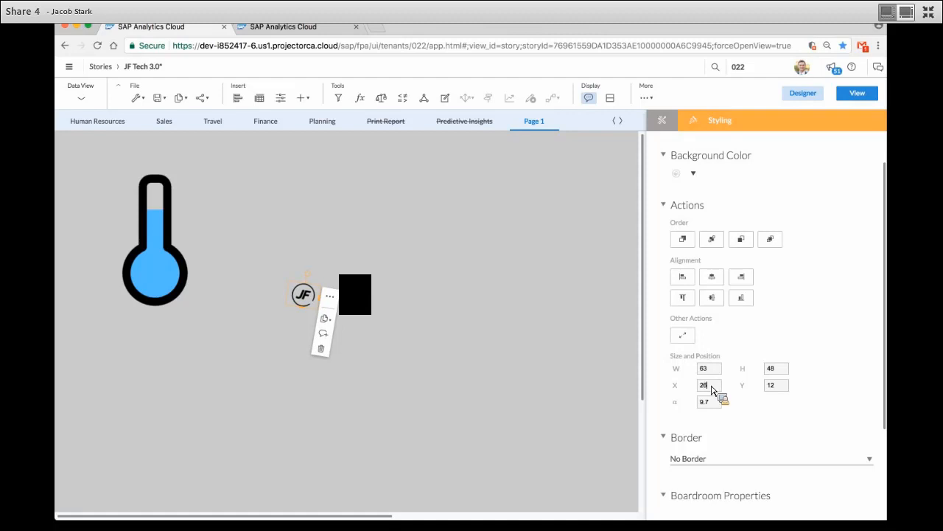
{"action": "left_click", "coordinate": [620, 381]}
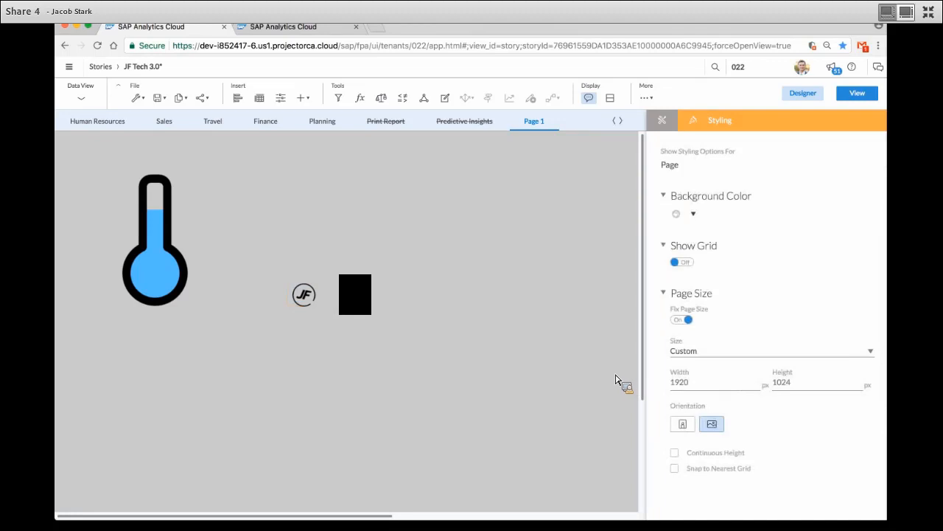
Step: Copy the thermometer image together with its blue bar chart and paste both into a new responsive page
{"action": "left_click", "coordinate": [162, 243]}
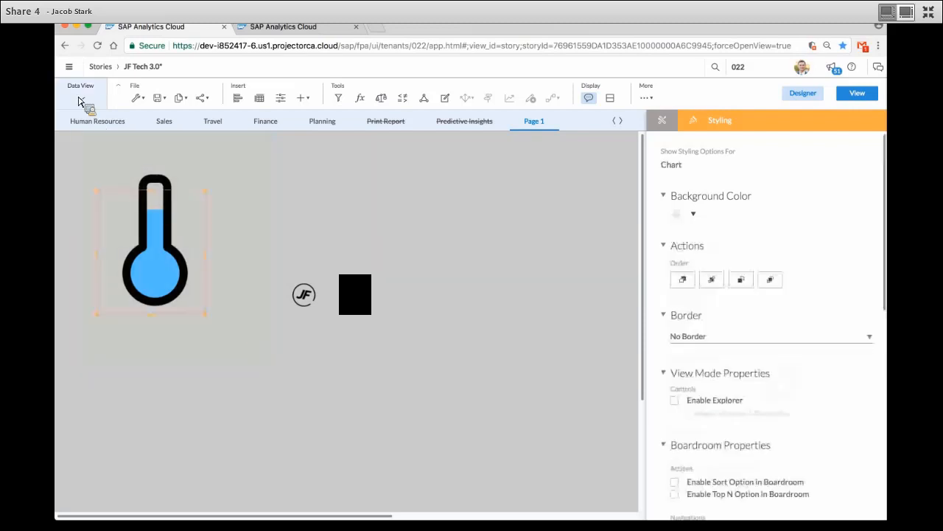
{"action": "left_click_drag", "start_coordinate": [309, 400], "coordinate": [59, 88]}
{"action": "key", "text": "ctrl+c"}
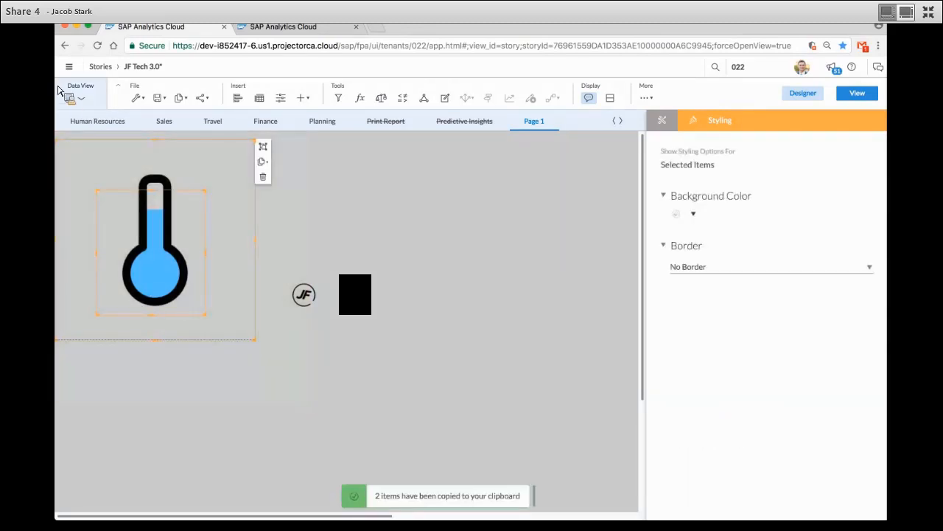
{"action": "left_click", "coordinate": [573, 122]}
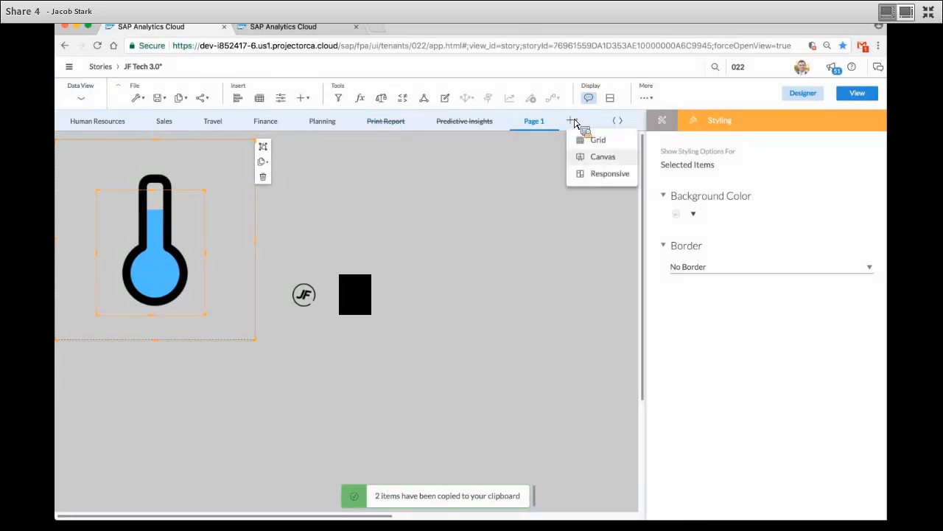
{"action": "left_click", "coordinate": [599, 175]}
{"action": "key", "text": "ctrl+v"}
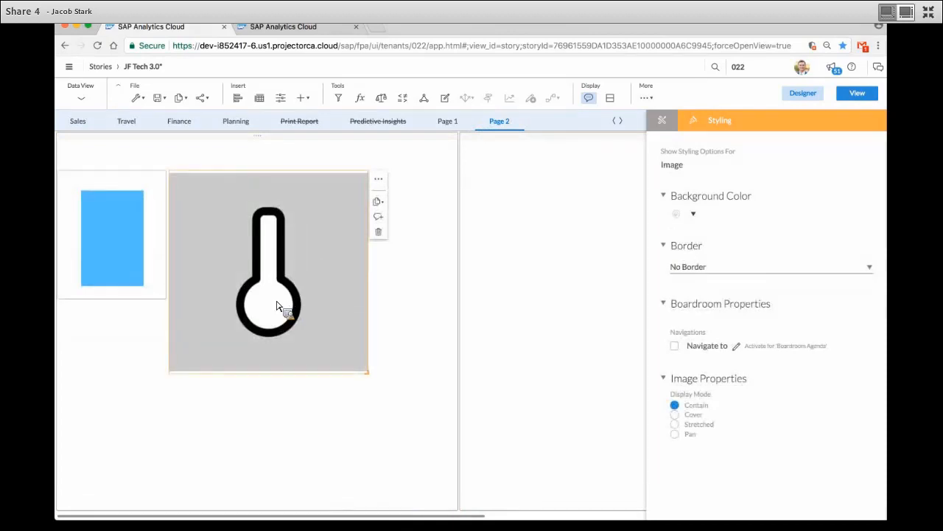
Step: Try shifting the pasted thermometer image around the blue chart in the responsive lane, leaving it beside the chart
{"action": "left_click", "coordinate": [156, 277]}
{"action": "left_click", "coordinate": [234, 222]}
{"action": "left_click", "coordinate": [251, 172]}
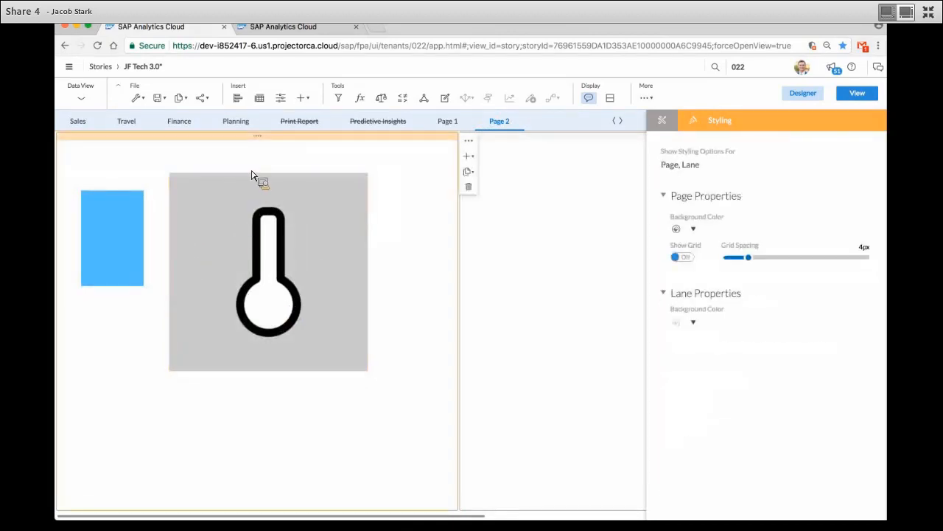
{"action": "left_click", "coordinate": [243, 180]}
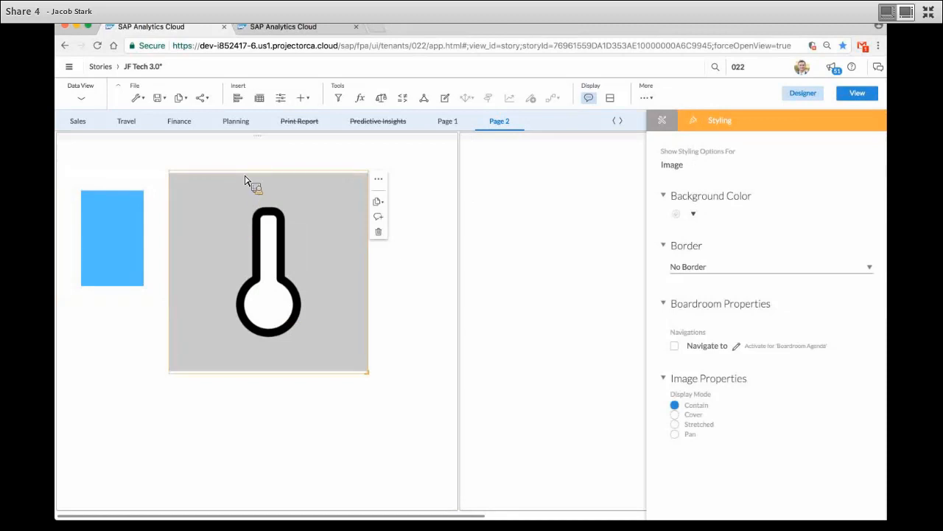
{"action": "left_click_drag", "start_coordinate": [245, 181], "coordinate": [263, 352]}
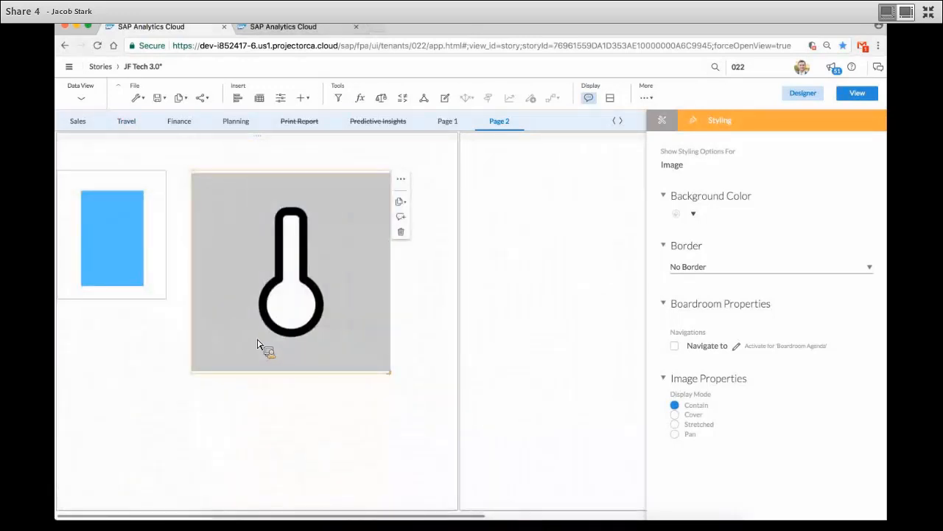
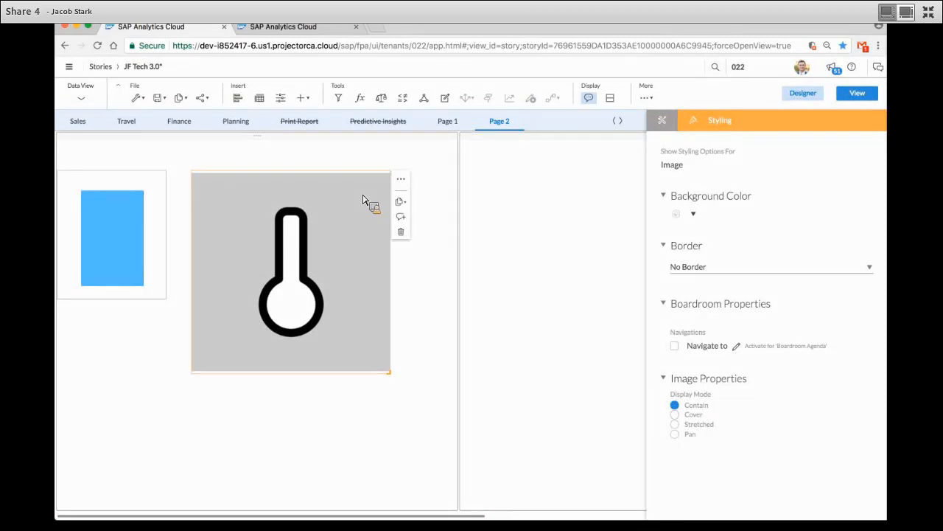
{"action": "left_click", "coordinate": [134, 207]}
{"action": "left_click", "coordinate": [273, 229]}
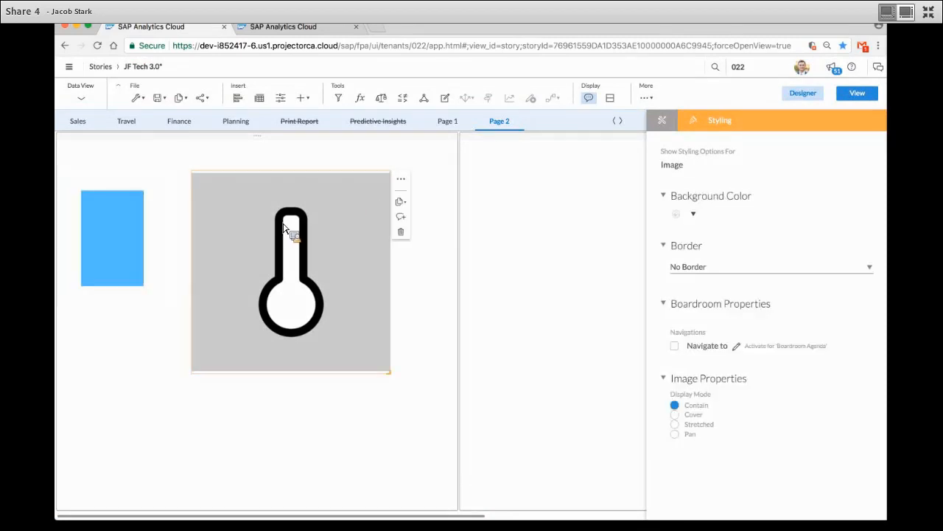
{"action": "left_click", "coordinate": [180, 204]}
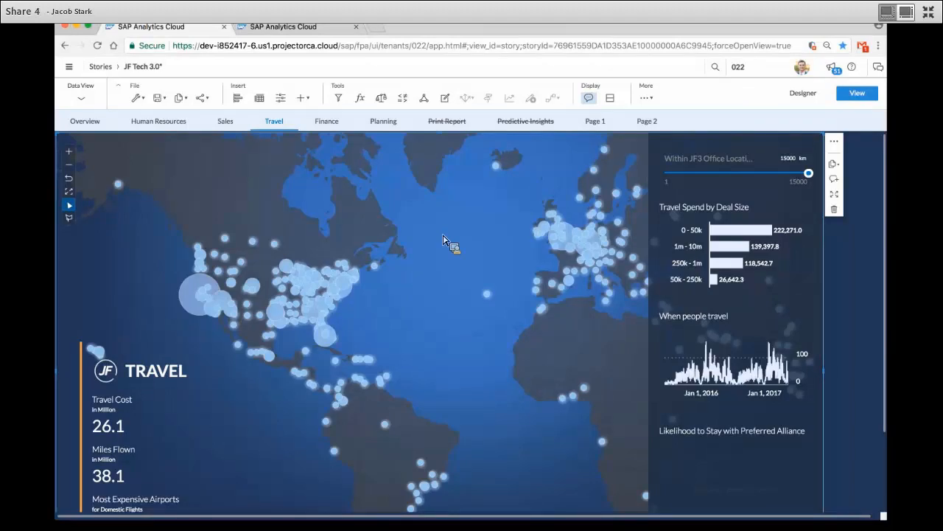
Step: Zoom into the Travel page's map and examine the trip location bubbles across the United States
{"action": "left_click", "coordinate": [69, 152]}
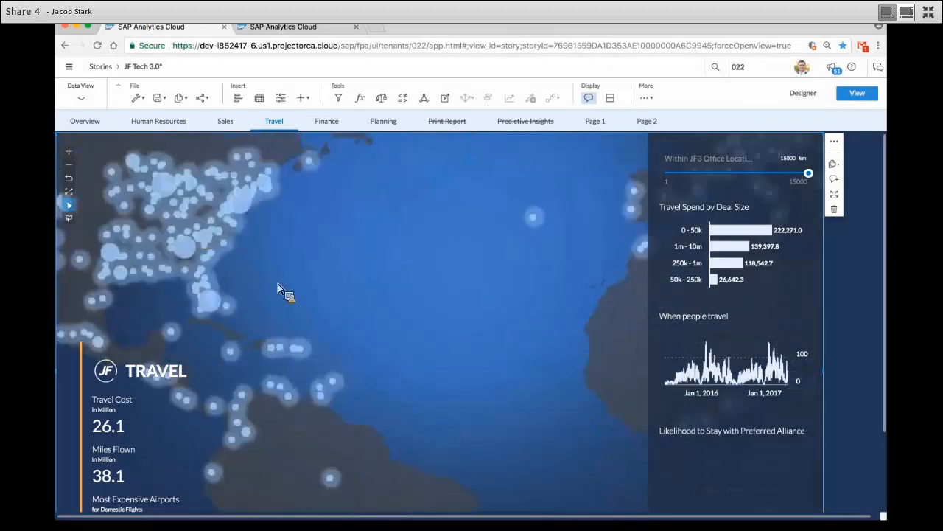
{"action": "left_click_drag", "start_coordinate": [296, 277], "coordinate": [509, 362]}
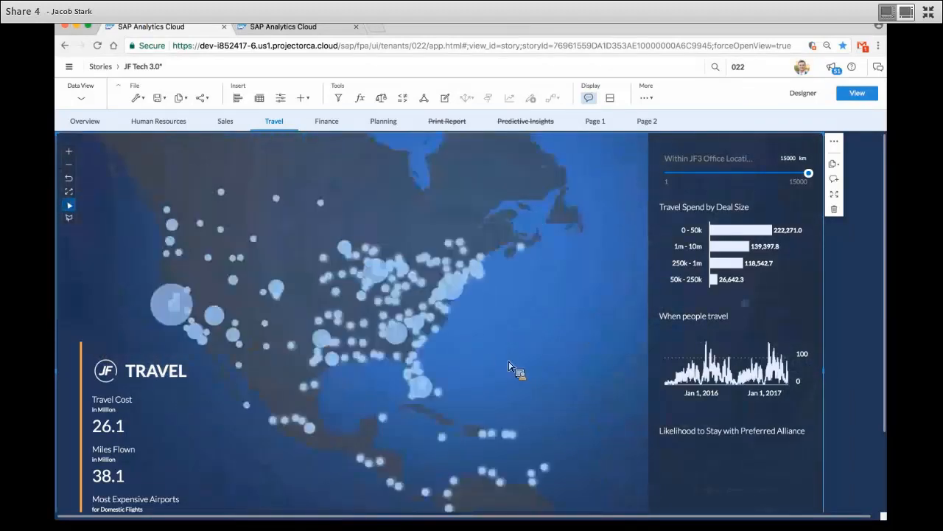
{"action": "left_click", "coordinate": [69, 151]}
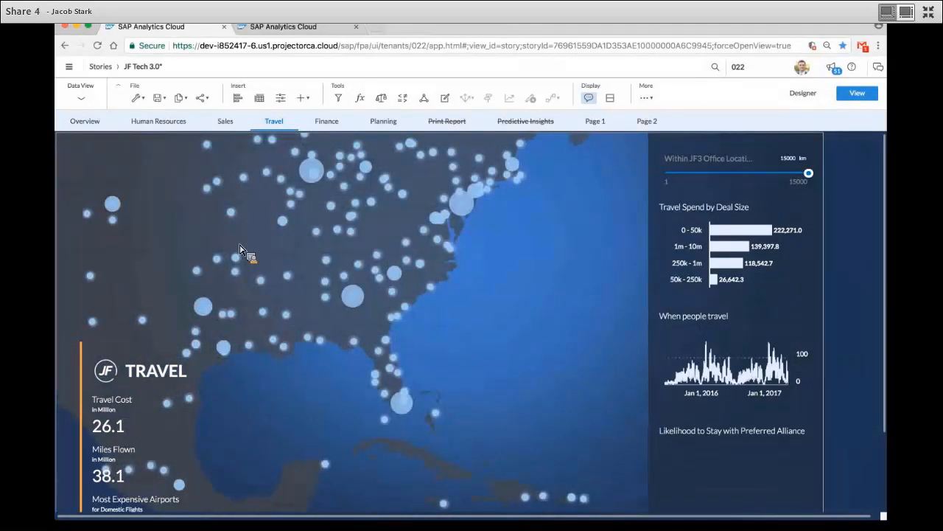
{"action": "key", "text": "Up"}
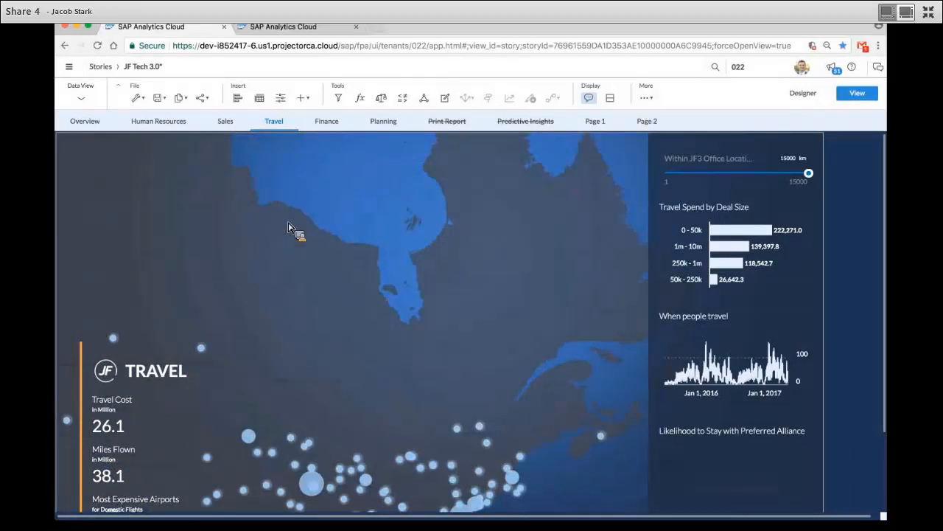
{"action": "left_click_drag", "start_coordinate": [331, 432], "coordinate": [390, 184]}
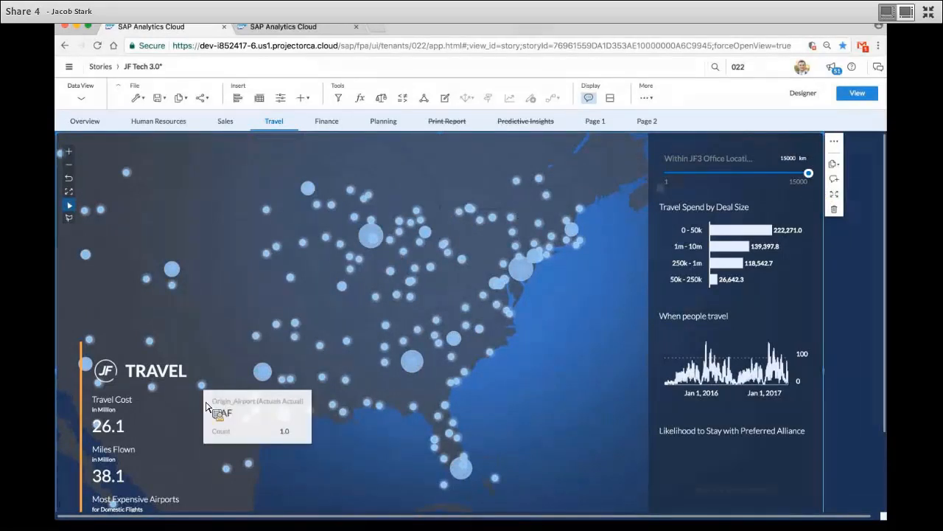
Step: Open the Travel map's layer settings and view the layer types available for the Glow layer
{"action": "left_click", "coordinate": [799, 99]}
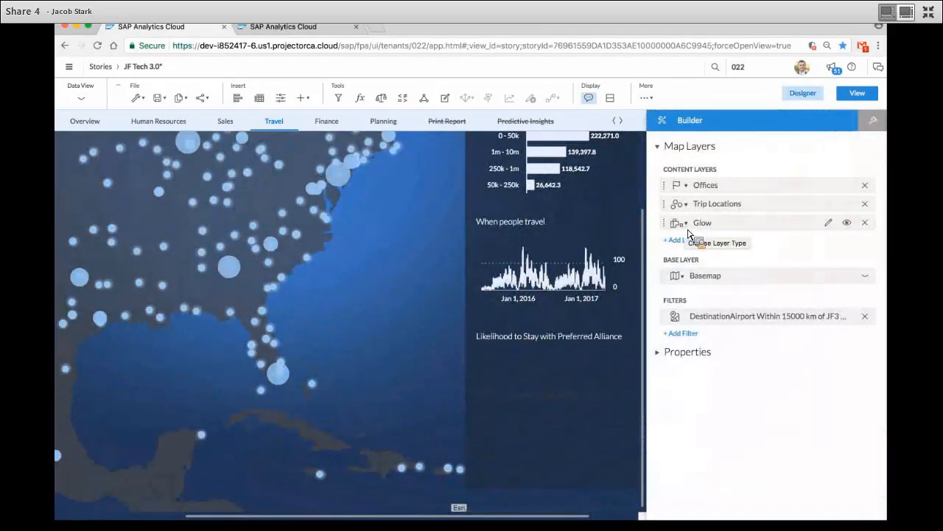
{"action": "left_click", "coordinate": [688, 236]}
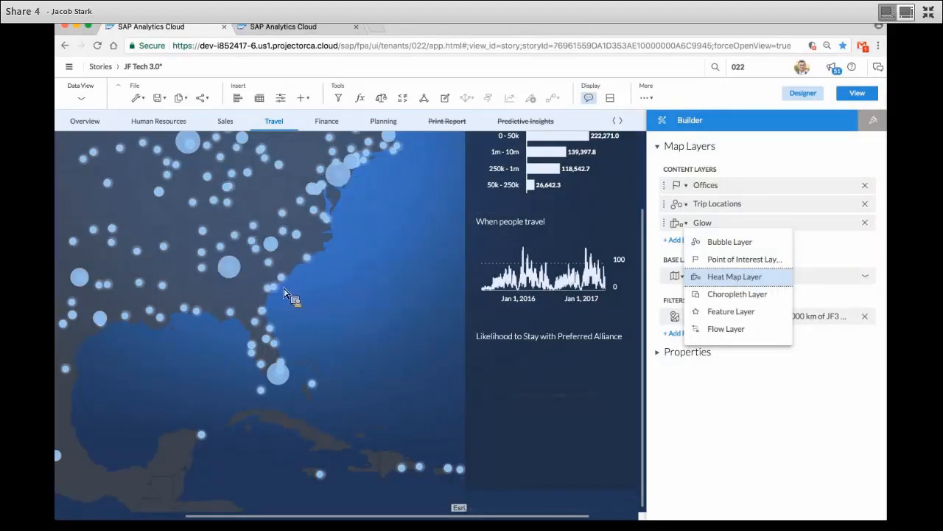
Step: Hide the Glow layer over the western United States to compare the bubbles without it, and show it again
{"action": "left_click_drag", "start_coordinate": [120, 201], "coordinate": [301, 282]}
{"action": "scroll", "coordinate": [192, 244], "scroll_direction": "left", "scroll_amount": 3}
{"action": "scroll", "coordinate": [192, 244], "scroll_direction": "up", "scroll_amount": 2}
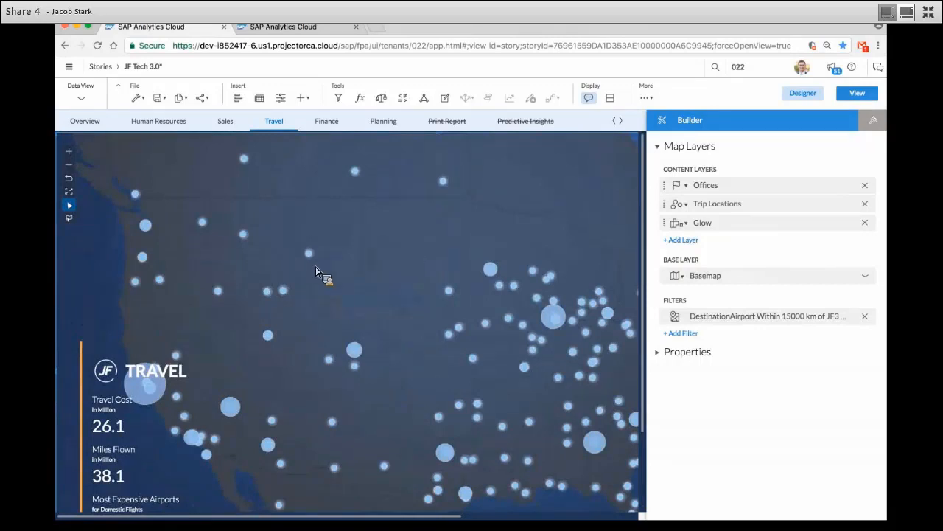
{"action": "mouse_move", "coordinate": [314, 260]}
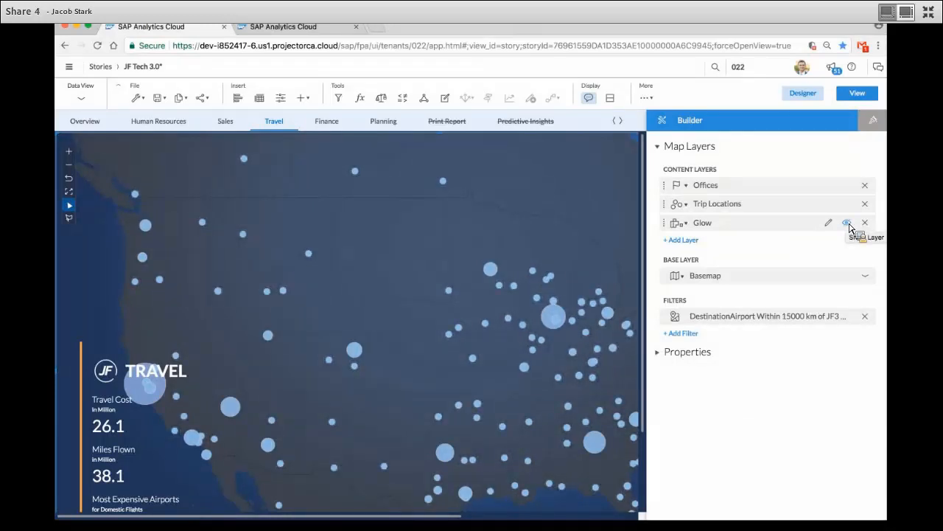
{"action": "left_click", "coordinate": [849, 225]}
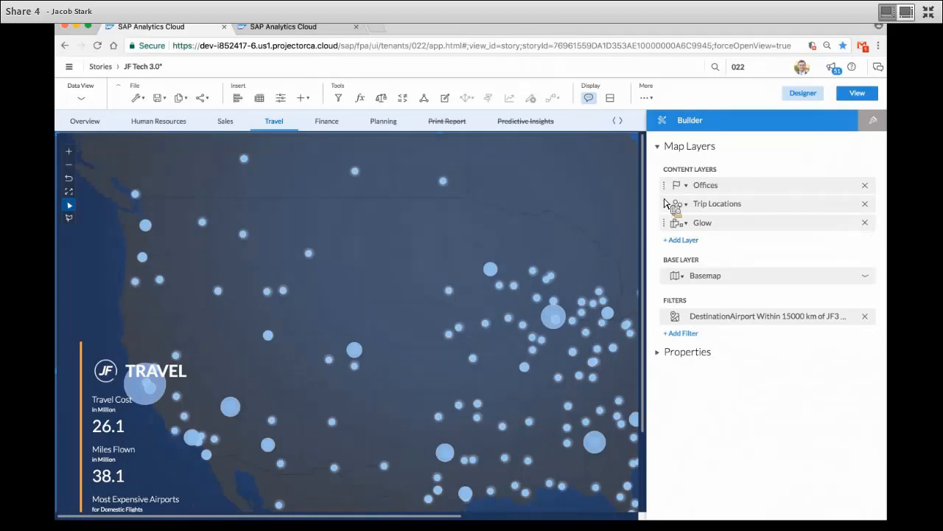
Step: Add a new Flow Layer to the Travel map with Origin_Airport as its origin location
{"action": "left_click_drag", "start_coordinate": [354, 211], "coordinate": [263, 184]}
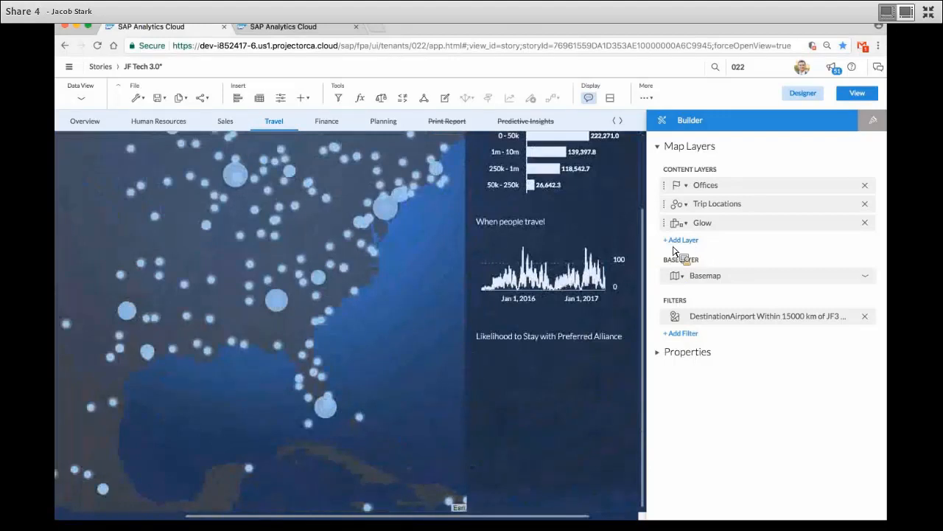
{"action": "left_click", "coordinate": [680, 240]}
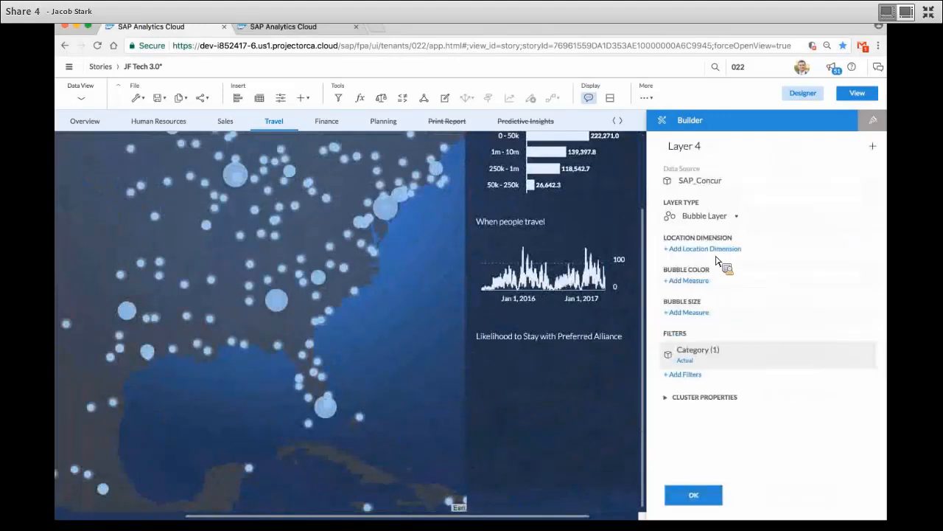
{"action": "left_click", "coordinate": [705, 216]}
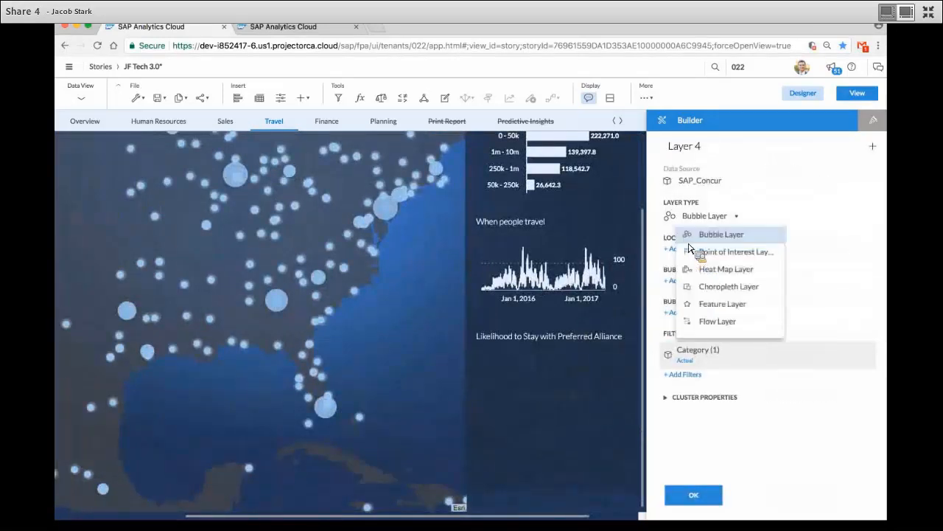
{"action": "left_click", "coordinate": [718, 321]}
{"action": "left_click", "coordinate": [713, 248]}
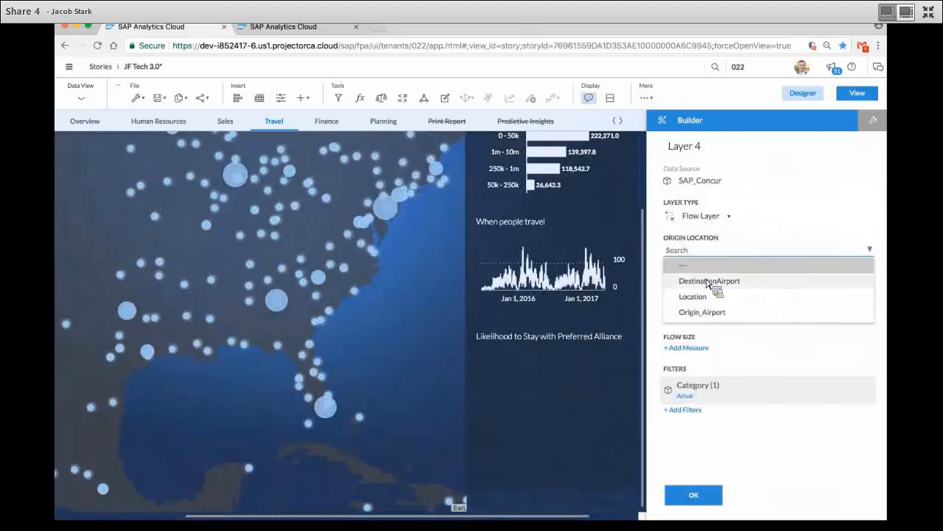
{"action": "left_click", "coordinate": [704, 317]}
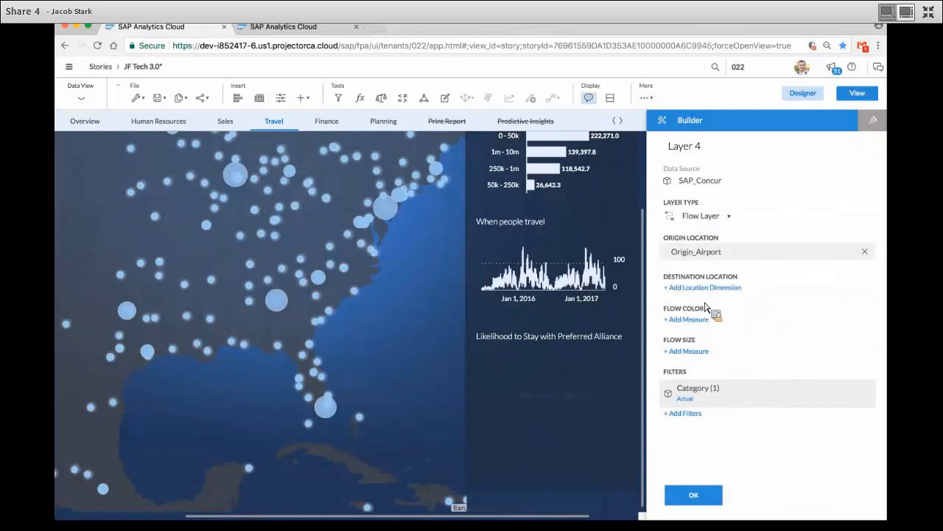
Step: Set DestinationAirport as the destination location of the Travel map's new Flow Layer and view the western United States
{"action": "left_click", "coordinate": [707, 290]}
{"action": "left_click", "coordinate": [708, 319]}
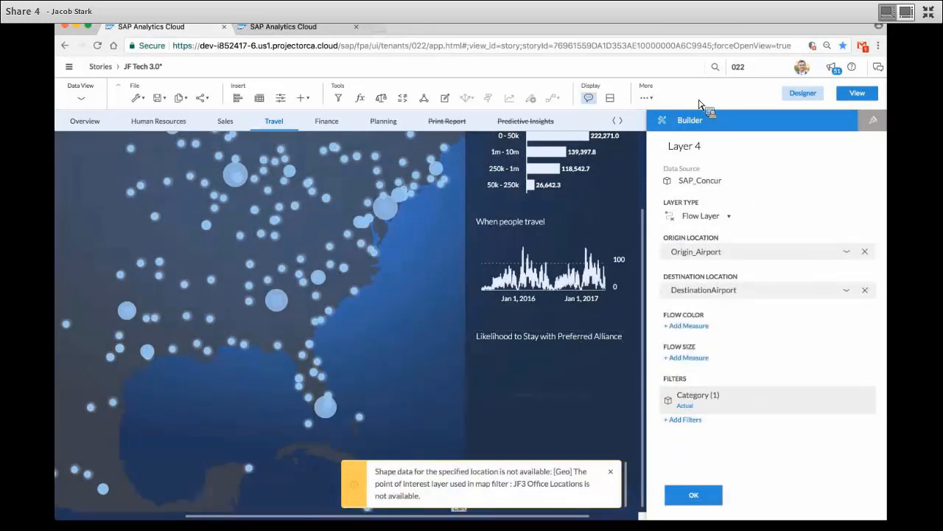
{"action": "mouse_move", "coordinate": [270, 276]}
{"action": "left_click_drag", "start_coordinate": [312, 282], "coordinate": [423, 352]}
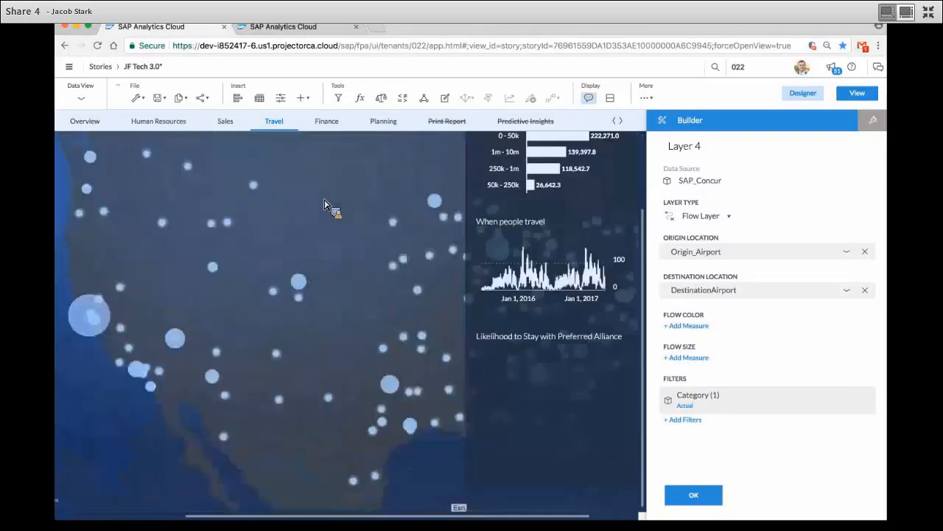
Step: Open the Overview page's map layer settings and view the layer types available for its Flight Paths layer
{"action": "left_click", "coordinate": [85, 121]}
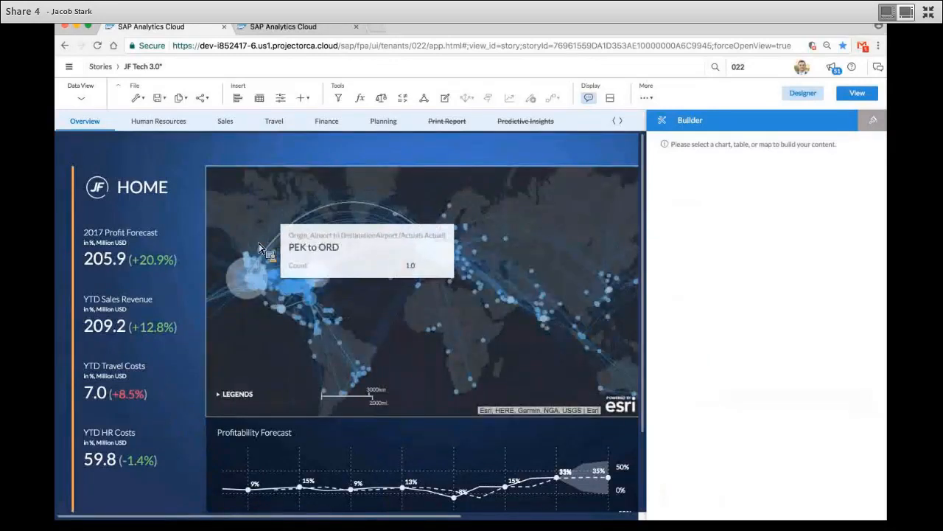
{"action": "left_click", "coordinate": [367, 182]}
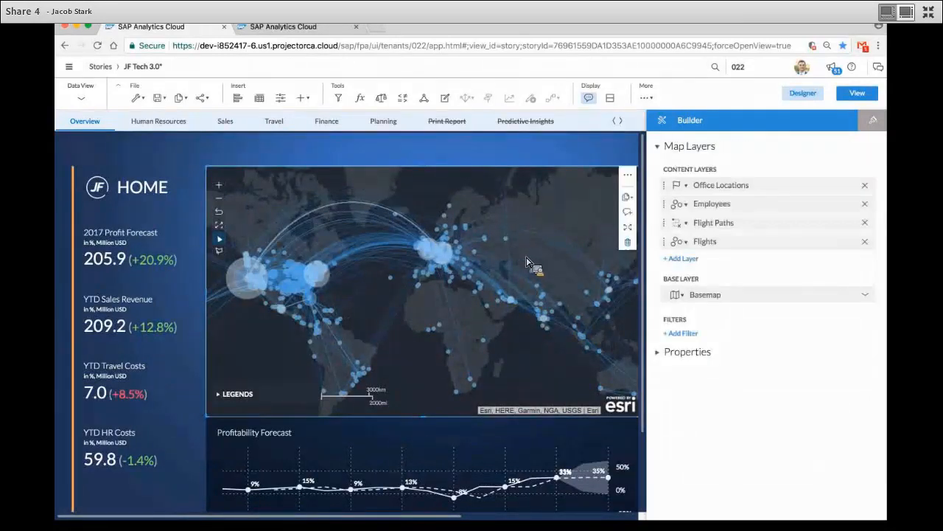
{"action": "left_click", "coordinate": [686, 225]}
{"action": "left_click", "coordinate": [686, 225]}
{"action": "left_click", "coordinate": [686, 225]}
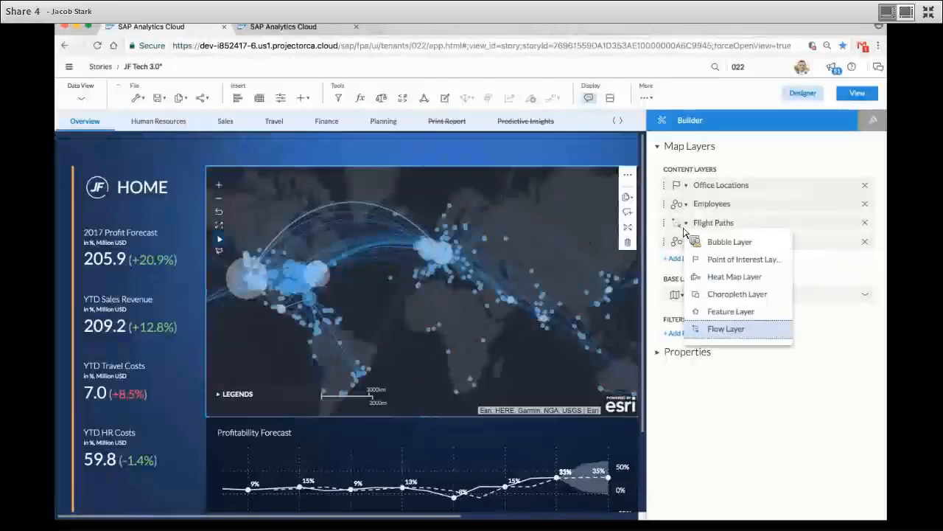
{"action": "left_click", "coordinate": [659, 265]}
Step: Add a Choropleth Layer to the Overview map with Location as its location dimension and Average Age as its color measure
{"action": "left_click", "coordinate": [678, 259]}
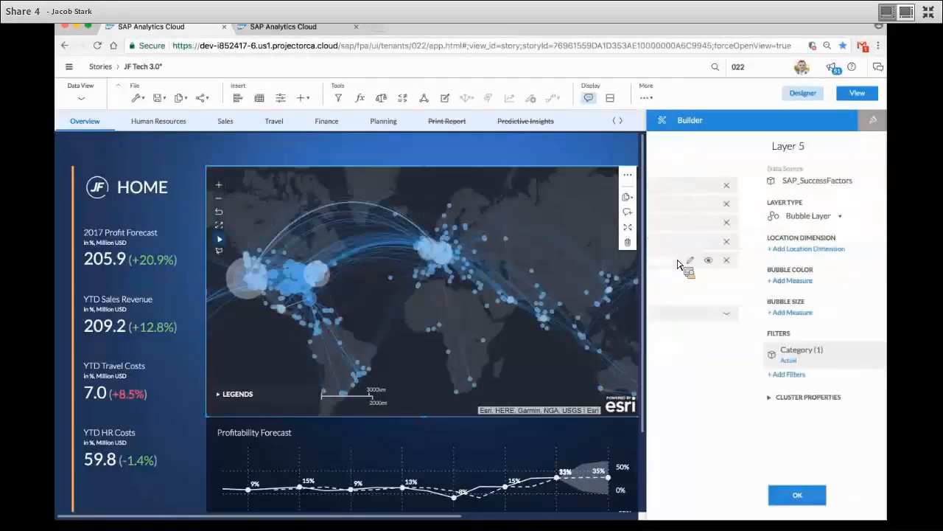
{"action": "left_click", "coordinate": [703, 216]}
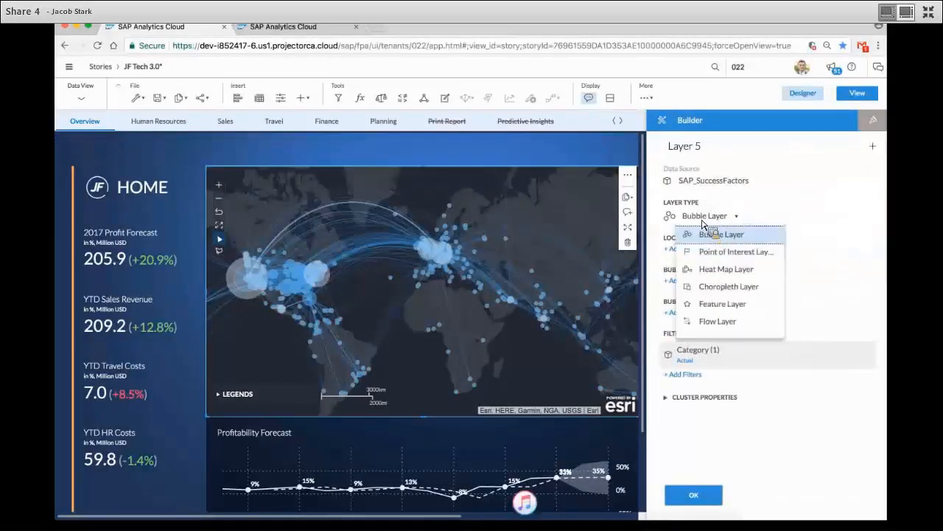
{"action": "left_click", "coordinate": [725, 287]}
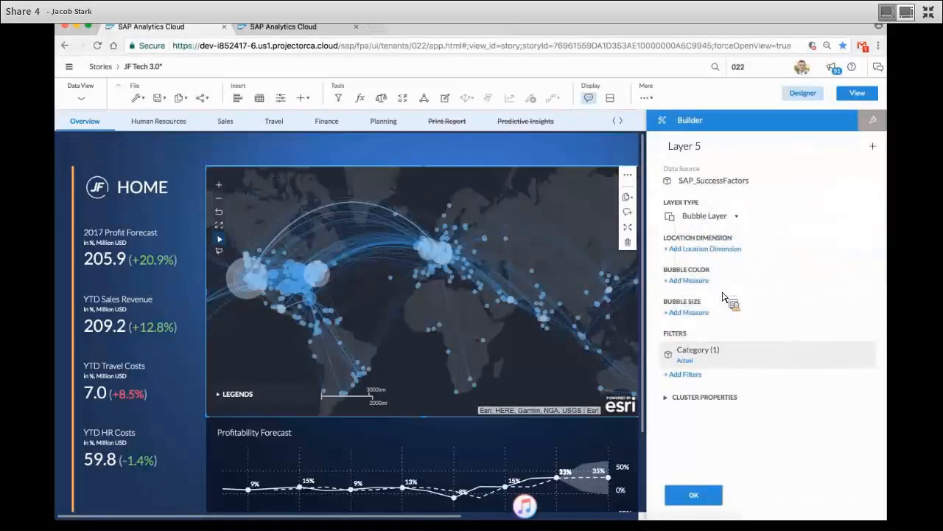
{"action": "left_click", "coordinate": [703, 248]}
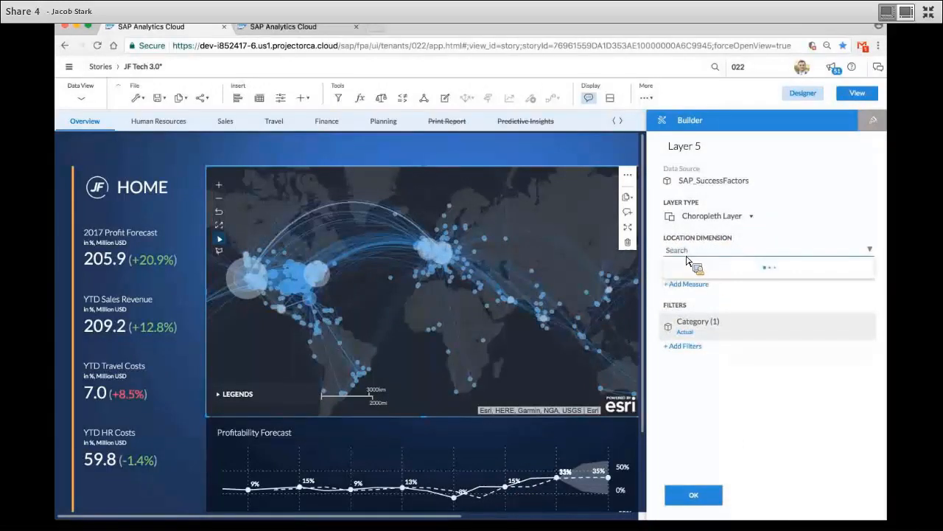
{"action": "left_click", "coordinate": [689, 283]}
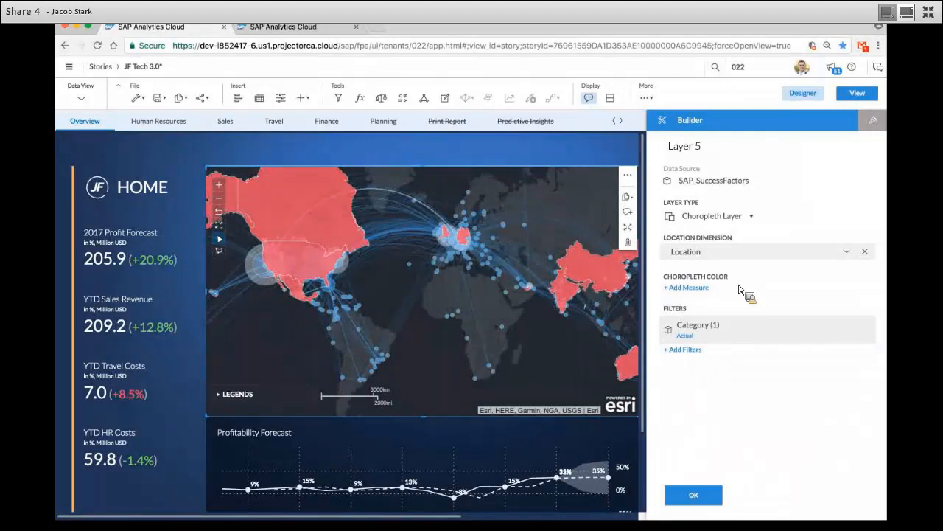
{"action": "left_click", "coordinate": [706, 288]}
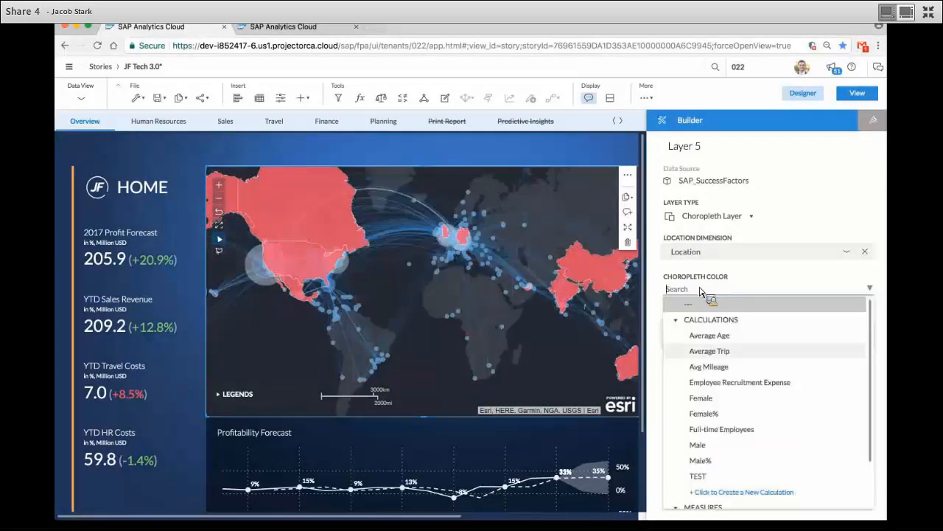
{"action": "left_click", "coordinate": [713, 337]}
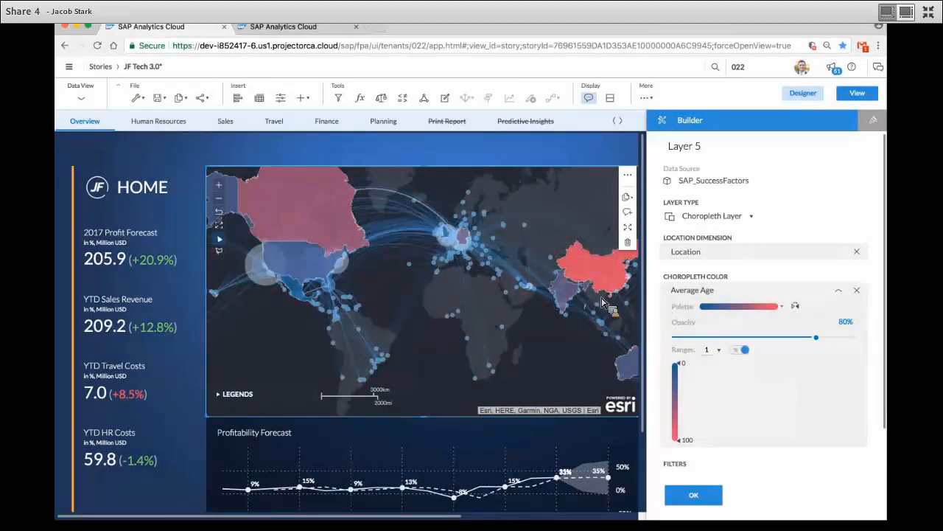
Step: Drill the choropleth layer down into the United States and California, and finish editing the layer
{"action": "left_click", "coordinate": [298, 270]}
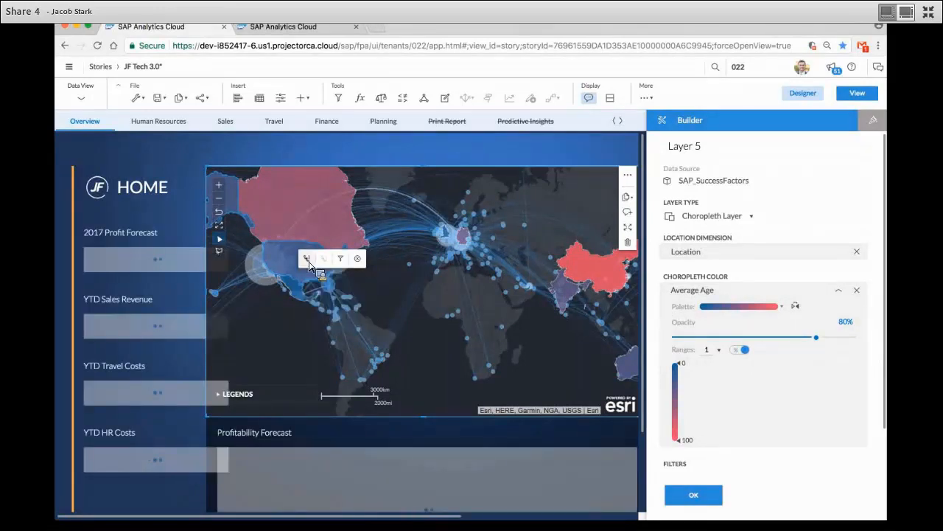
{"action": "left_click", "coordinate": [308, 261]}
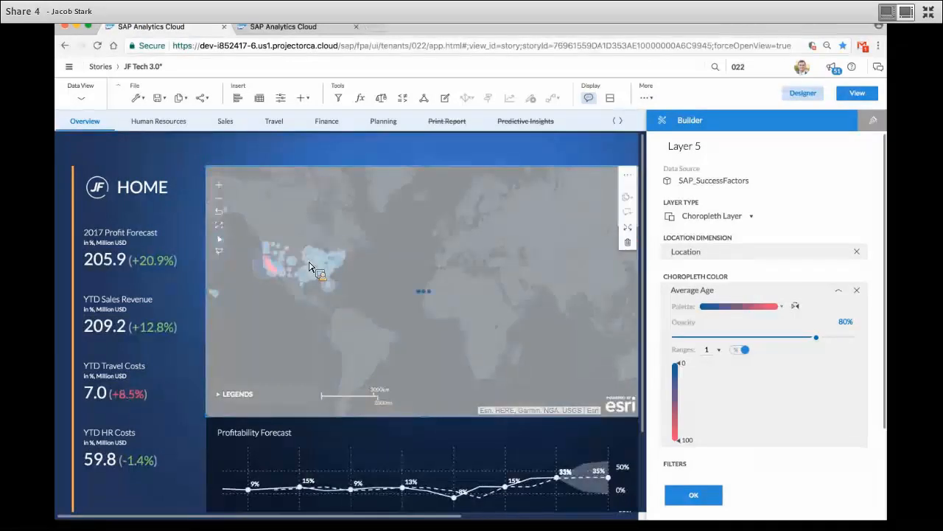
{"action": "left_click", "coordinate": [224, 190]}
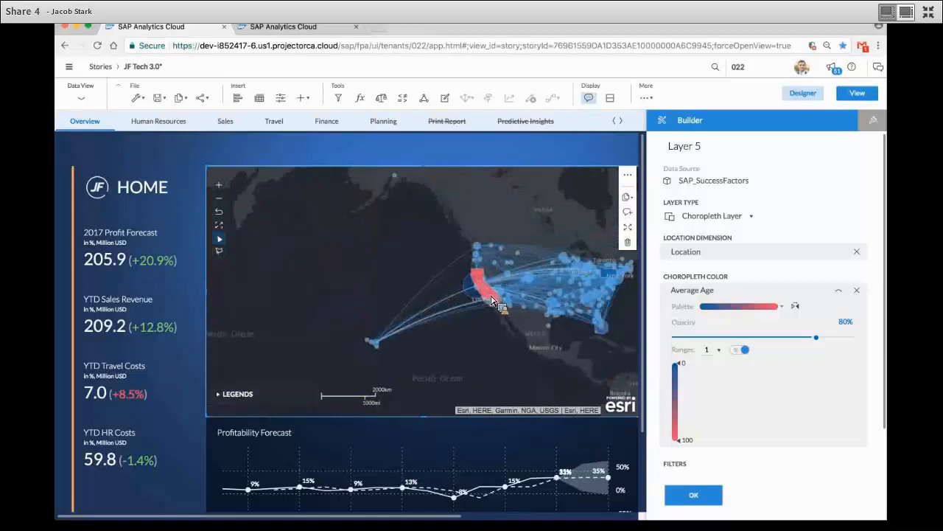
{"action": "left_click", "coordinate": [492, 299]}
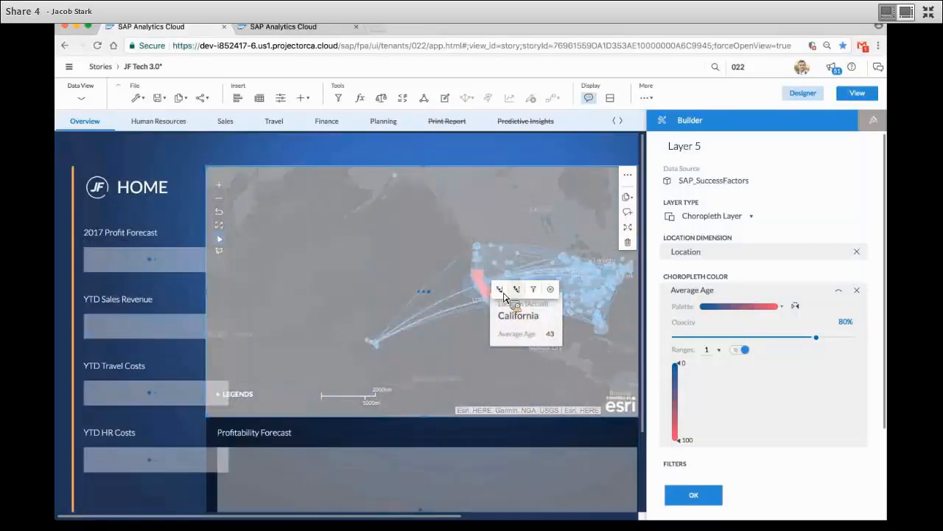
{"action": "left_click", "coordinate": [503, 294]}
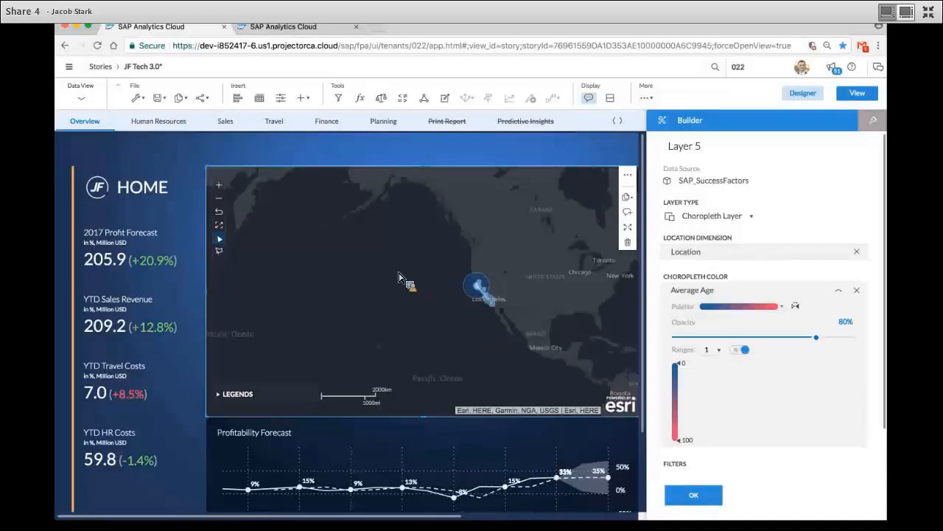
{"action": "left_click", "coordinate": [694, 494]}
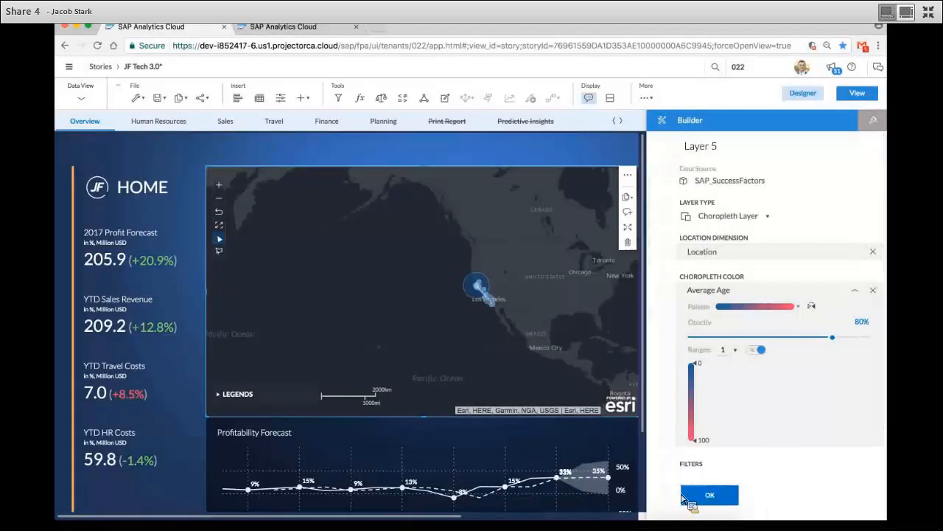
{"action": "left_click", "coordinate": [805, 93]}
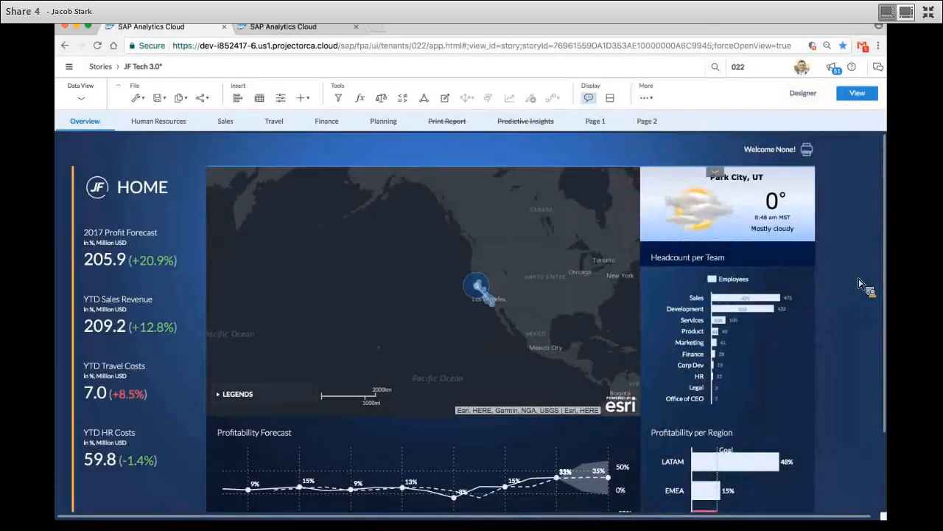
Step: Move the bright blue gradient background from below the Overview dashboard up behind its map and charts
{"action": "key", "text": "ctrl+minus"}
{"action": "key", "text": "ctrl+minus"}
{"action": "key", "text": "ctrl+minus"}
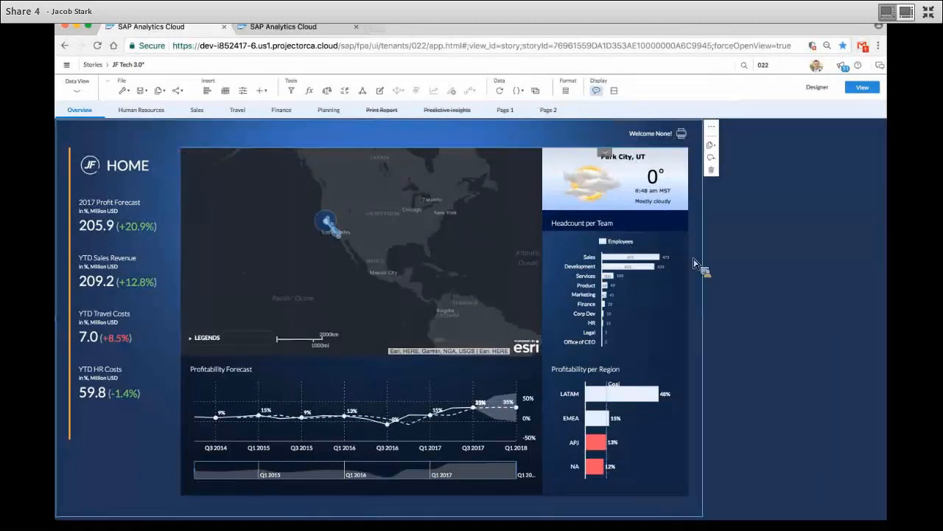
{"action": "scroll", "coordinate": [706, 294], "scroll_direction": "down", "scroll_amount": 10}
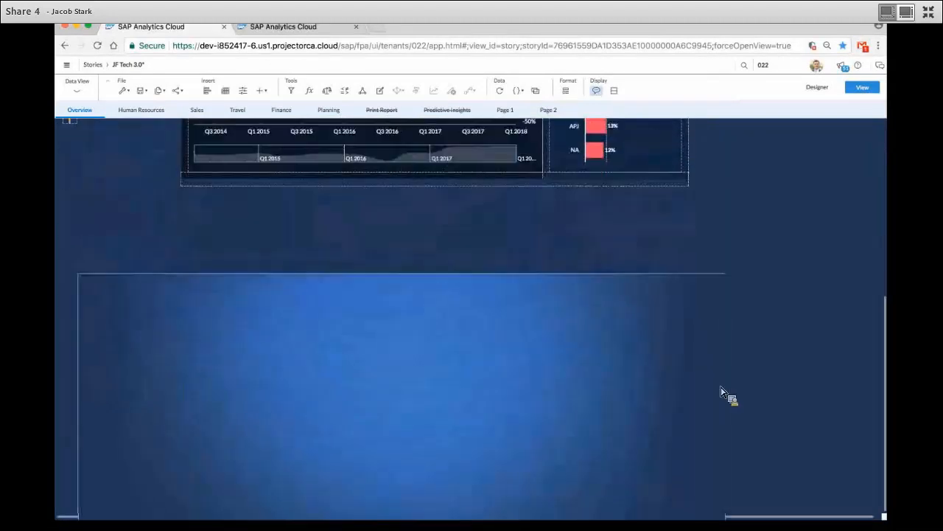
{"action": "scroll", "coordinate": [716, 386], "scroll_direction": "down", "scroll_amount": 3}
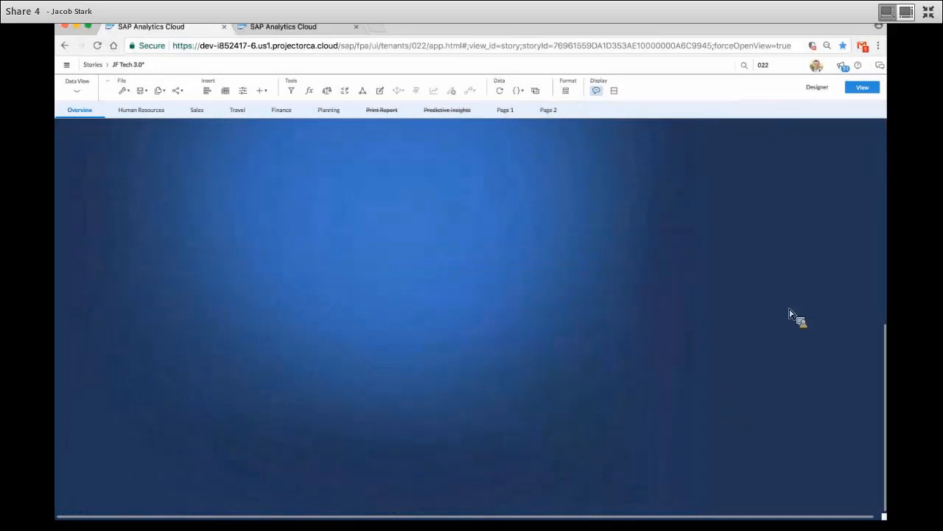
{"action": "scroll", "coordinate": [792, 311], "scroll_direction": "up", "scroll_amount": 3}
{"action": "scroll", "coordinate": [793, 265], "scroll_direction": "up", "scroll_amount": 10}
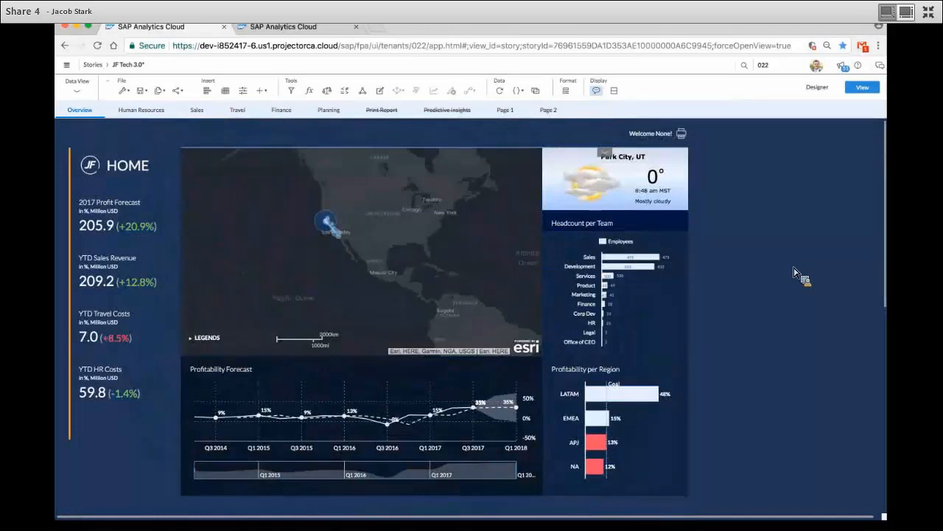
{"action": "scroll", "coordinate": [783, 360], "scroll_direction": "down", "scroll_amount": 4}
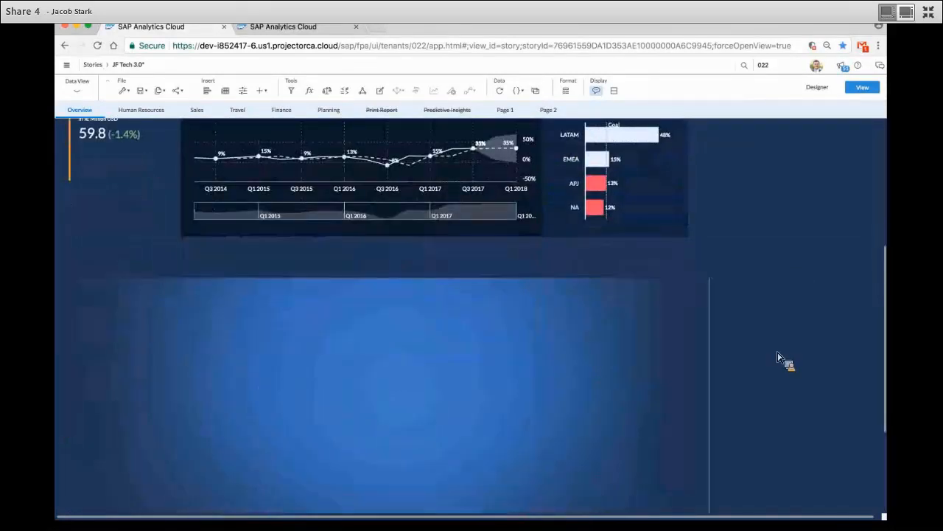
{"action": "left_click", "coordinate": [665, 379]}
{"action": "left_click_drag", "start_coordinate": [642, 325], "coordinate": [643, 25]}
{"action": "scroll", "coordinate": [866, 303], "scroll_direction": "up", "scroll_amount": 3}
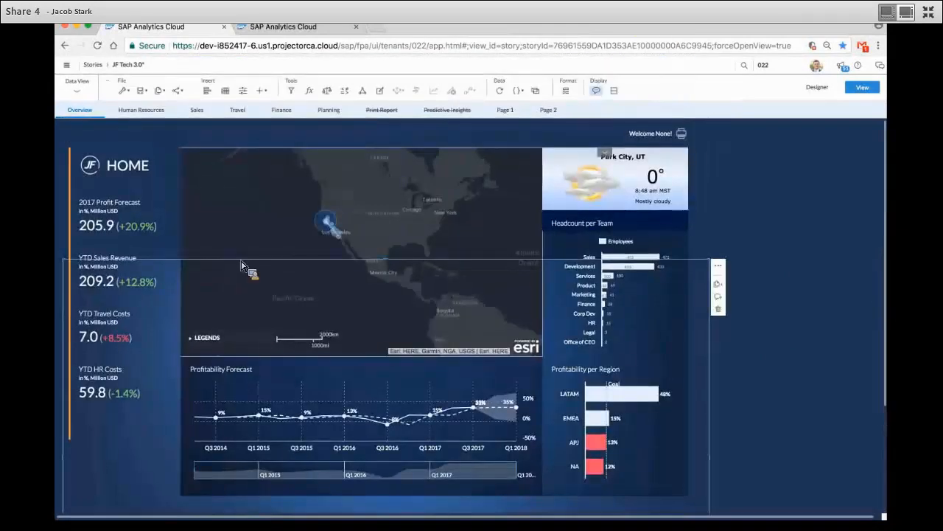
{"action": "left_click_drag", "start_coordinate": [243, 265], "coordinate": [176, 129]}
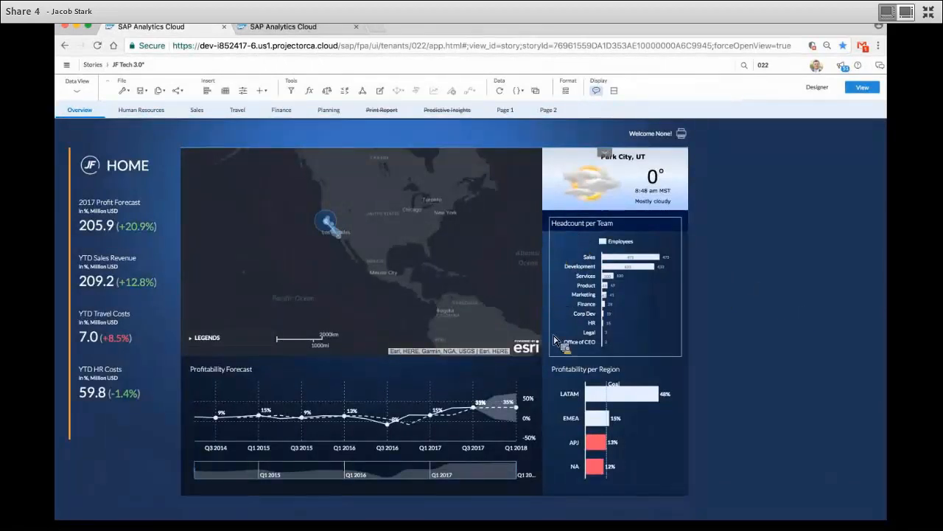
Step: Lower the background opacity of the dark shape behind the Headcount per Team and Profitability per Region charts to 18%
{"action": "left_click", "coordinate": [558, 297]}
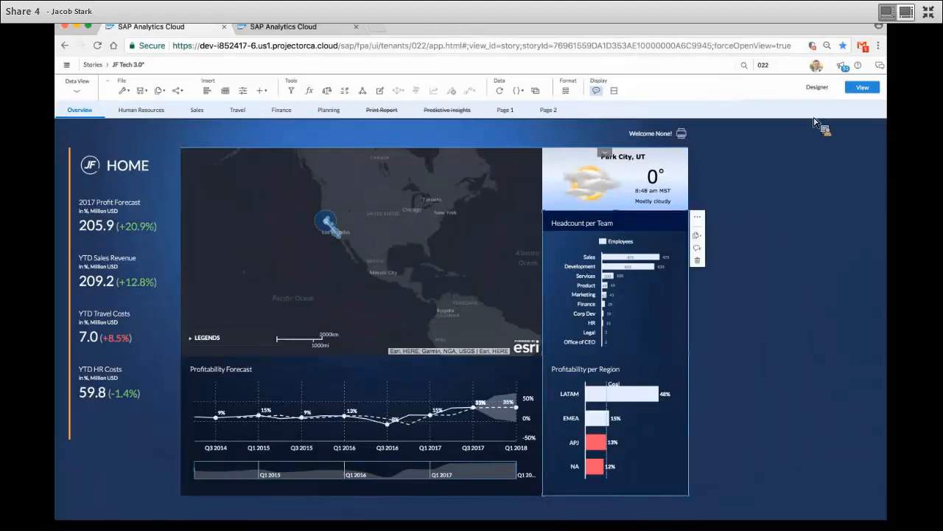
{"action": "left_click", "coordinate": [818, 87]}
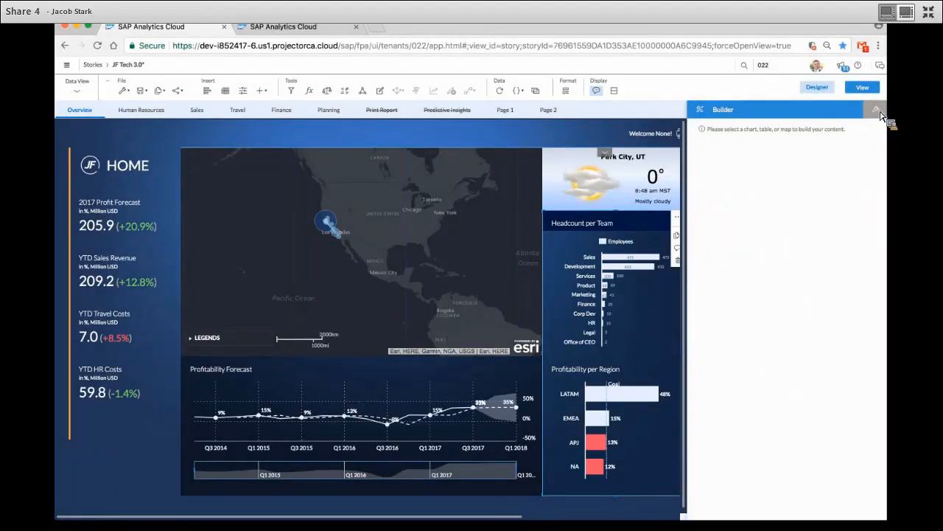
{"action": "left_click", "coordinate": [879, 113]}
{"action": "left_click", "coordinate": [726, 188]}
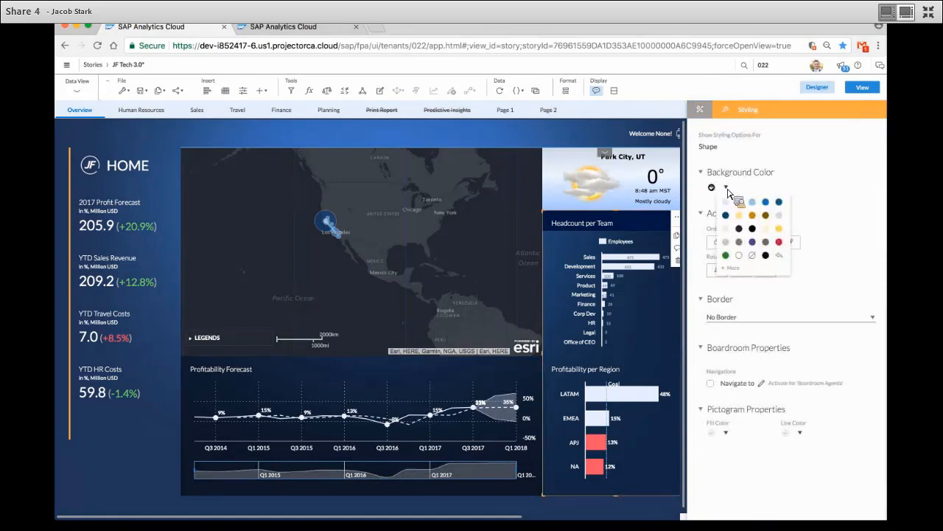
{"action": "left_click", "coordinate": [731, 267]}
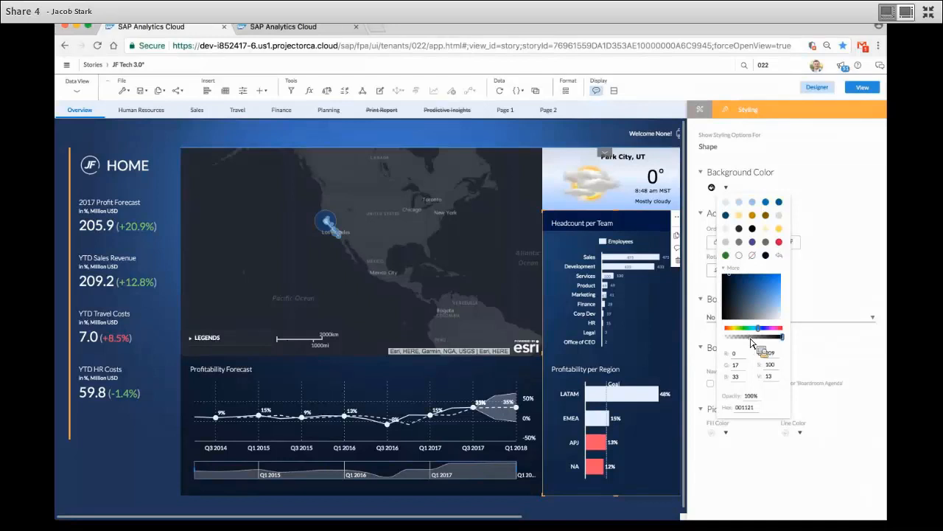
{"action": "left_click_drag", "start_coordinate": [754, 337], "coordinate": [736, 344]}
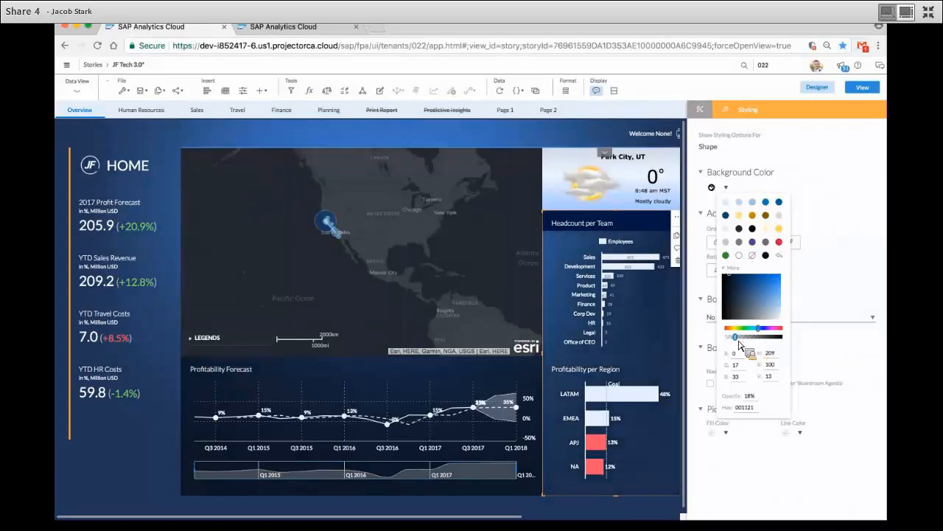
{"action": "left_click", "coordinate": [766, 255]}
{"action": "left_click", "coordinate": [818, 87]}
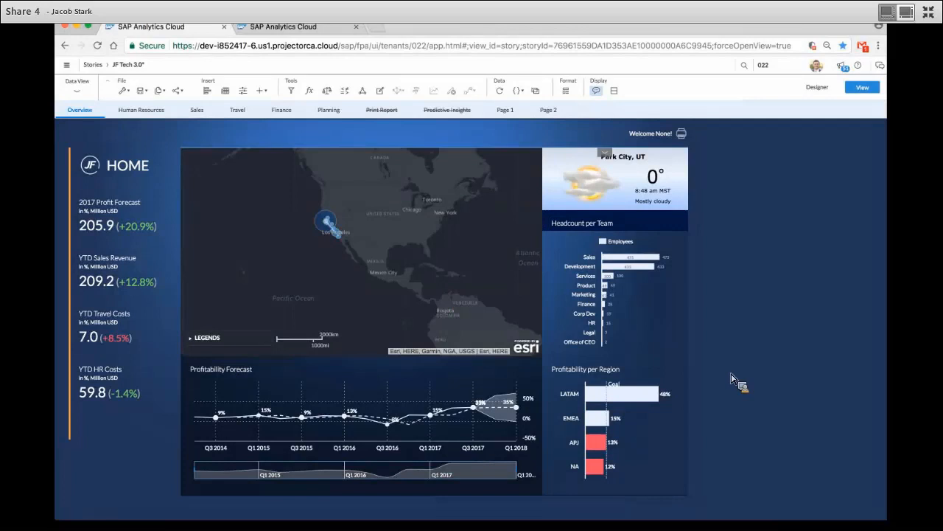
Step: Try Left and Right Borders on the dark panel shape behind the headcount and profitability charts
{"action": "left_click", "coordinate": [687, 492]}
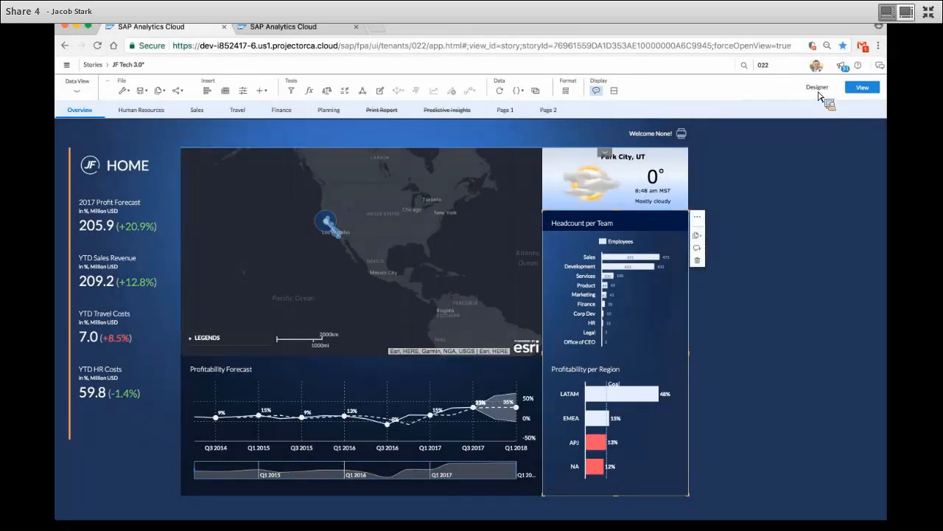
{"action": "left_click", "coordinate": [818, 90]}
{"action": "left_click", "coordinate": [811, 317]}
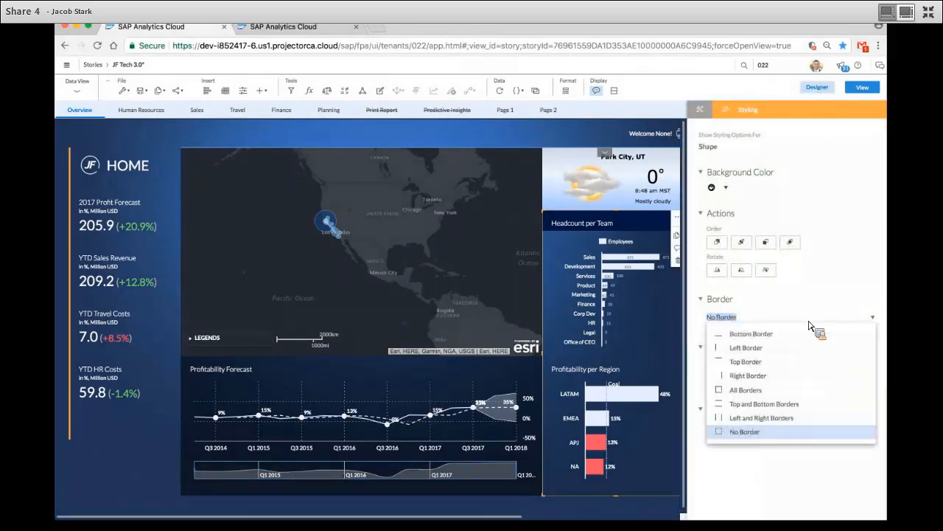
{"action": "left_click", "coordinate": [769, 414]}
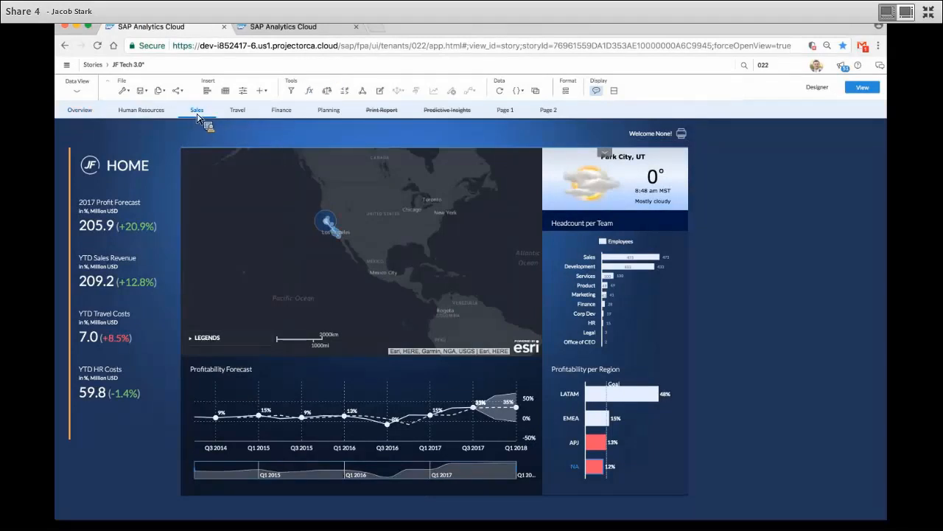
Step: Switch to the Demo_12692_JF Tech 3.0_Responsive JS story and open its Sales page for editing
{"action": "left_click", "coordinate": [284, 27]}
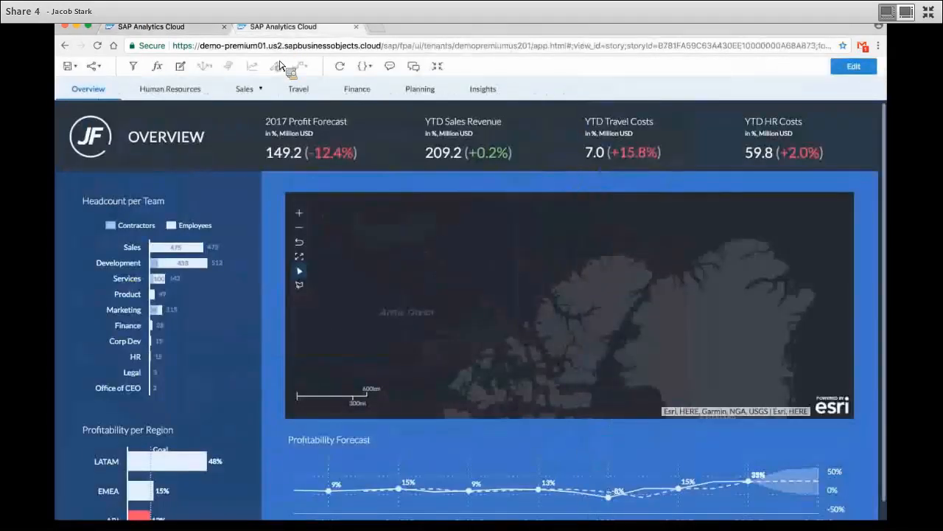
{"action": "left_click", "coordinate": [246, 94]}
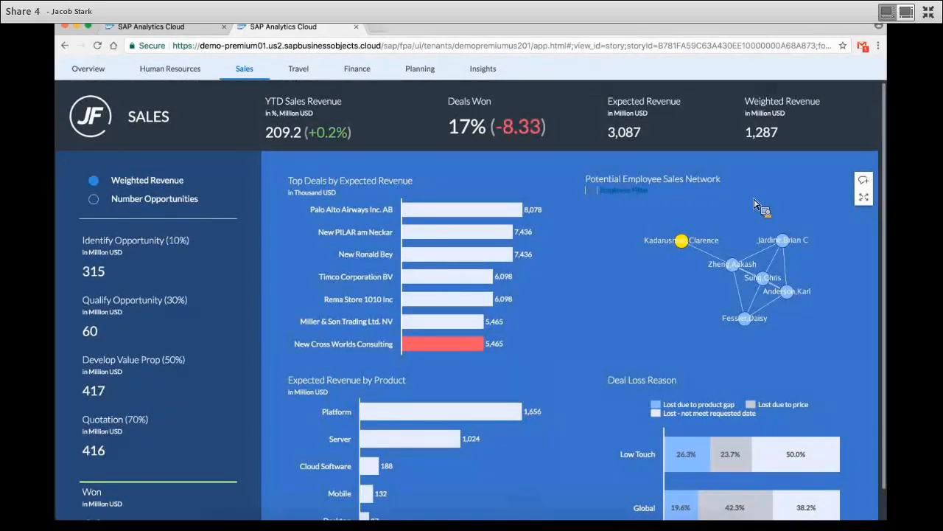
{"action": "mouse_move", "coordinate": [640, 53]}
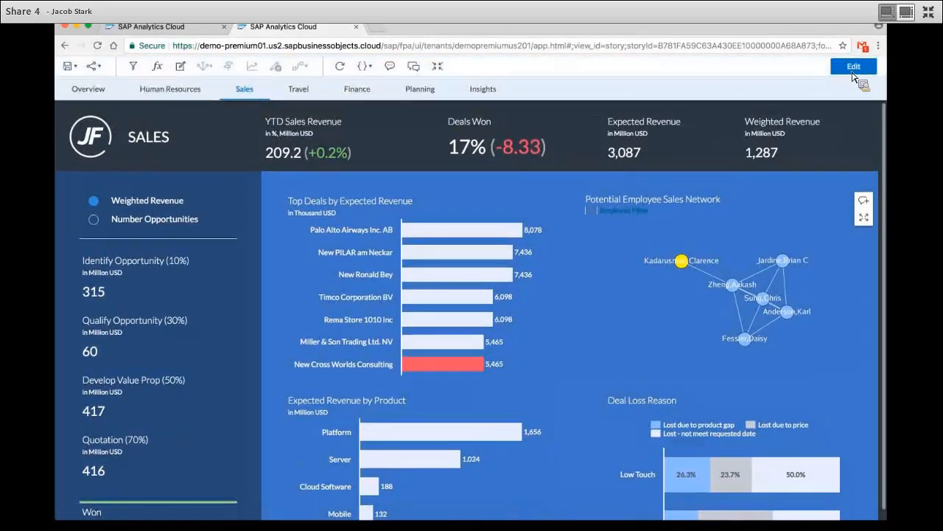
{"action": "left_click", "coordinate": [854, 71]}
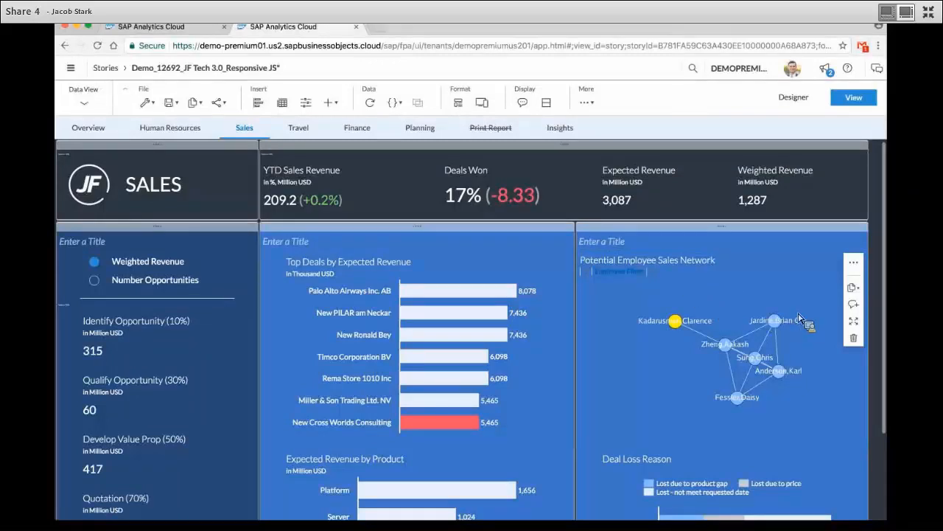
Step: Examine the R script behind the Potential Employee Sales Network in the expanded script editor, cancel it and return to view mode
{"action": "left_click", "coordinate": [794, 97]}
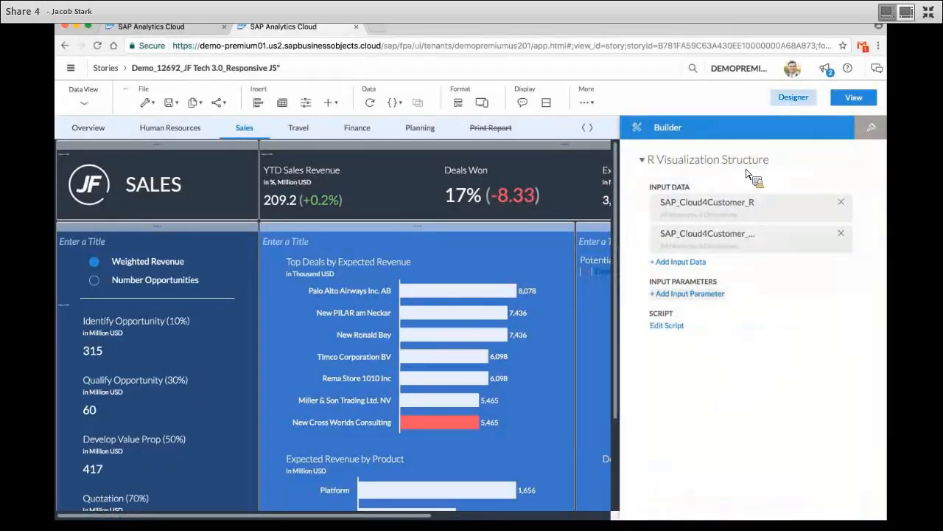
{"action": "left_click", "coordinate": [670, 325]}
{"action": "scroll", "coordinate": [722, 405], "scroll_direction": "down", "scroll_amount": 3}
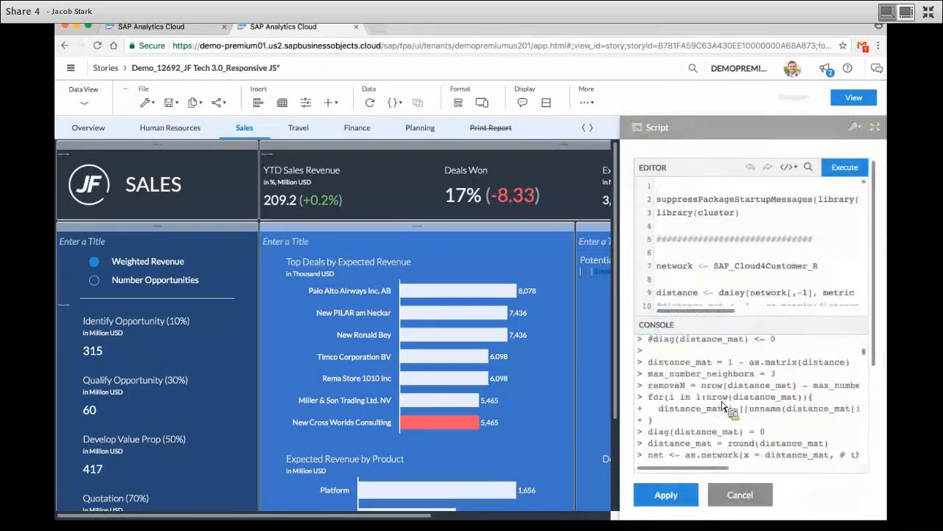
{"action": "scroll", "coordinate": [722, 405], "scroll_direction": "down", "scroll_amount": 10}
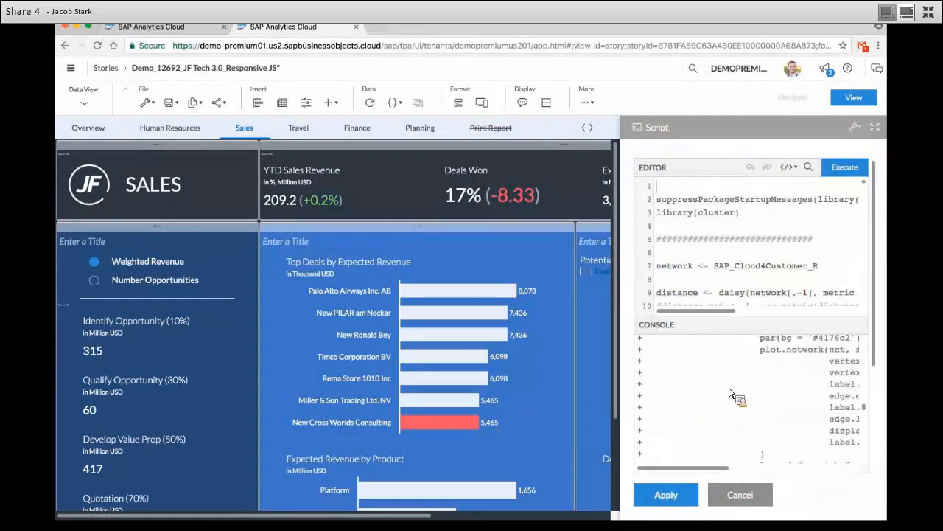
{"action": "scroll", "coordinate": [737, 386], "scroll_direction": "up", "scroll_amount": 10}
{"action": "left_click", "coordinate": [875, 126]}
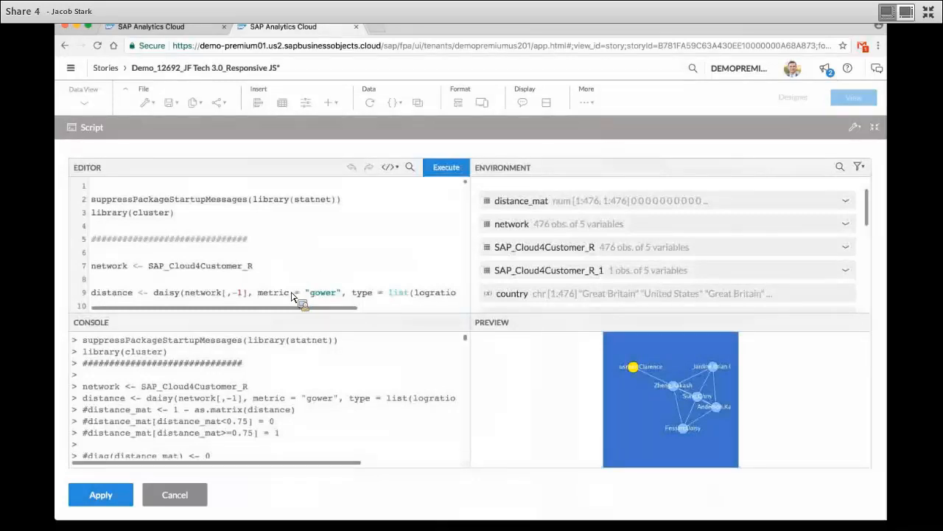
{"action": "left_click", "coordinate": [195, 494]}
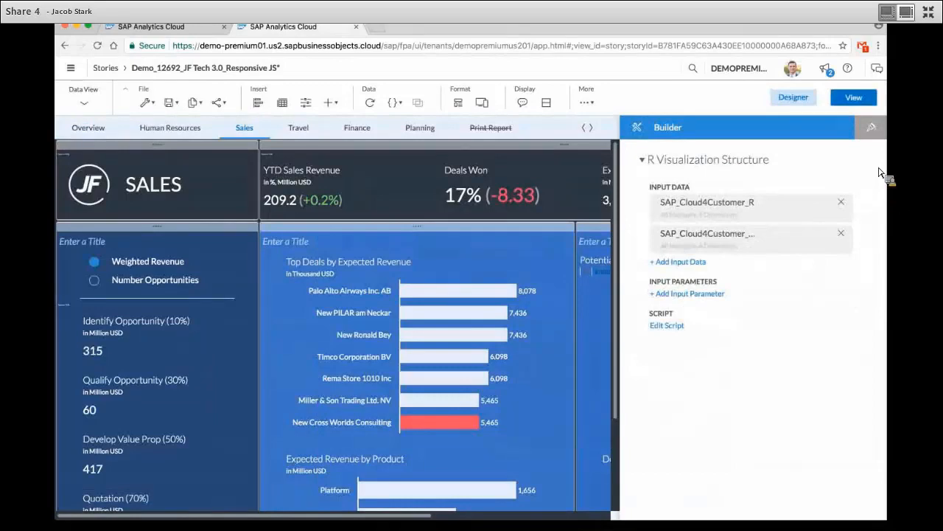
{"action": "left_click", "coordinate": [861, 100]}
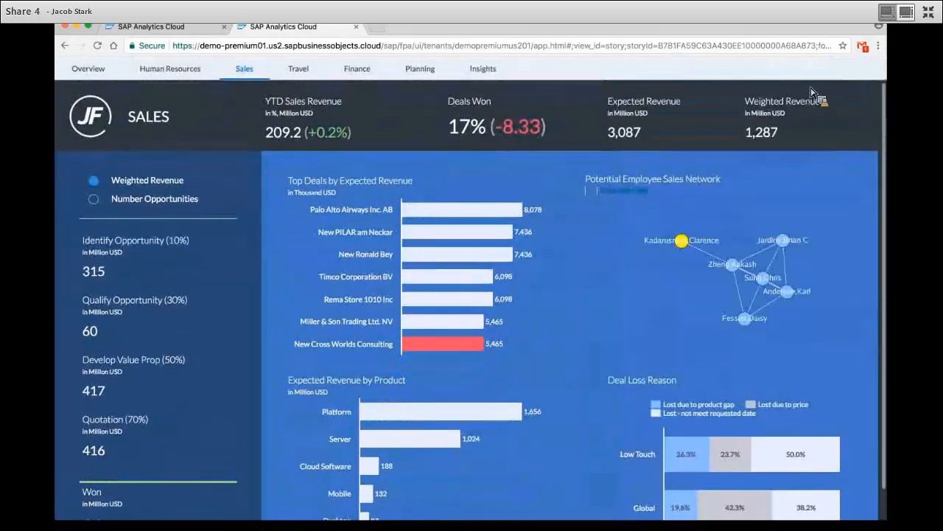
Step: Set the default page background for canvas pages to red in the story preferences
{"action": "left_click", "coordinate": [853, 68]}
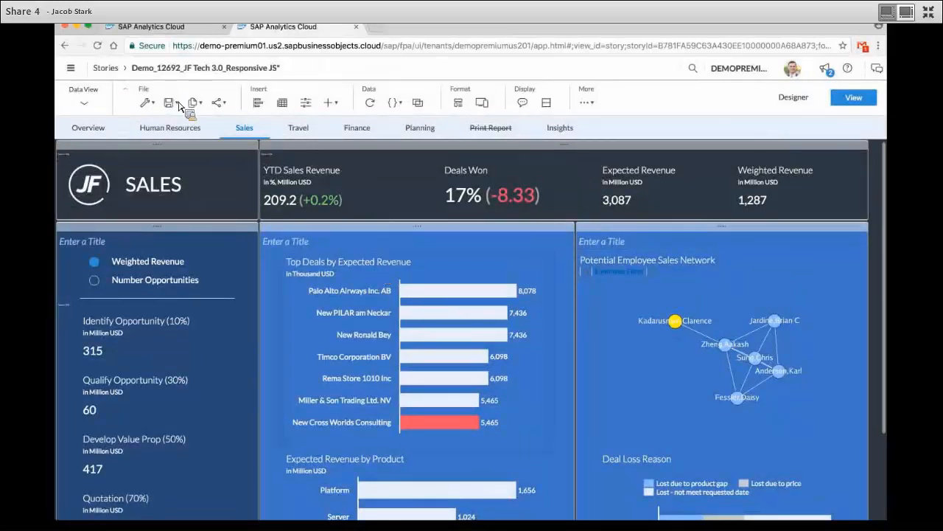
{"action": "left_click", "coordinate": [154, 105]}
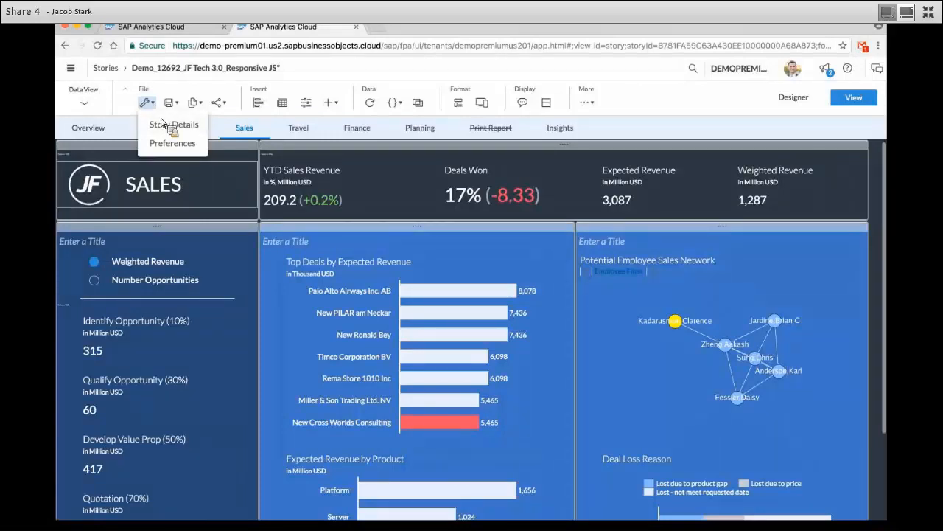
{"action": "left_click", "coordinate": [173, 144]}
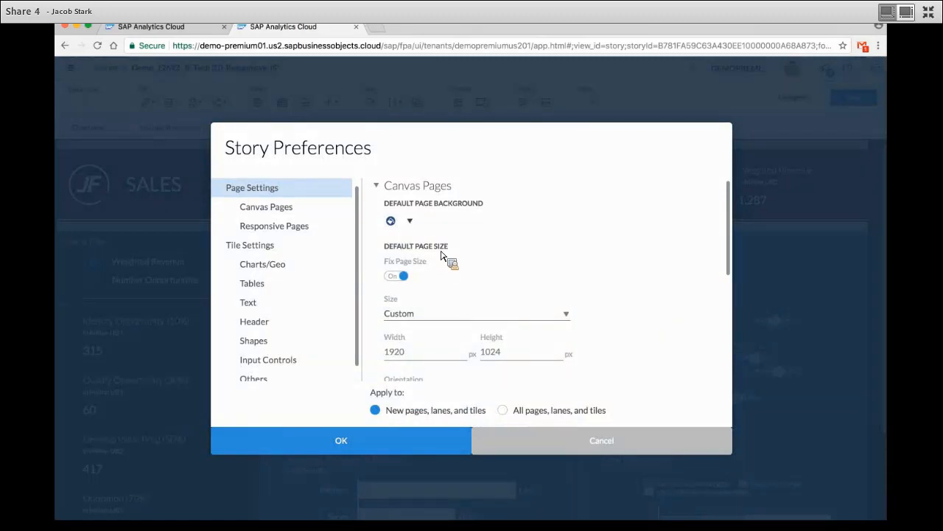
{"action": "left_click", "coordinate": [413, 222]}
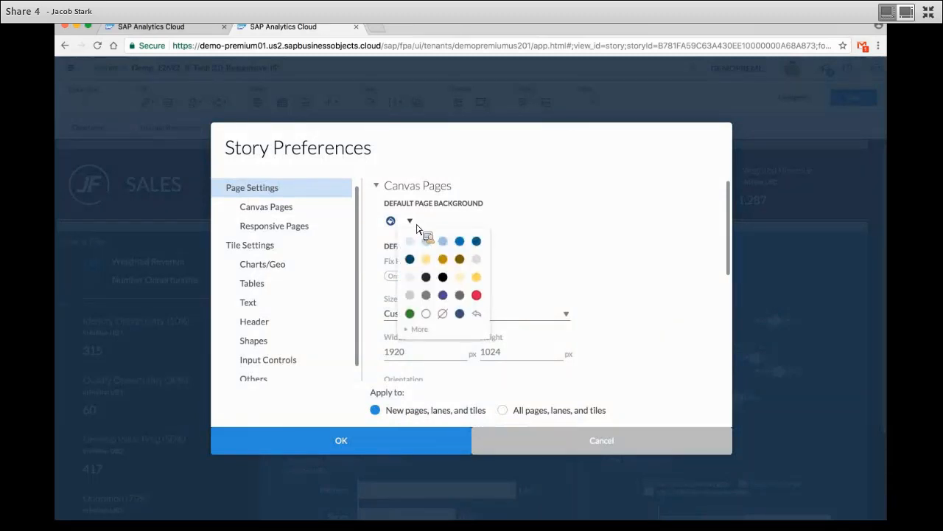
{"action": "left_click", "coordinate": [476, 295]}
Step: Set the default page color of responsive pages to red and change their default lane color
{"action": "scroll", "coordinate": [516, 265], "scroll_direction": "down", "scroll_amount": 1}
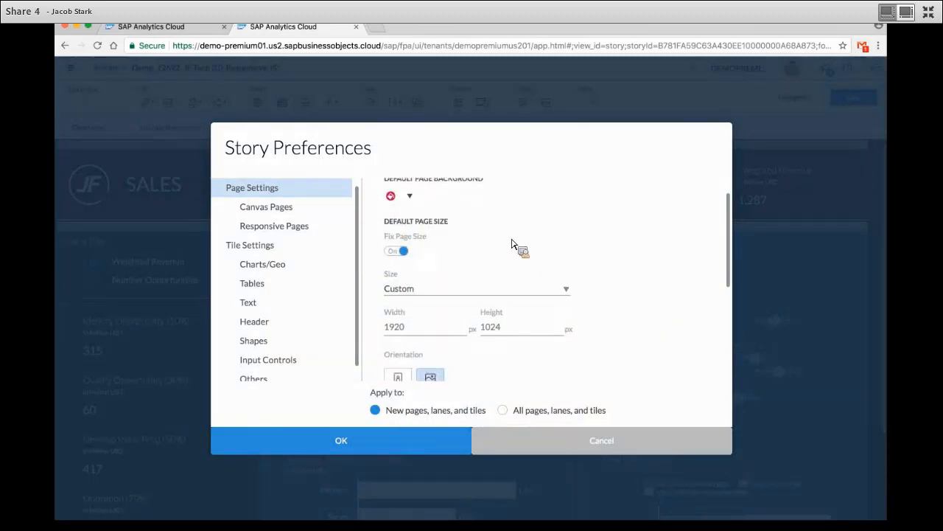
{"action": "scroll", "coordinate": [478, 246], "scroll_direction": "down", "scroll_amount": 5}
{"action": "scroll", "coordinate": [474, 244], "scroll_direction": "down", "scroll_amount": 1}
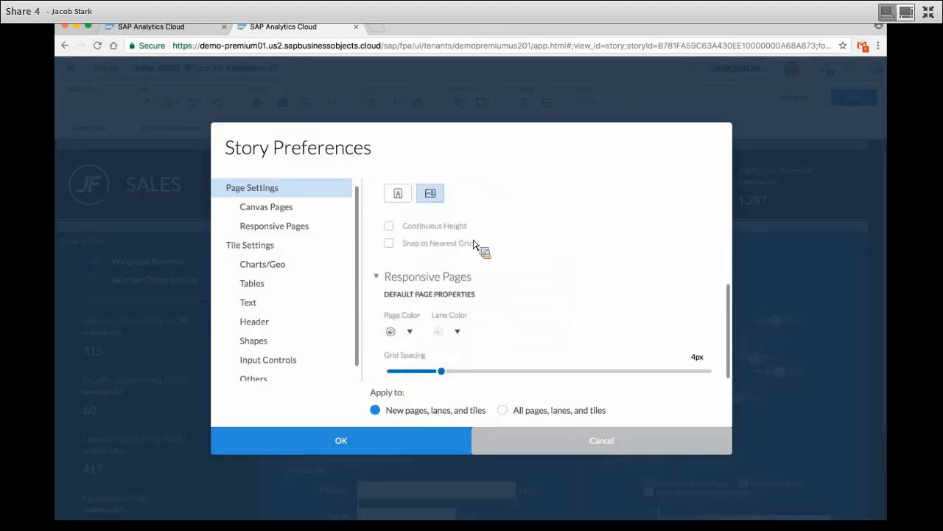
{"action": "left_click", "coordinate": [411, 333]}
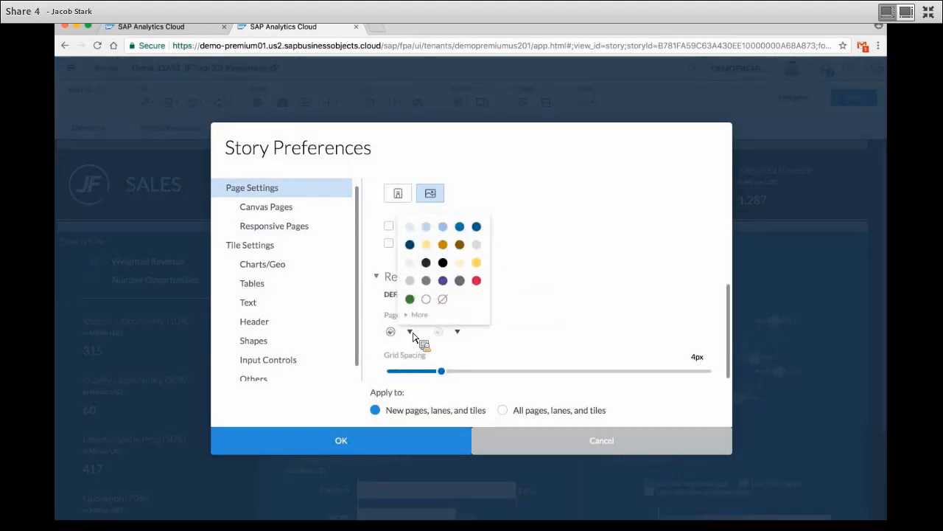
{"action": "left_click", "coordinate": [477, 280]}
{"action": "left_click", "coordinate": [458, 332]}
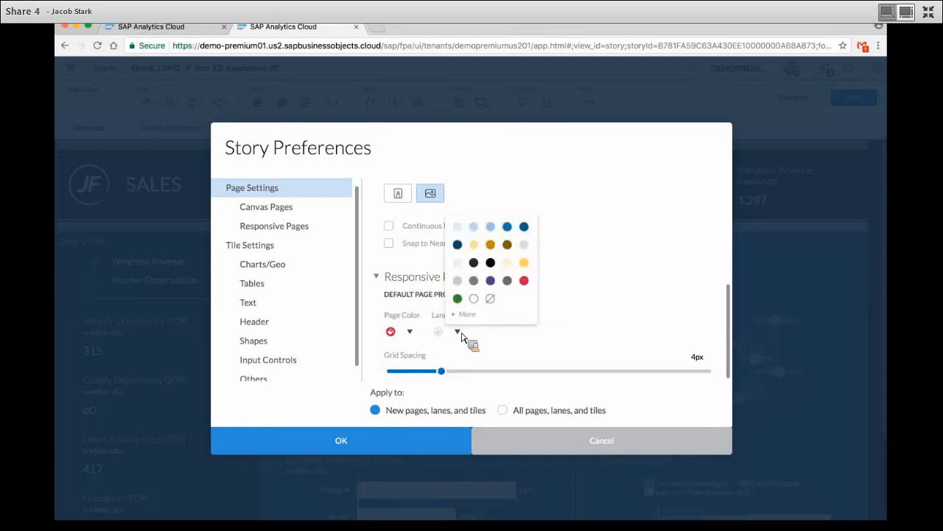
{"action": "left_click", "coordinate": [486, 308]}
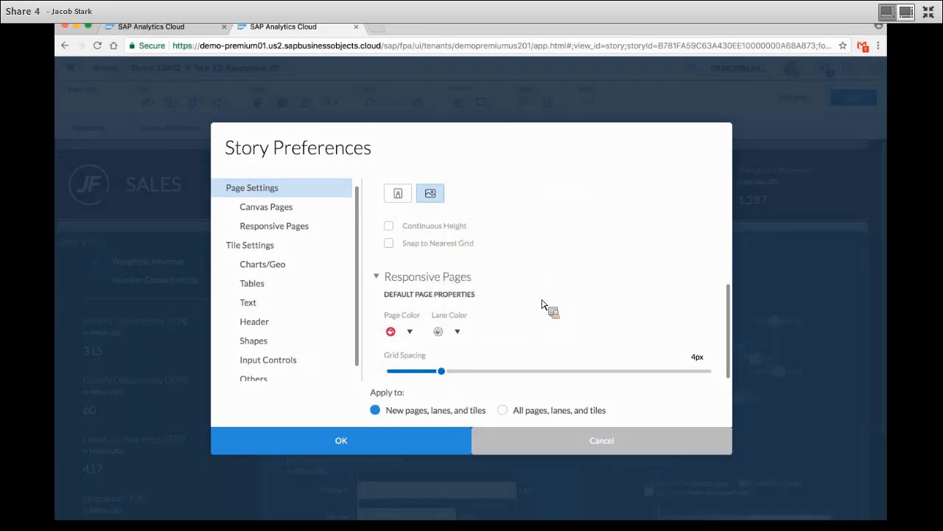
{"action": "scroll", "coordinate": [549, 302], "scroll_direction": "up", "scroll_amount": 2}
{"action": "scroll", "coordinate": [561, 303], "scroll_direction": "down", "scroll_amount": 2}
Step: Set the default tile background for charts and geo maps to white
{"action": "left_click", "coordinate": [299, 208]}
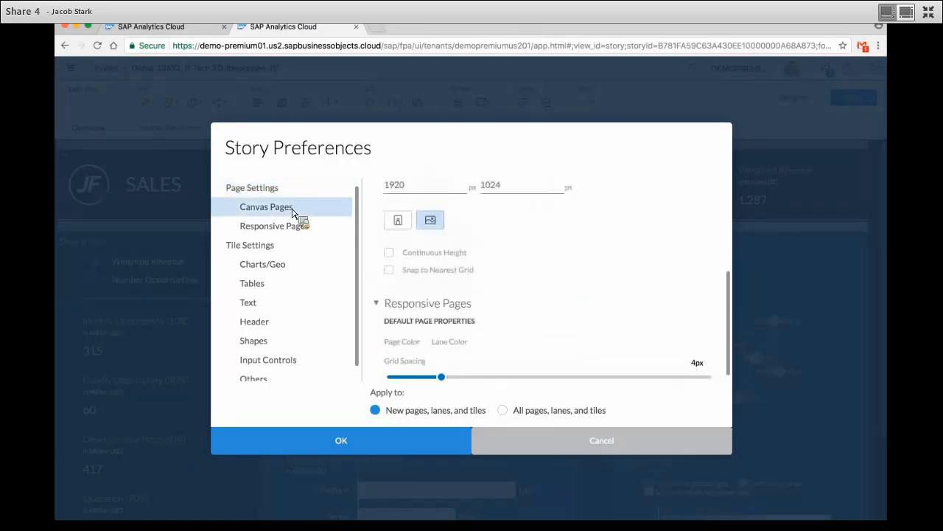
{"action": "left_click", "coordinate": [280, 266]}
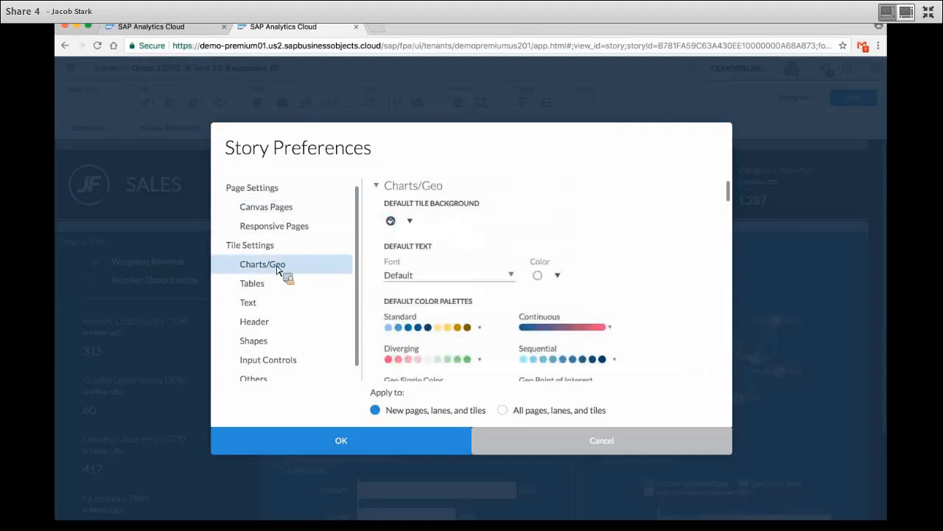
{"action": "left_click", "coordinate": [411, 223]}
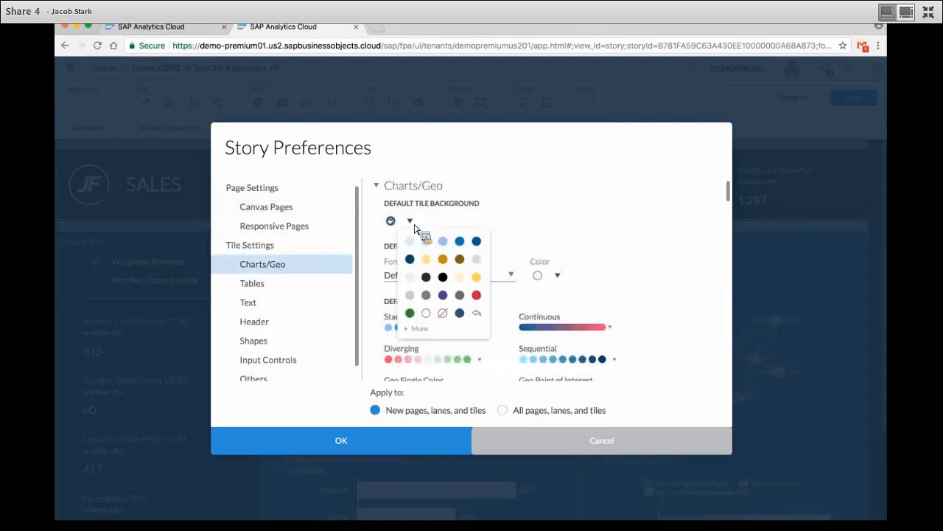
{"action": "left_click", "coordinate": [433, 314]}
Step: Change the default lane color of responsive pages to purple
{"action": "left_click", "coordinate": [283, 227]}
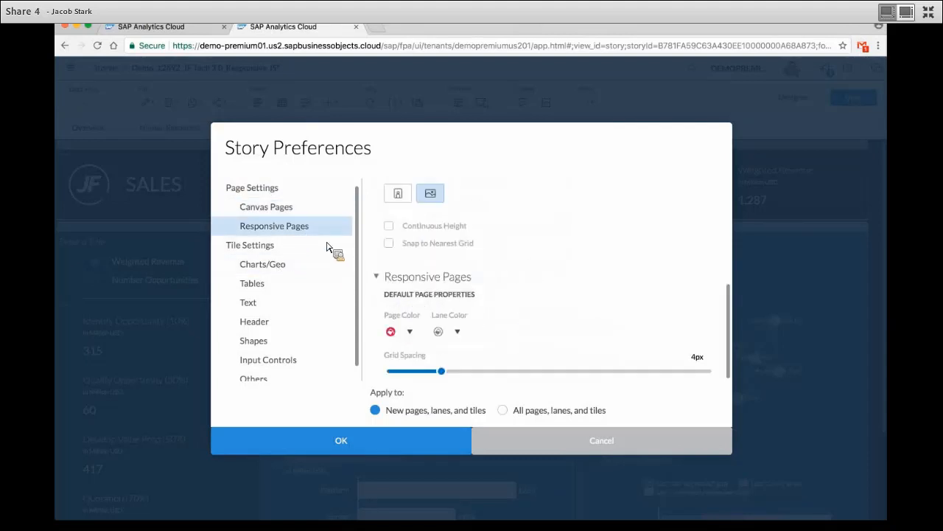
{"action": "left_click", "coordinate": [456, 333]}
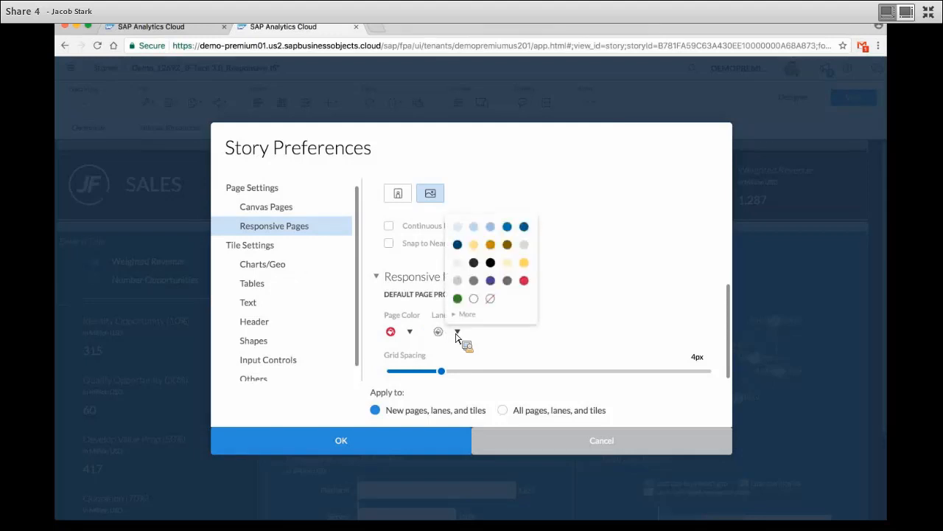
{"action": "left_click", "coordinate": [507, 279]}
Step: Choose a different standard color palette as the default for charts and geo maps
{"action": "scroll", "coordinate": [499, 288], "scroll_direction": "up", "scroll_amount": 3}
{"action": "left_click", "coordinate": [286, 270]}
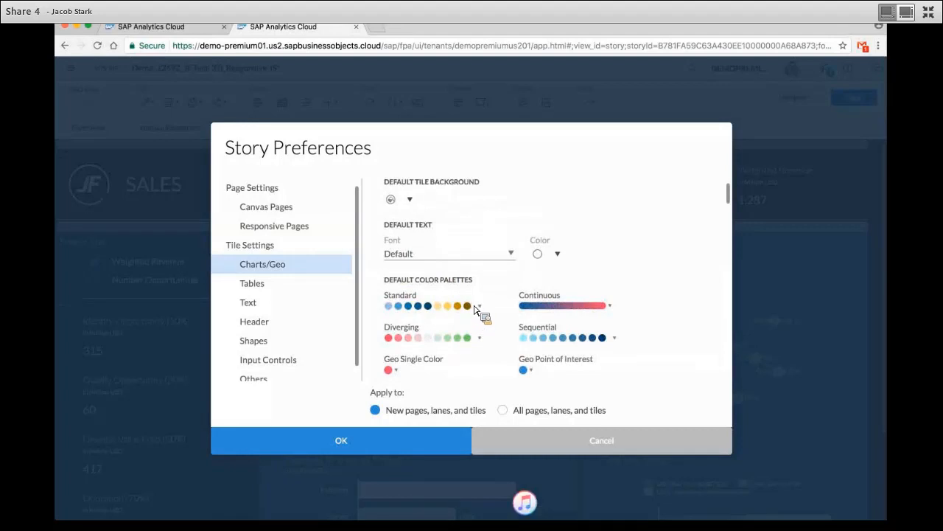
{"action": "left_click", "coordinate": [479, 307]}
{"action": "left_click", "coordinate": [430, 236]}
Step: Review the remaining tile defaults and apply the story preferences to all pages, lanes and tiles
{"action": "scroll", "coordinate": [608, 315], "scroll_direction": "down", "scroll_amount": 8}
{"action": "scroll", "coordinate": [606, 315], "scroll_direction": "down", "scroll_amount": 10}
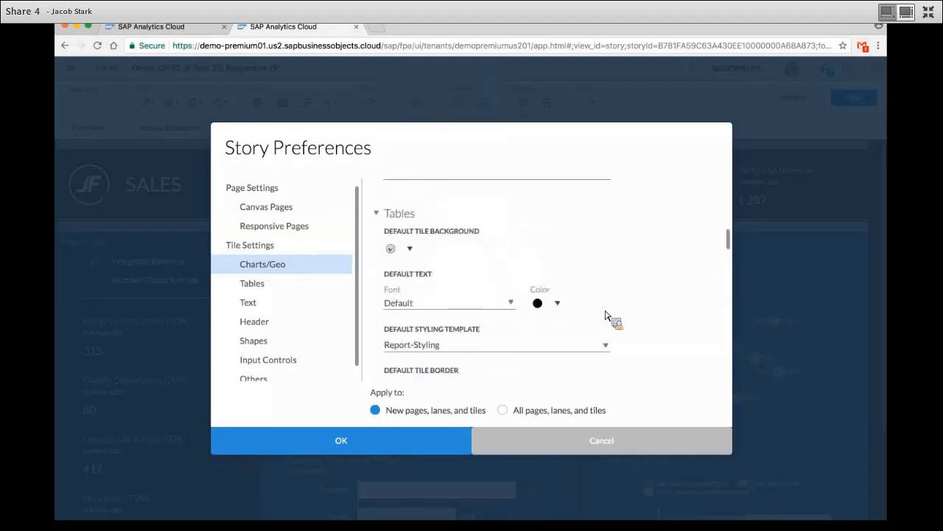
{"action": "scroll", "coordinate": [608, 316], "scroll_direction": "down", "scroll_amount": 6}
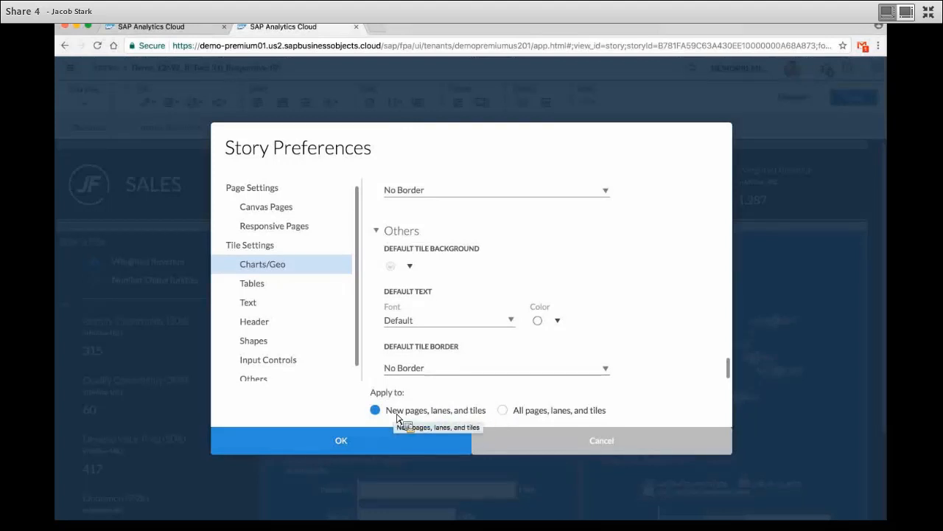
{"action": "left_click", "coordinate": [517, 411]}
{"action": "left_click", "coordinate": [393, 442]}
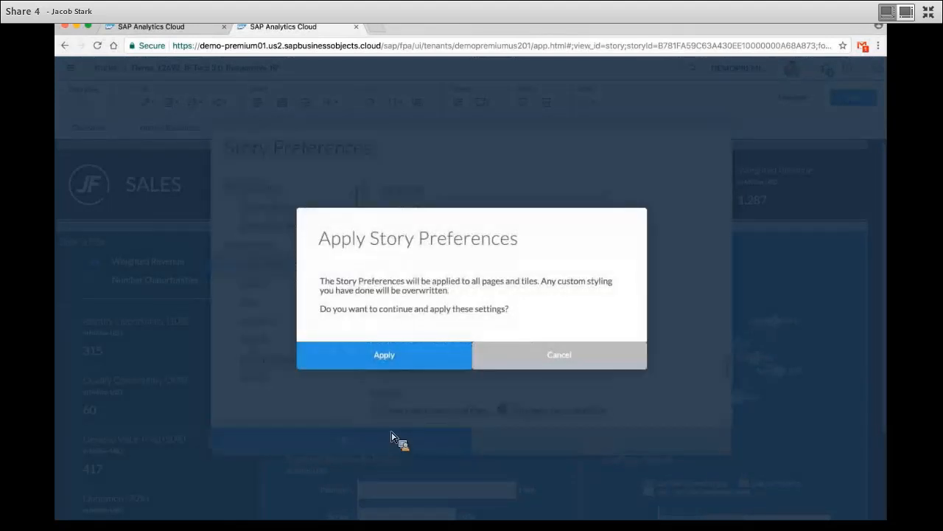
{"action": "left_click", "coordinate": [384, 355]}
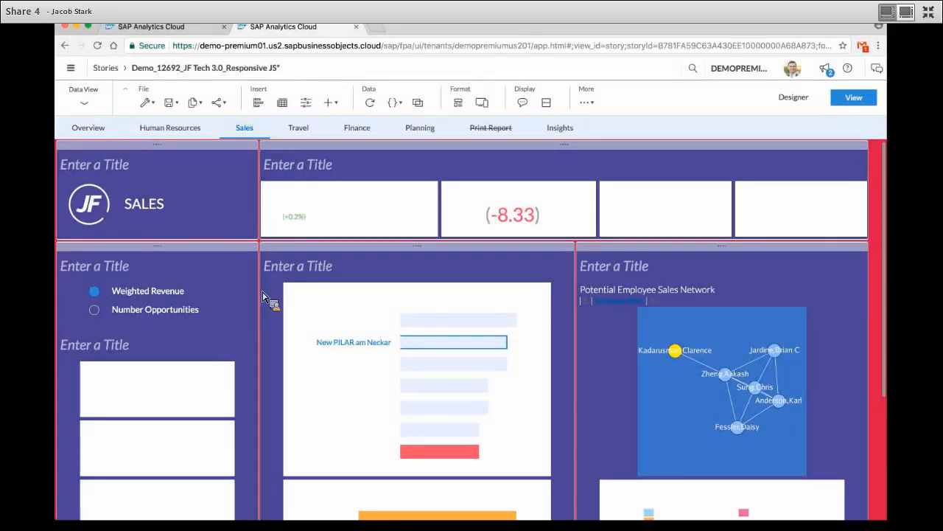
Step: Add a new canvas page and a new responsive page to the story
{"action": "left_click", "coordinate": [603, 127]}
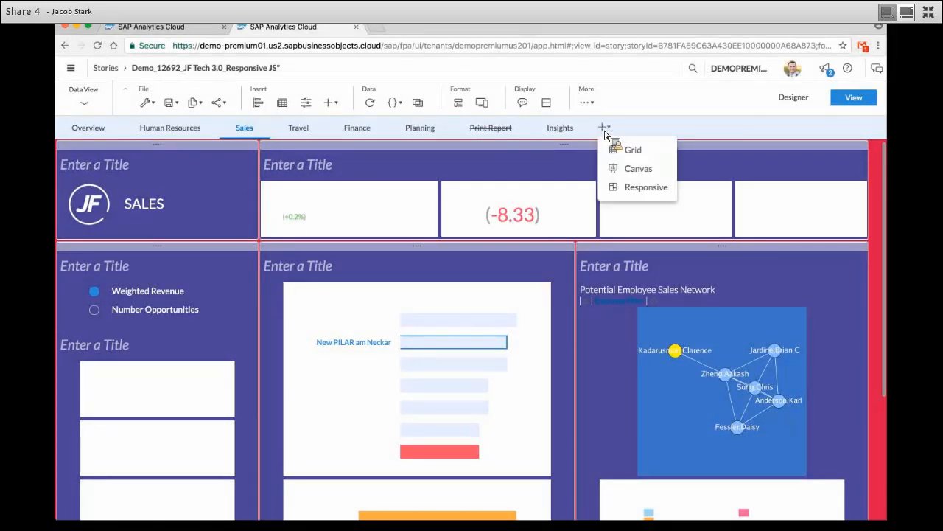
{"action": "left_click", "coordinate": [635, 169]}
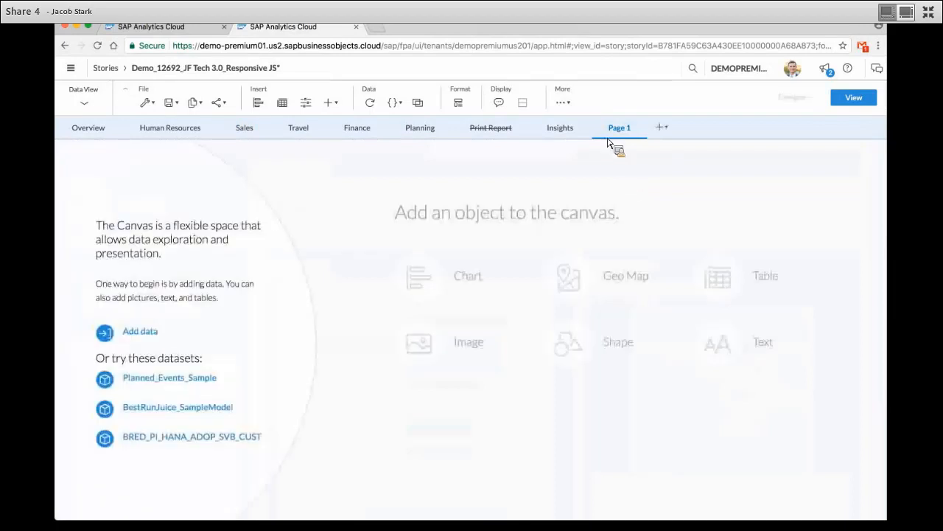
{"action": "left_click", "coordinate": [655, 135]}
{"action": "left_click", "coordinate": [679, 187]}
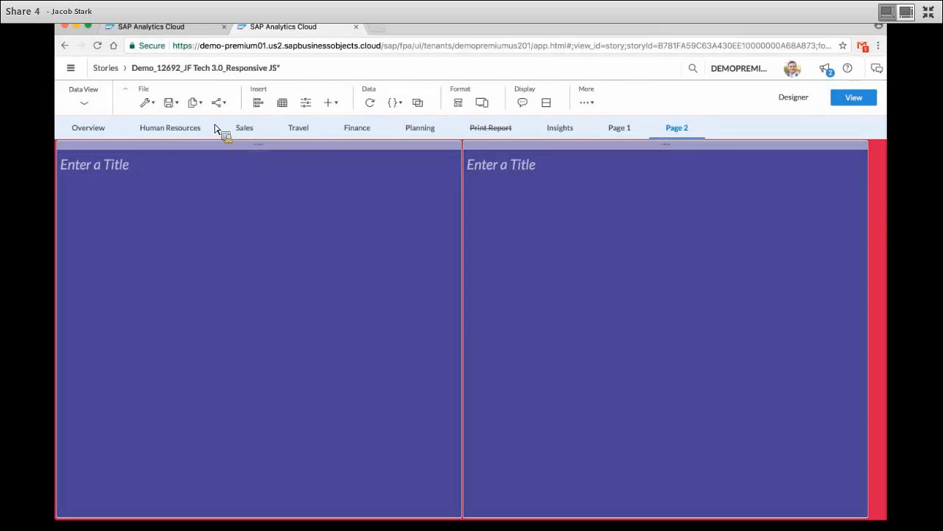
Step: Preview the new responsive page for a web laptop device, close the preview and open the Designer
{"action": "left_click", "coordinate": [483, 104]}
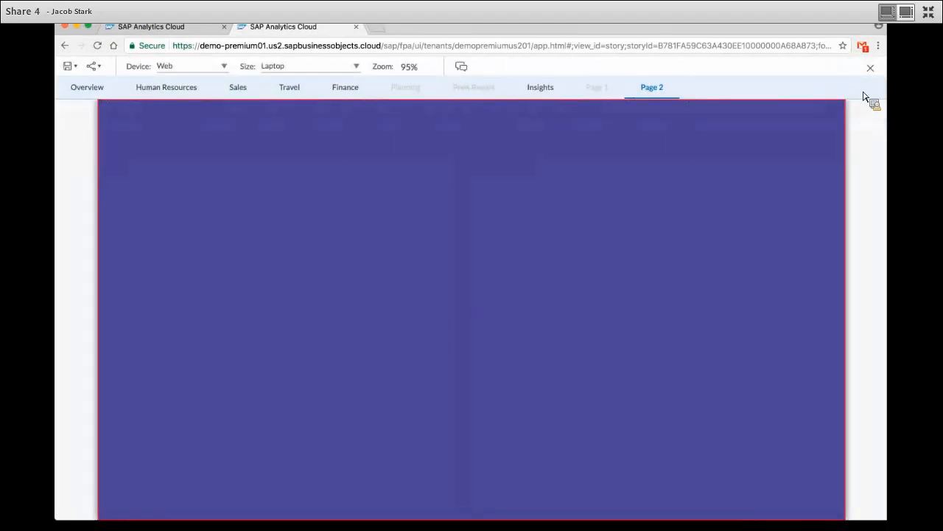
{"action": "left_click", "coordinate": [870, 67]}
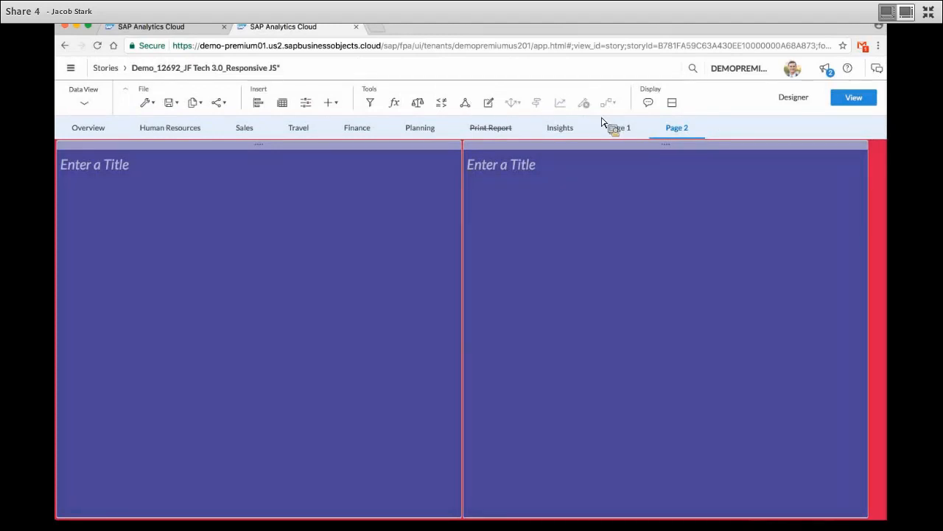
{"action": "left_click", "coordinate": [794, 98]}
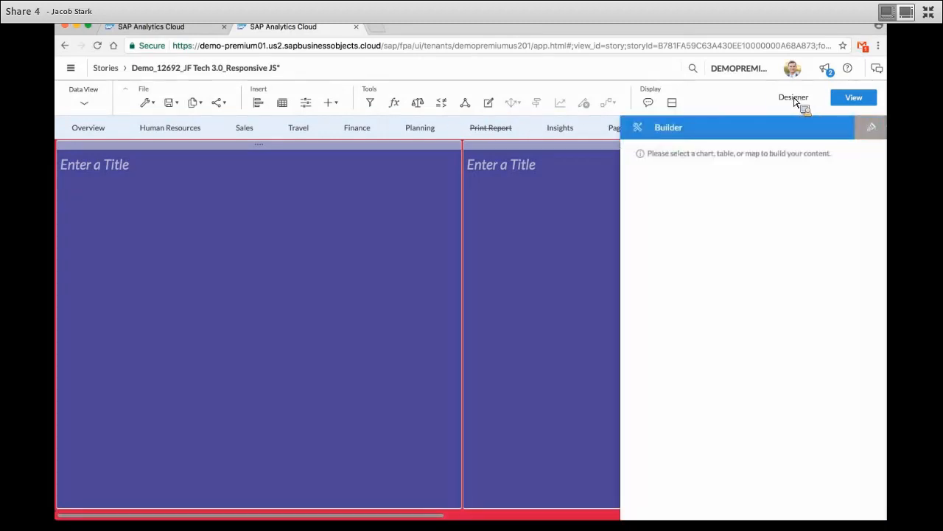
Step: Close the Designer, check Page 2 in view mode and return to editing the story
{"action": "left_click", "coordinate": [796, 102]}
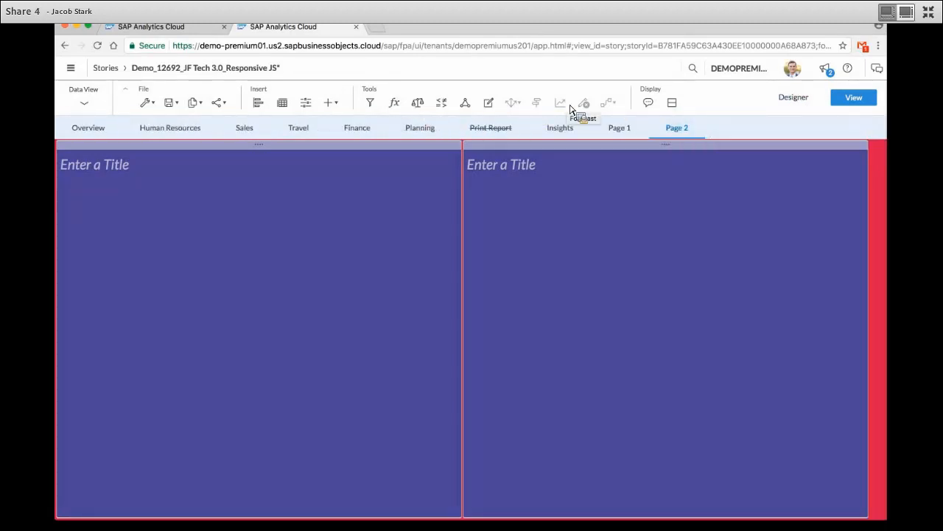
{"action": "left_click", "coordinate": [855, 98]}
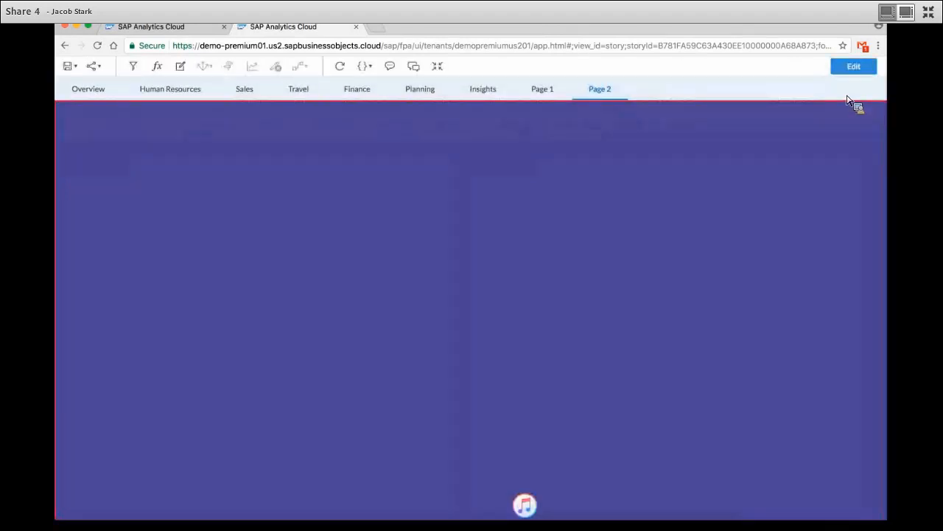
{"action": "left_click", "coordinate": [848, 70]}
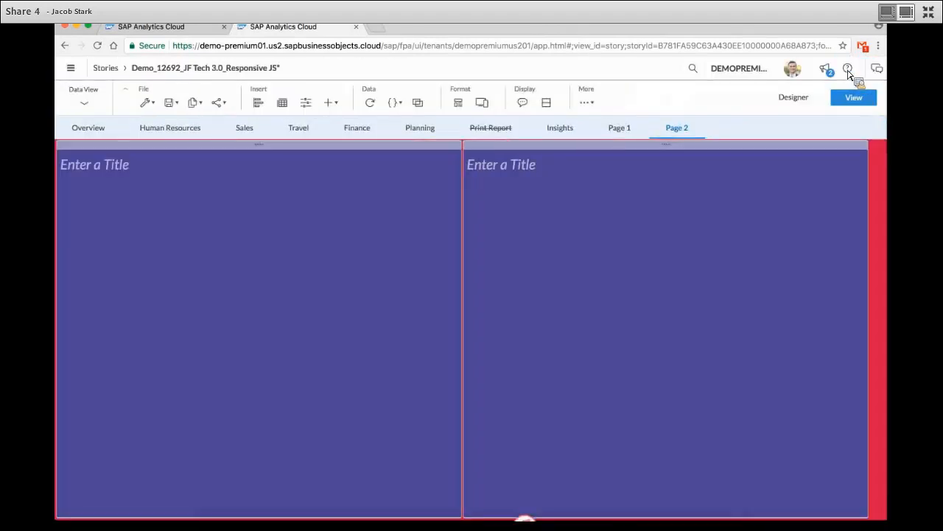
Step: Open the Overview page, preview its responsive layout for a small phone and close the preview
{"action": "left_click", "coordinate": [586, 103]}
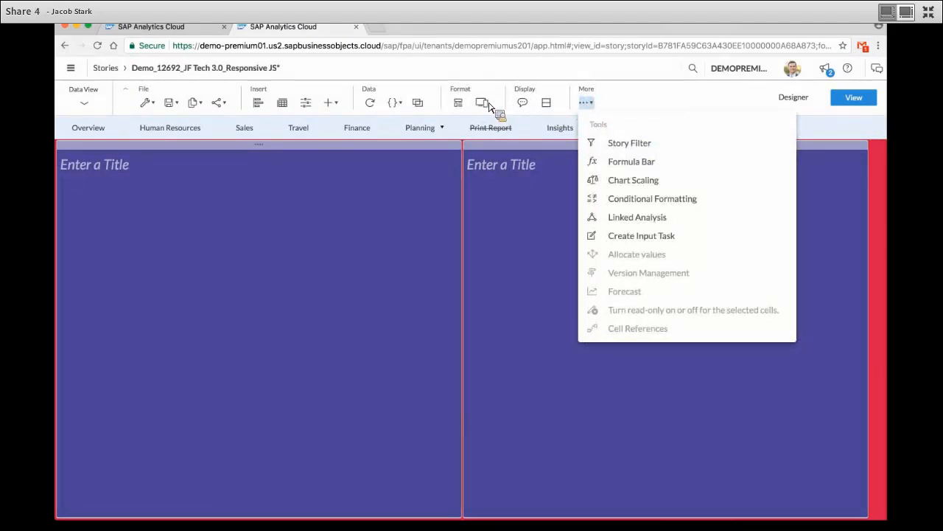
{"action": "left_click", "coordinate": [433, 147]}
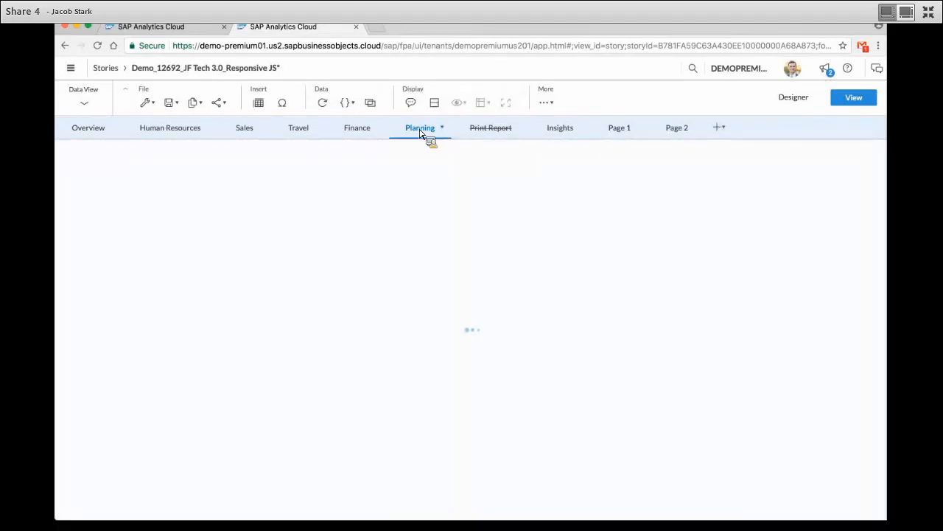
{"action": "left_click", "coordinate": [95, 128]}
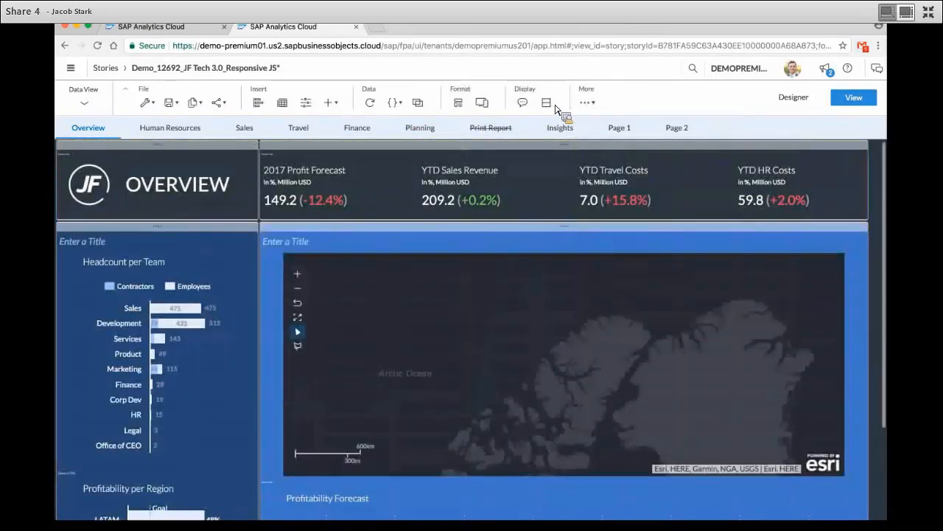
{"action": "left_click", "coordinate": [485, 105]}
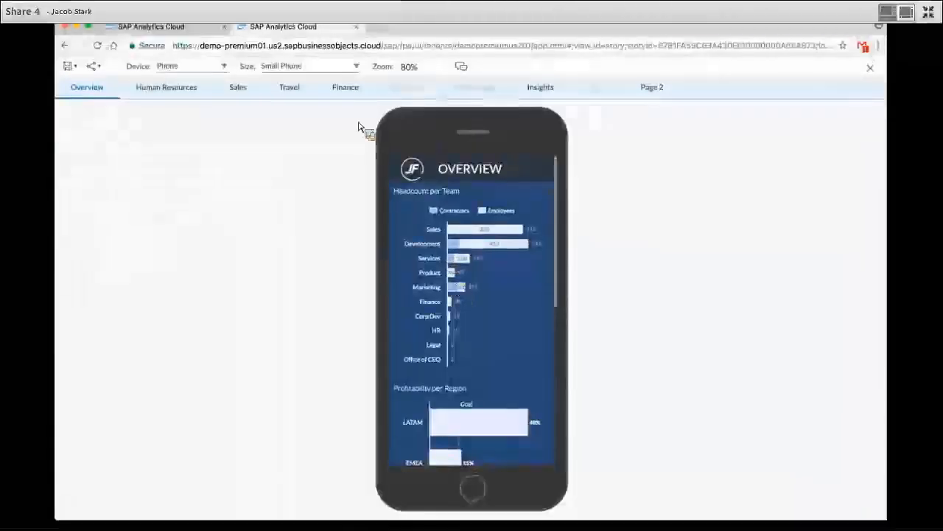
{"action": "left_click", "coordinate": [875, 71]}
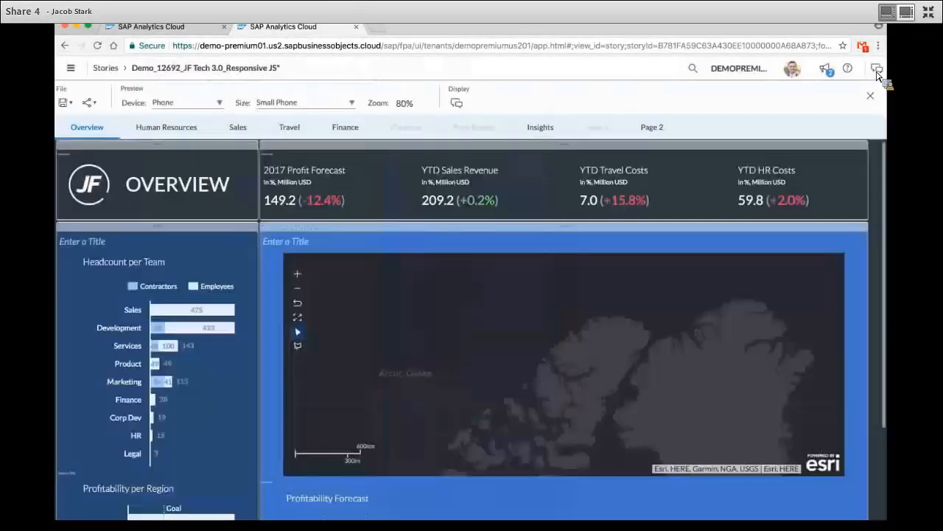
Step: Switch to Adobe Connect
{"action": "mouse_move", "coordinate": [527, 525]}
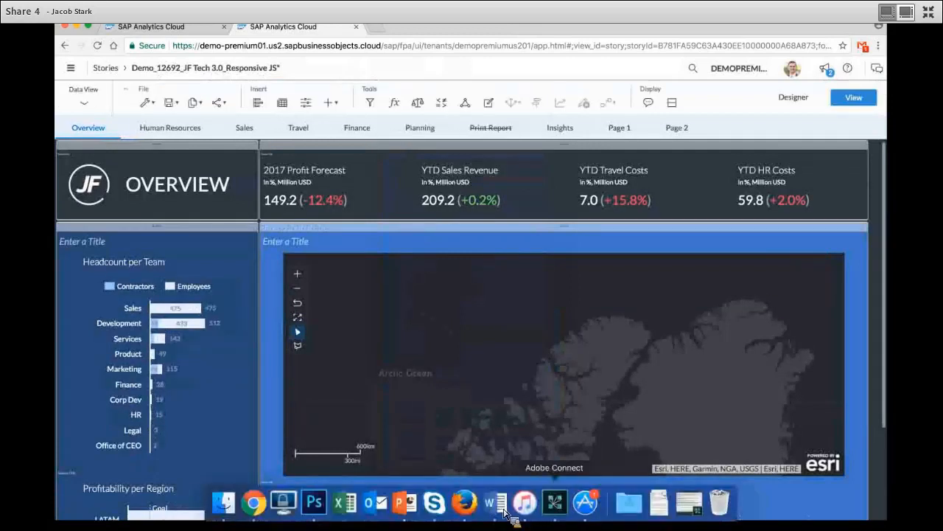
{"action": "left_click", "coordinate": [564, 504]}
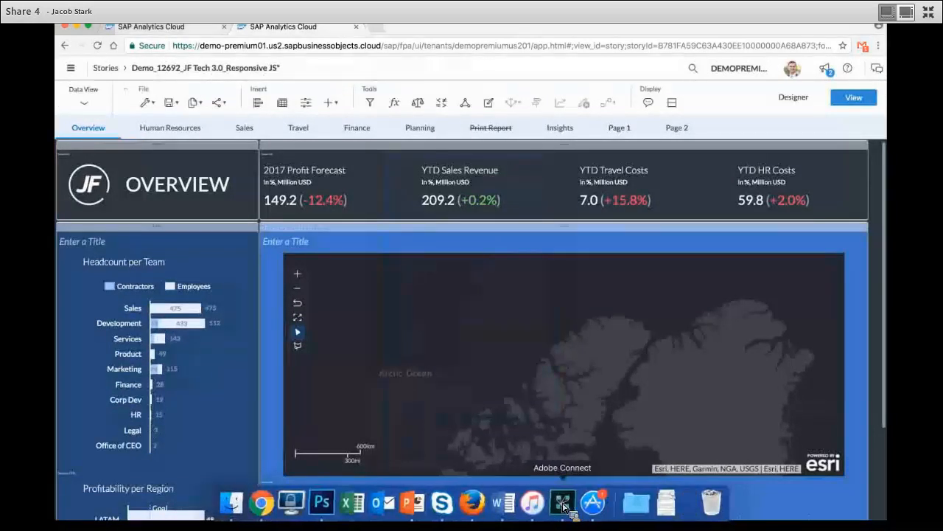